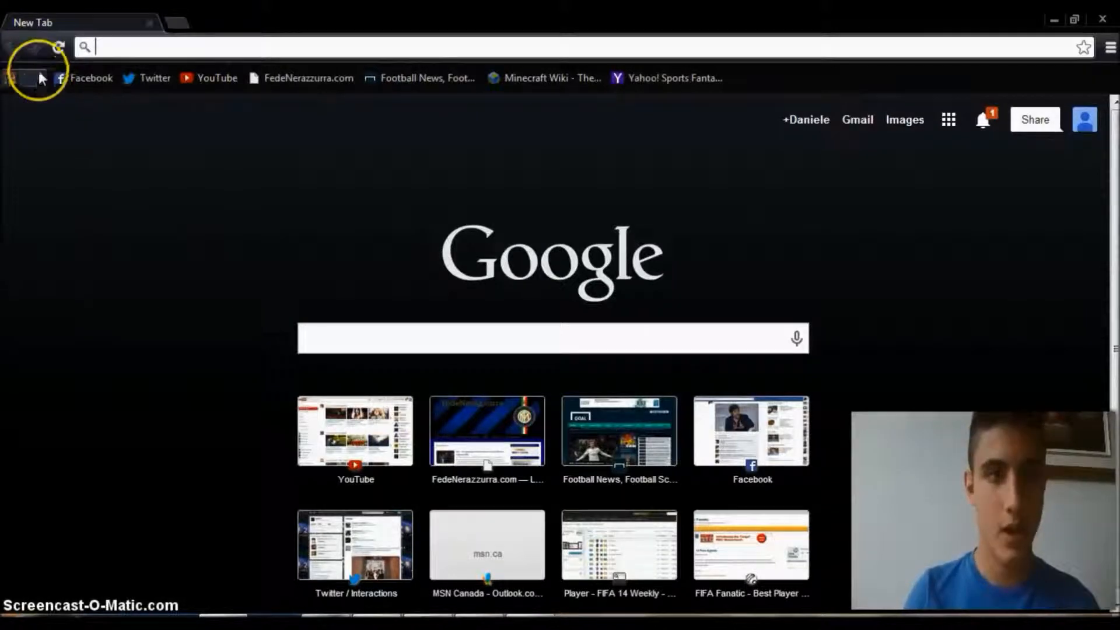
# Open the Chrome Web Store from the browser's apps page and search it for "picmonkey".
pyautogui.click(37, 78)
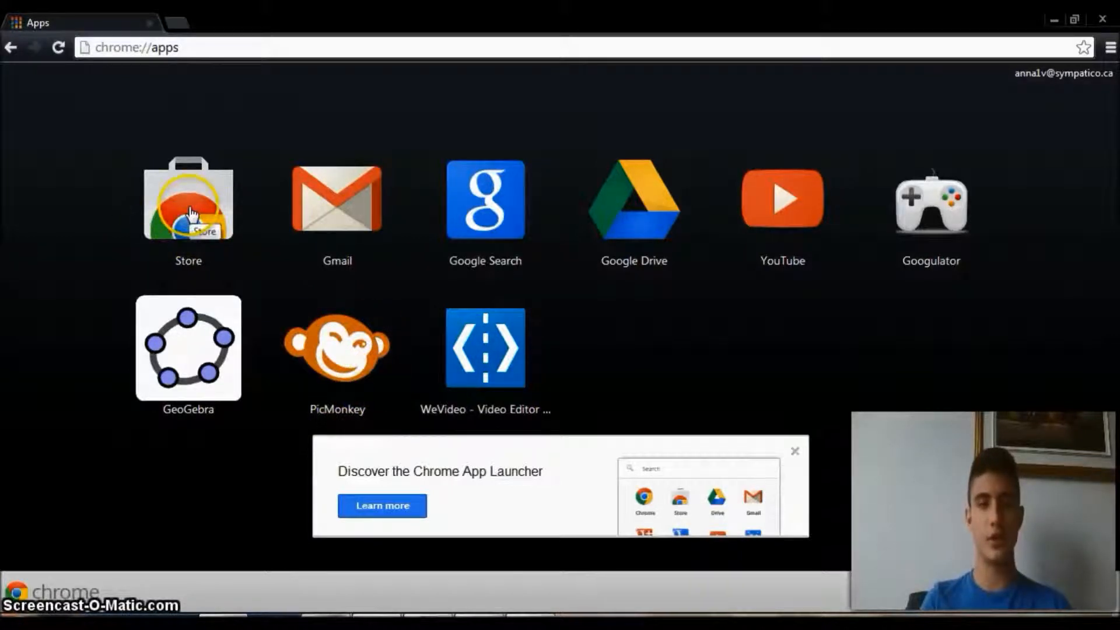
pyautogui.click(210, 211)
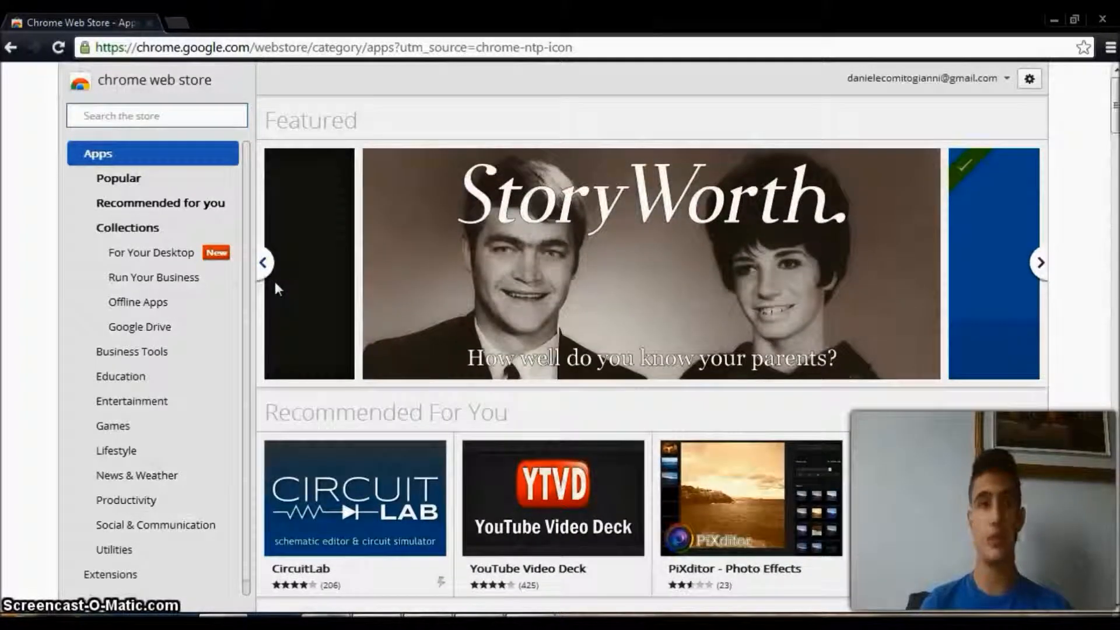
pyautogui.click(167, 112)
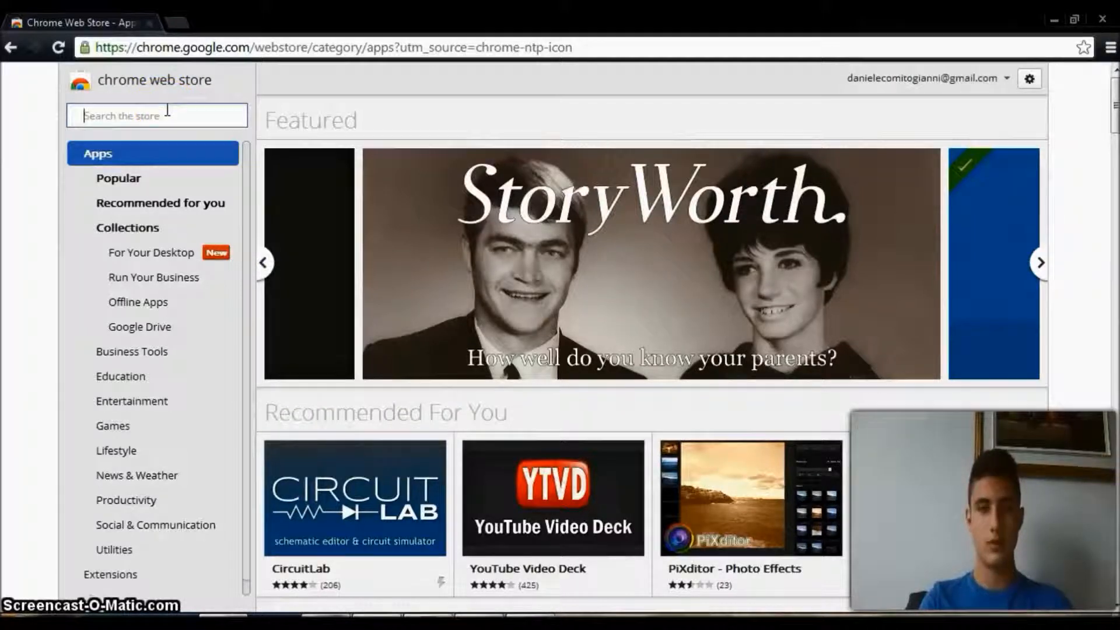
pyautogui.write('picmonkey')
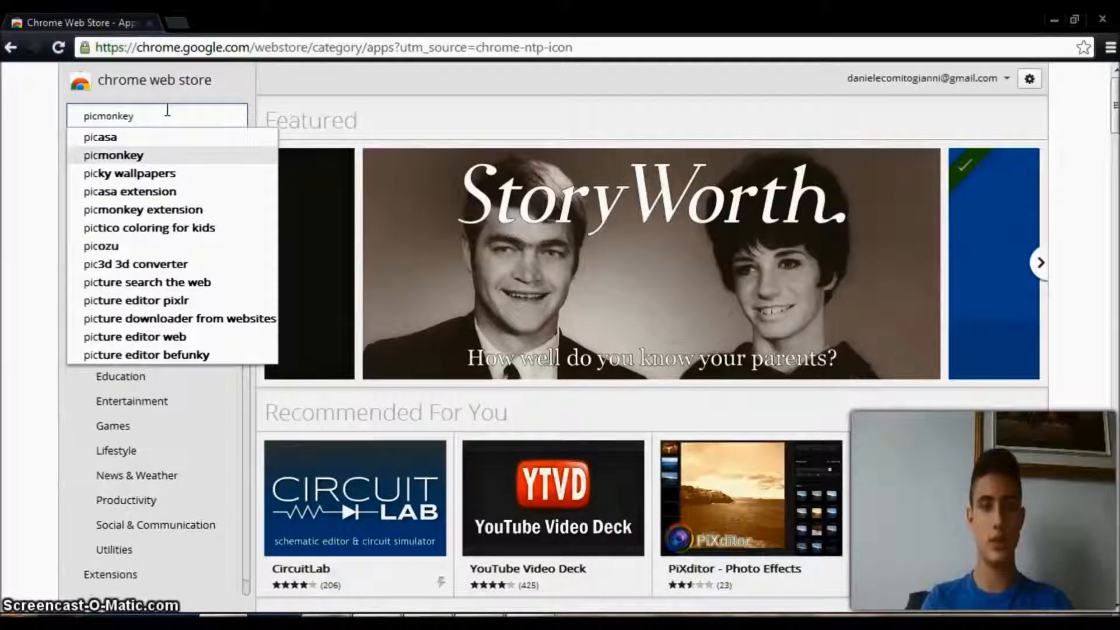
pyautogui.press('Return')
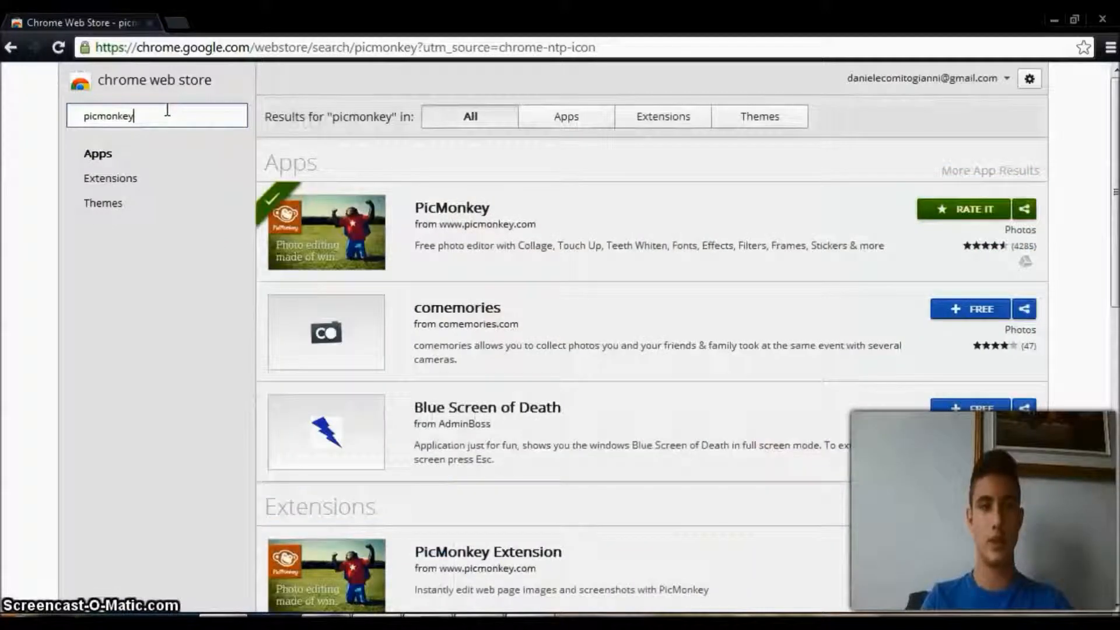
pyautogui.click(336, 236)
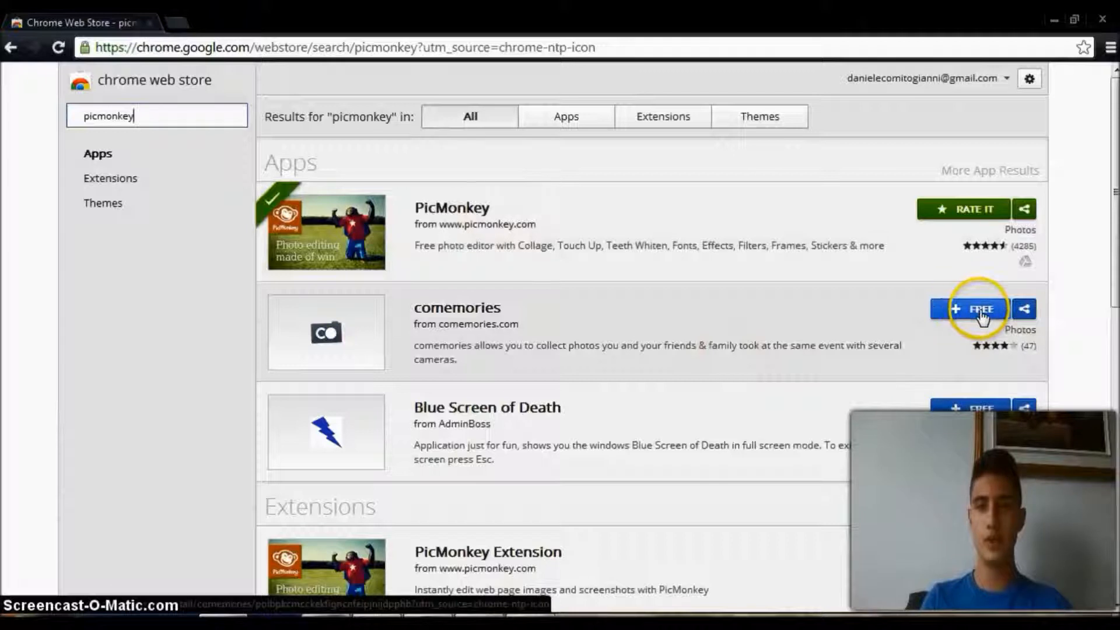
pyautogui.click(973, 315)
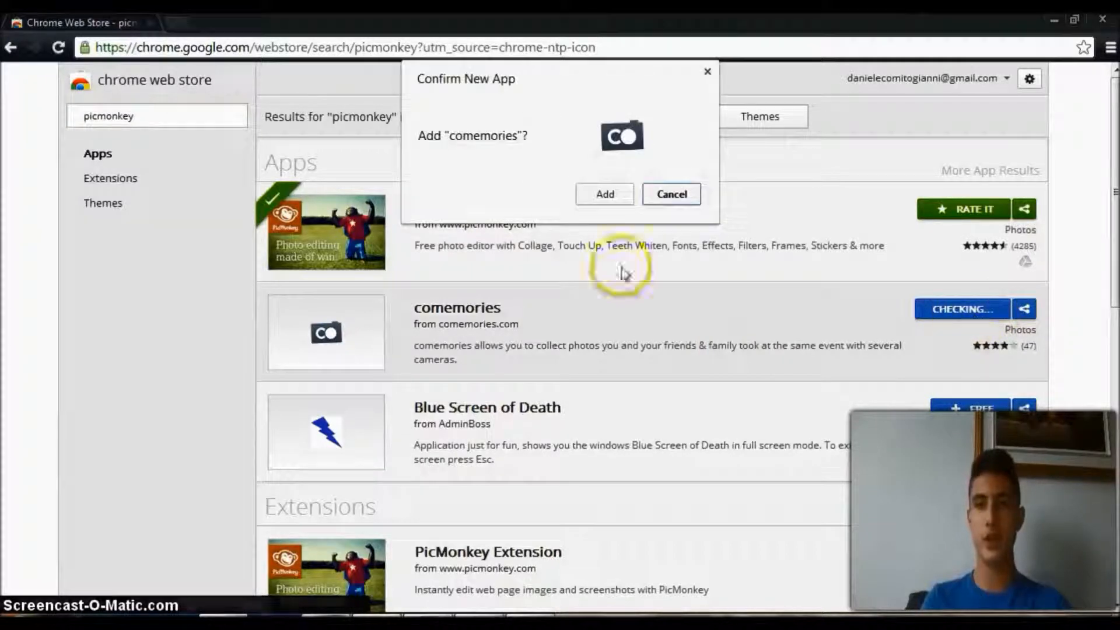
pyautogui.click(672, 194)
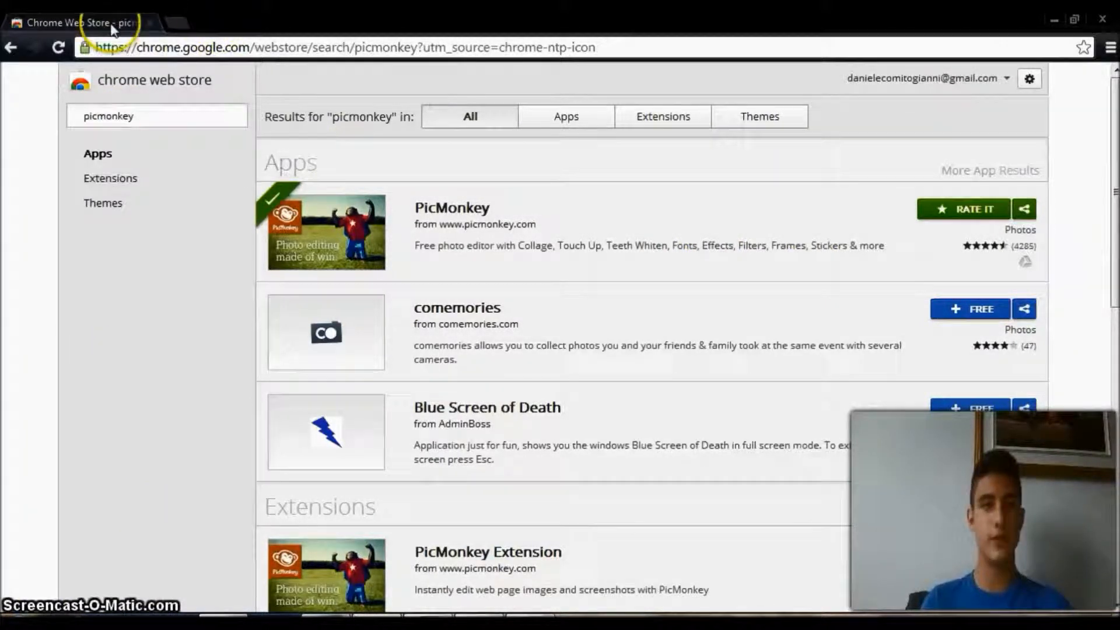
# Return to the browser's apps page and launch the PicMonkey app.
pyautogui.click(180, 21)
pyautogui.click(33, 79)
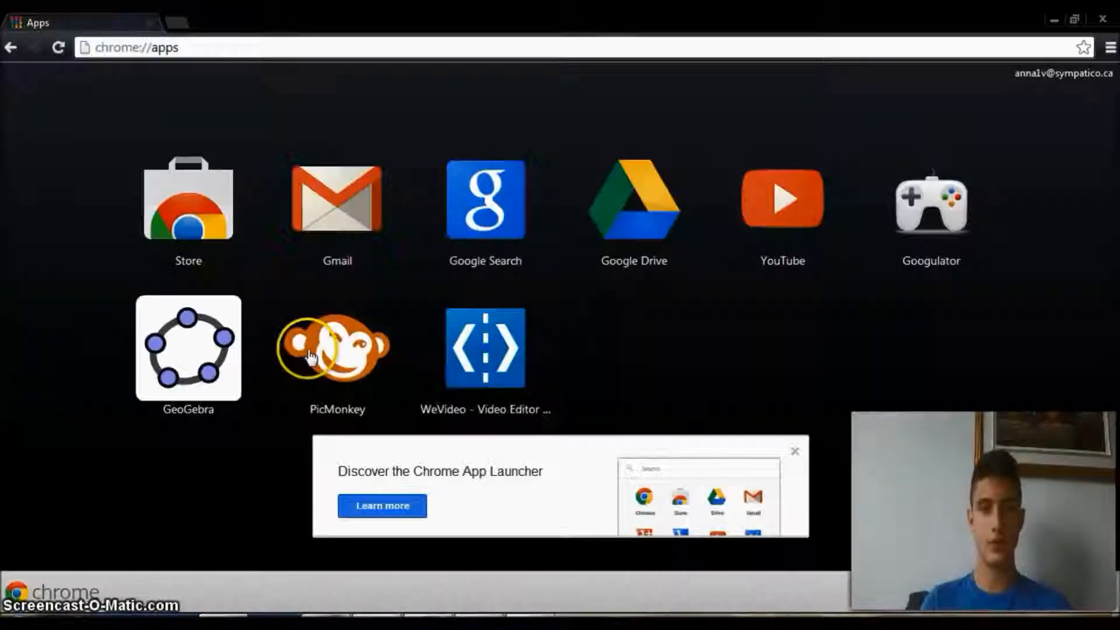
pyautogui.click(343, 353)
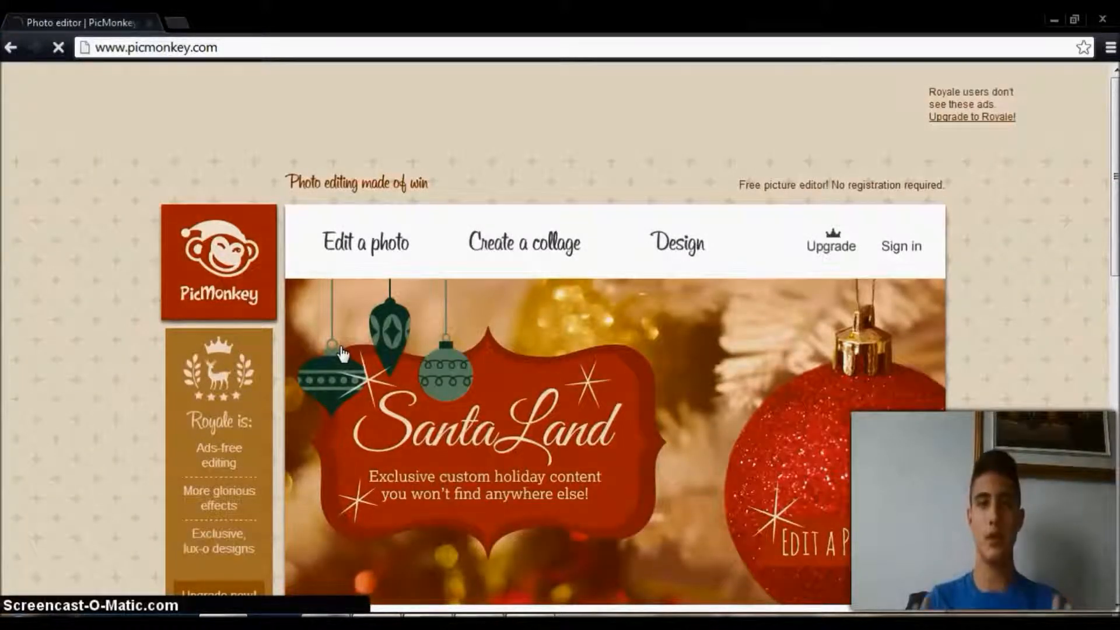
# Look through the PicMonkey home page, including its description and the edit, collage and design options.
pyautogui.scroll(-3, 343, 353)
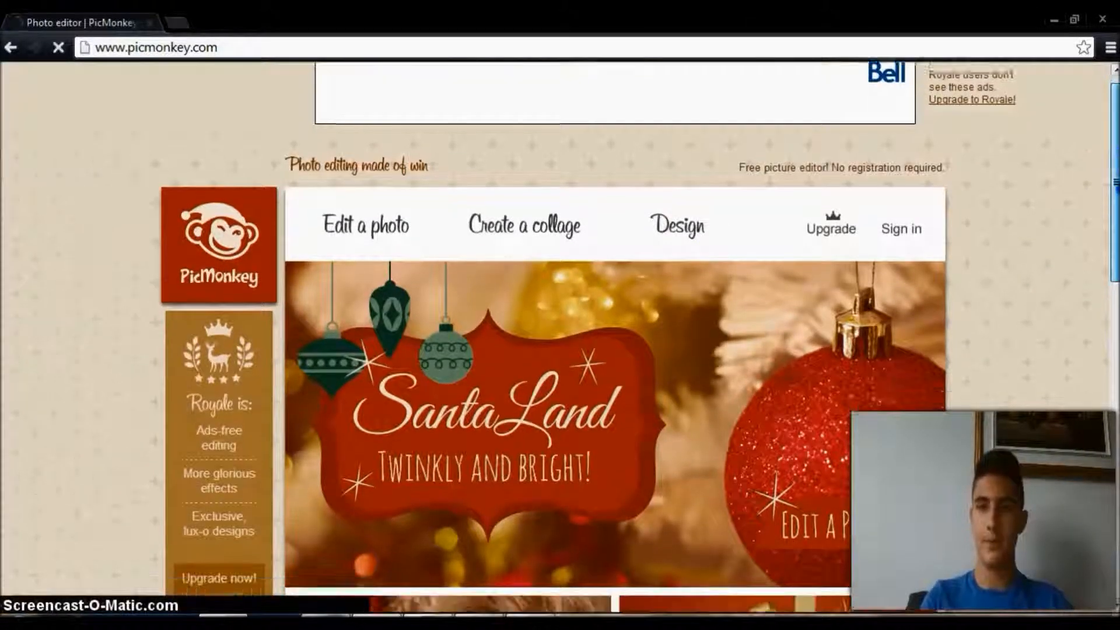
pyautogui.scroll(-2, 616, 336)
pyautogui.scroll(-10, 616, 336)
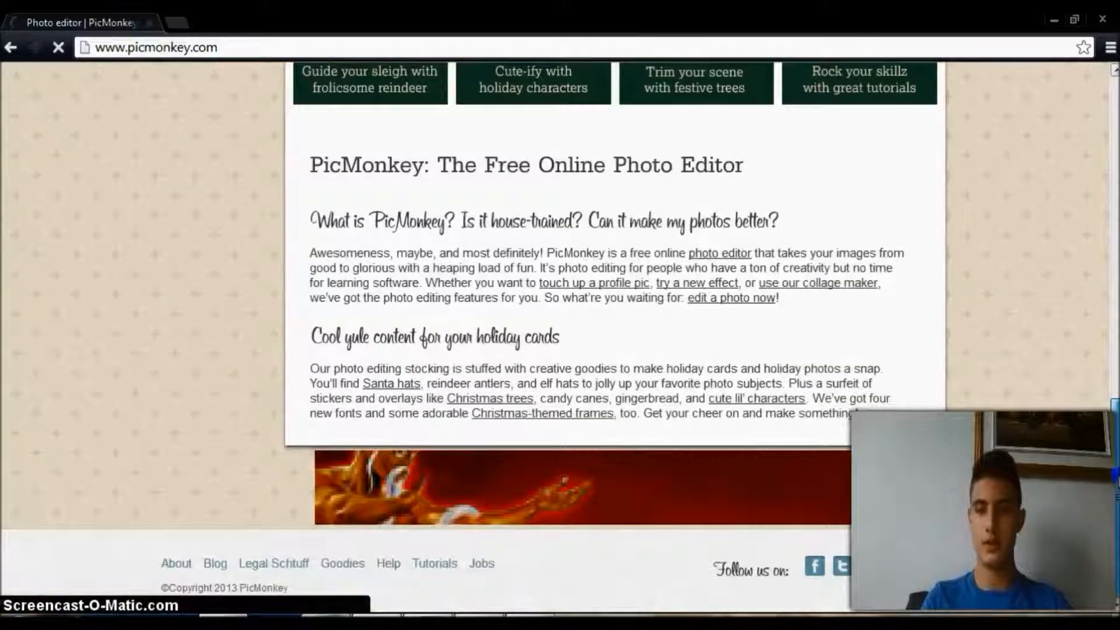
pyautogui.scroll(15, 616, 335)
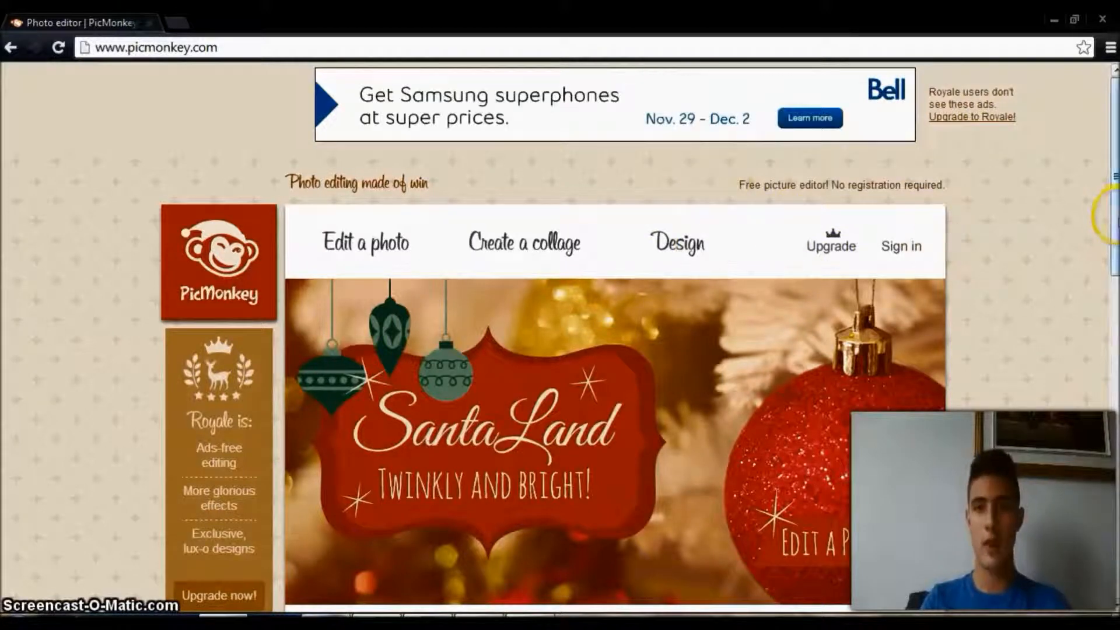
pyautogui.moveTo(1115, 217); pyautogui.dragTo(1116, 233)
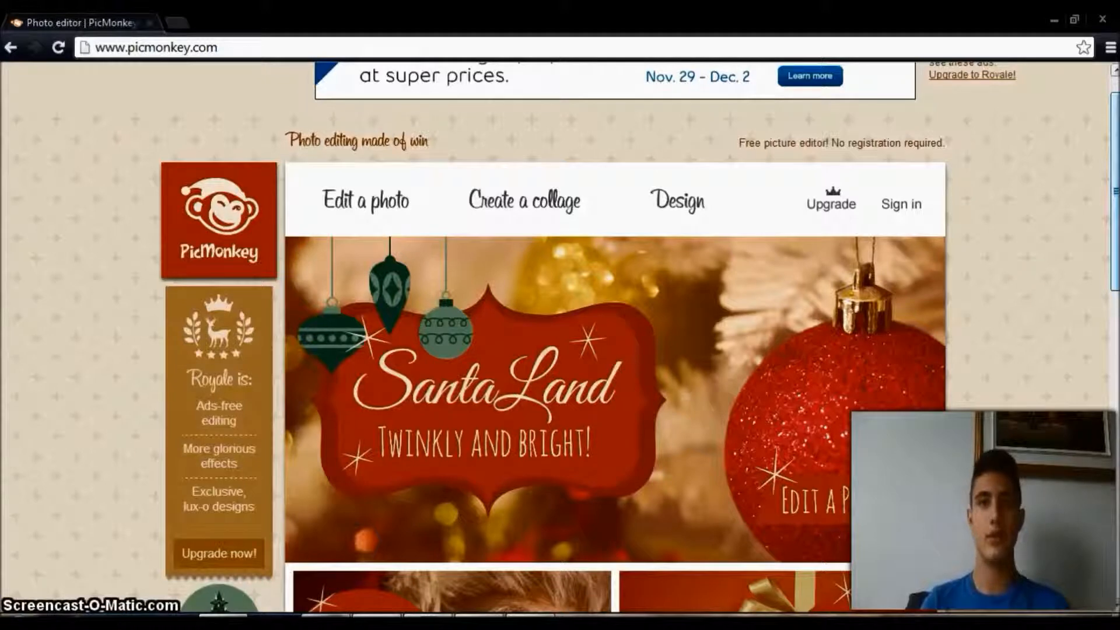
pyautogui.moveTo(1116, 233)
pyautogui.mouseDown()
pyautogui.moveTo(1115, 278)
pyautogui.moveTo(1115, 227)
pyautogui.mouseUp()
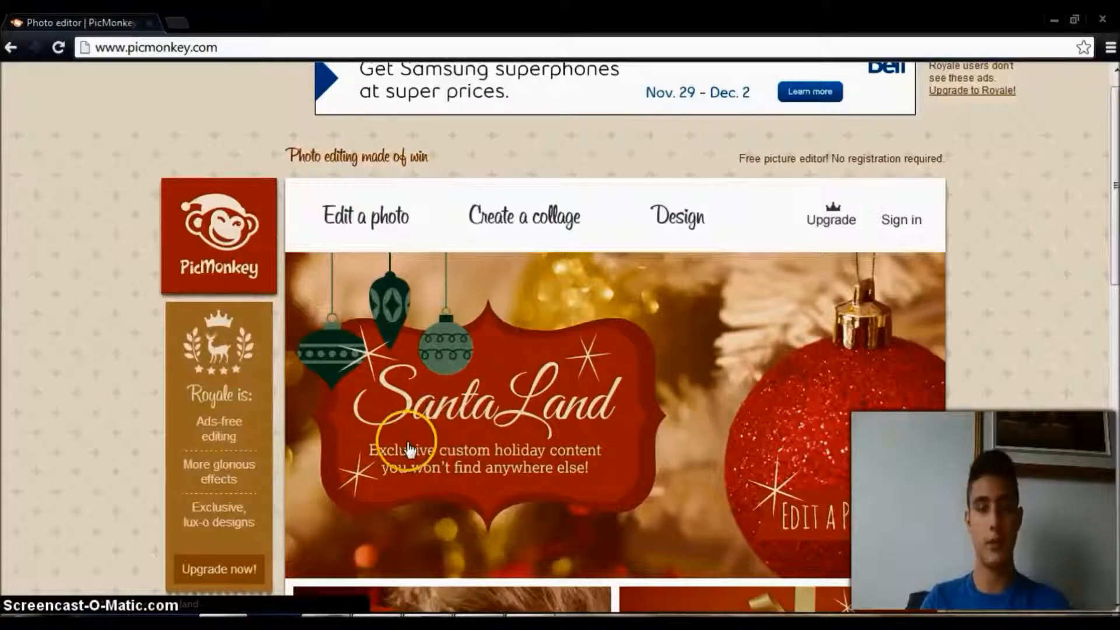
pyautogui.moveTo(669, 226)
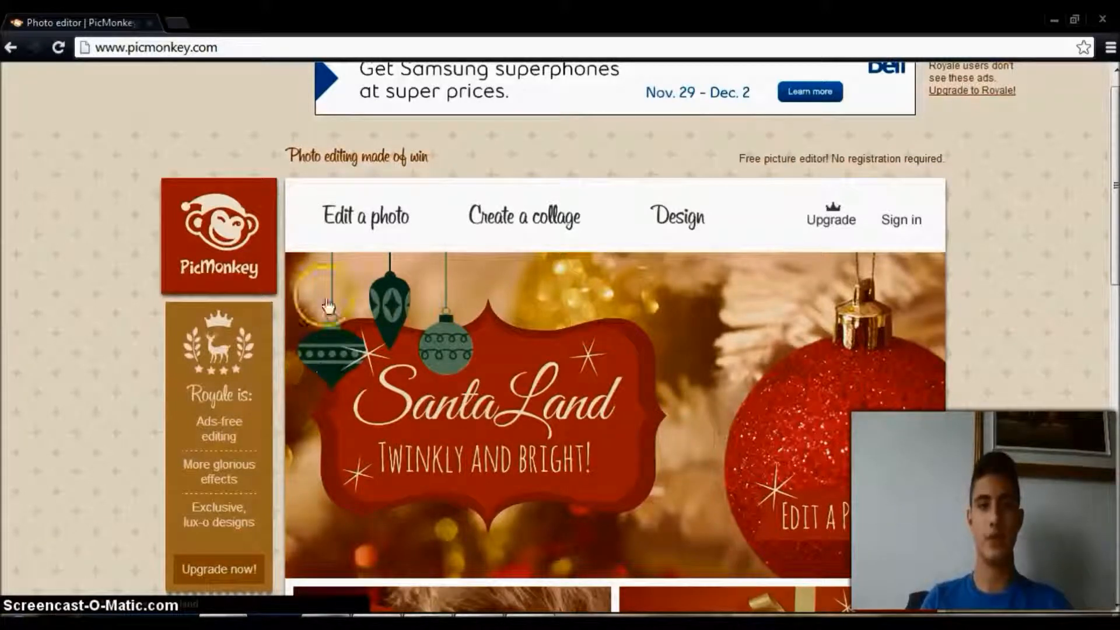
# Open the bronx_tale picture from the Pictures library for photo editing.
pyautogui.click(352, 226)
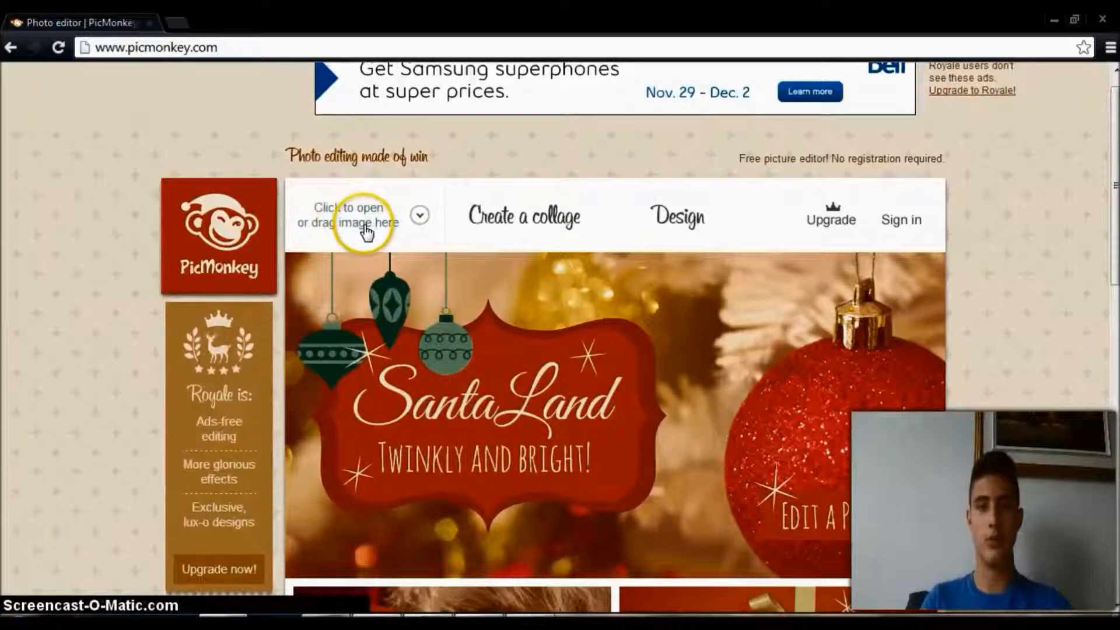
pyautogui.click(364, 228)
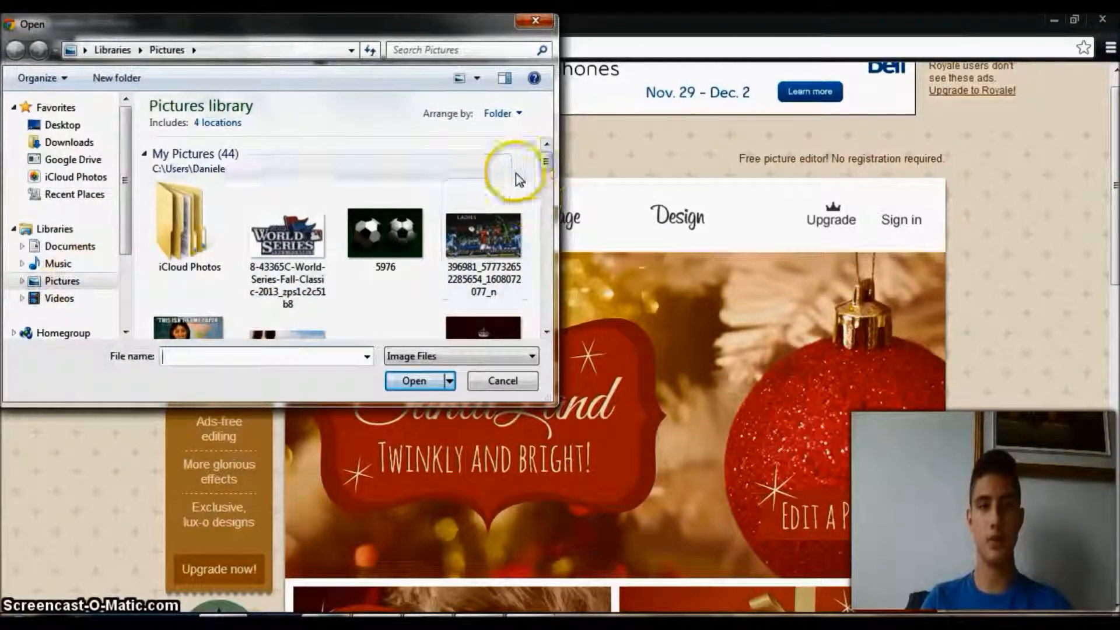
pyautogui.moveTo(547, 157); pyautogui.dragTo(543, 226)
pyautogui.click(288, 225)
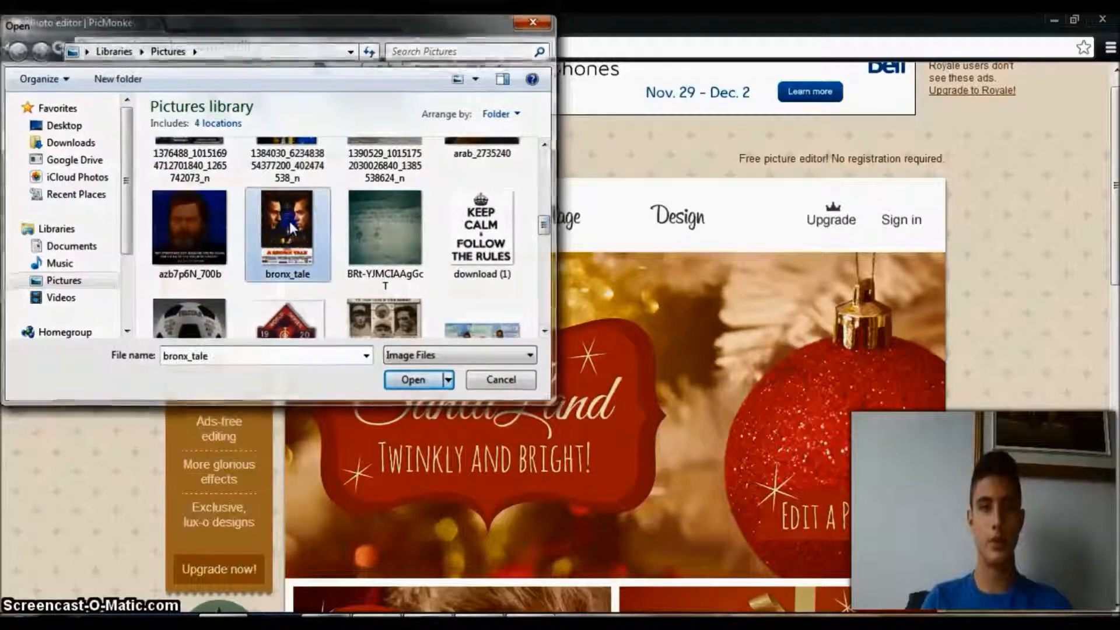
pyautogui.doubleClick(289, 225)
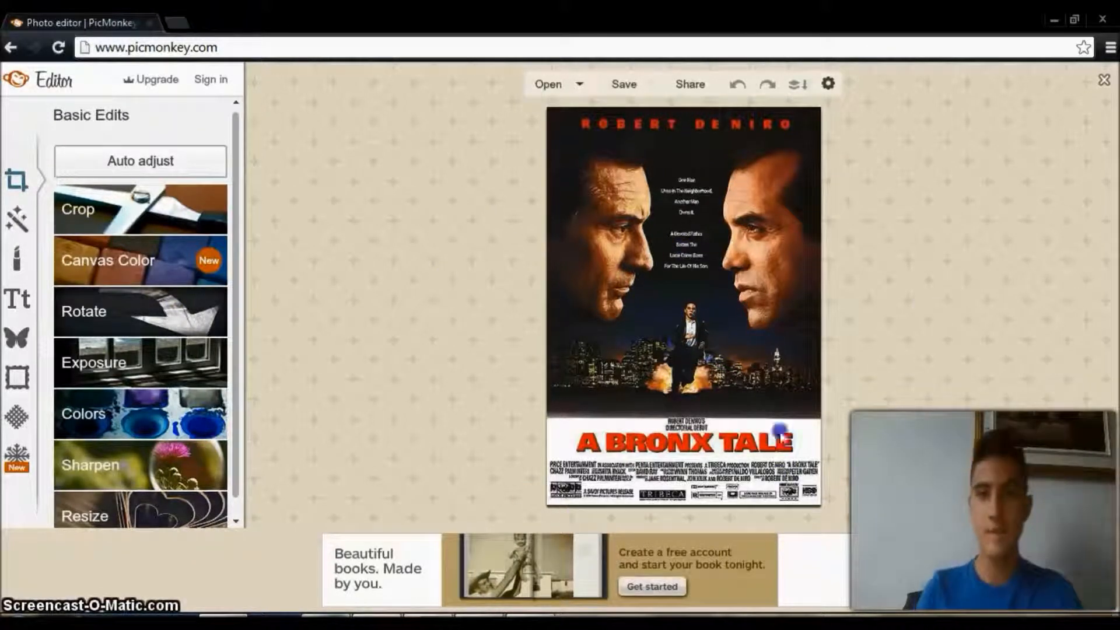
# Review the sources for opening a photo and the available image settings, leaving both without making a change.
pyautogui.click(585, 93)
pyautogui.click(451, 260)
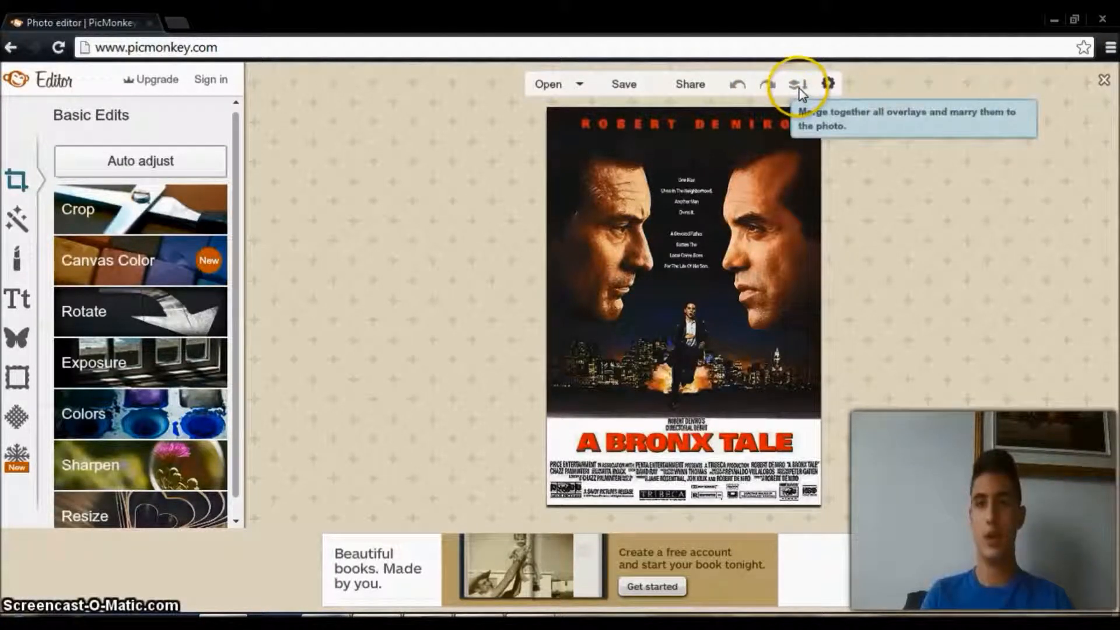
pyautogui.click(829, 84)
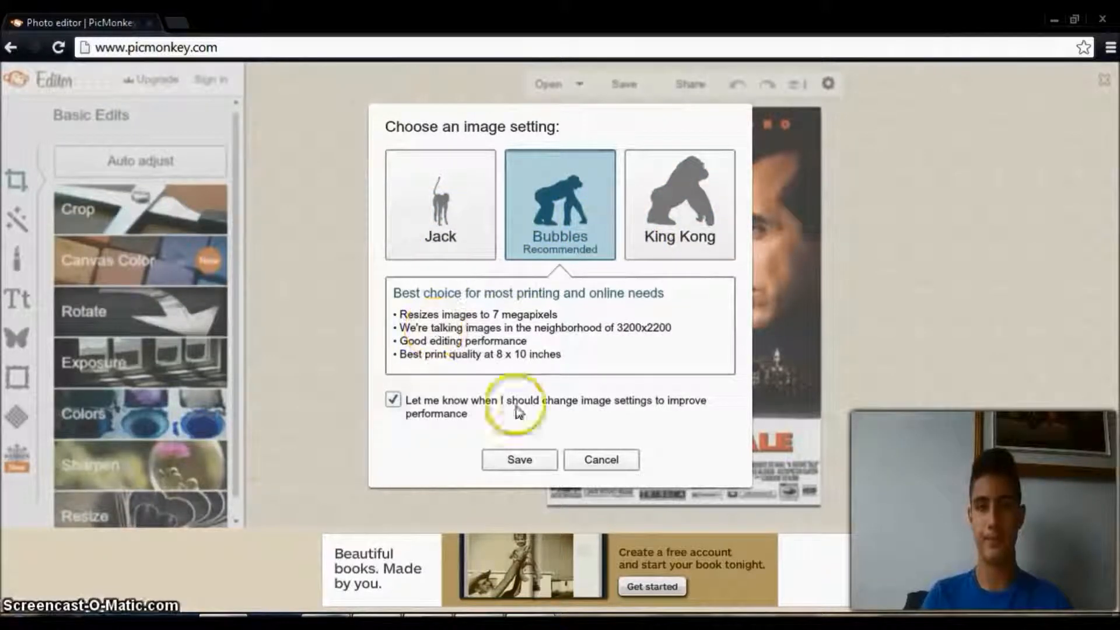
pyautogui.click(589, 458)
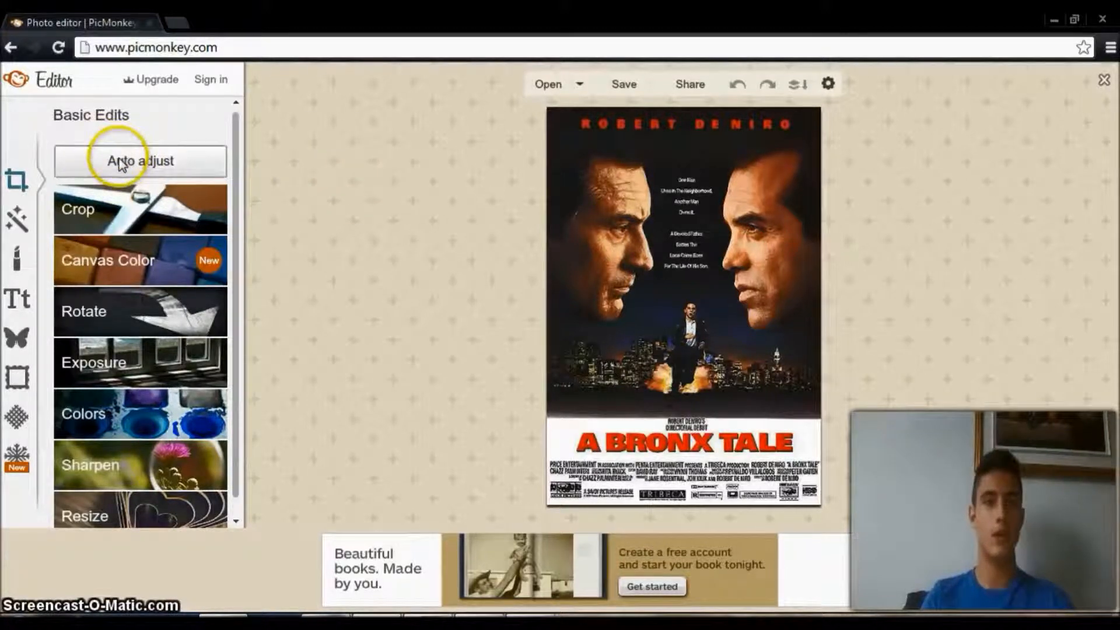
# Apply Auto adjust to the poster, glance at the effects, and return to the basic edits.
pyautogui.click(135, 168)
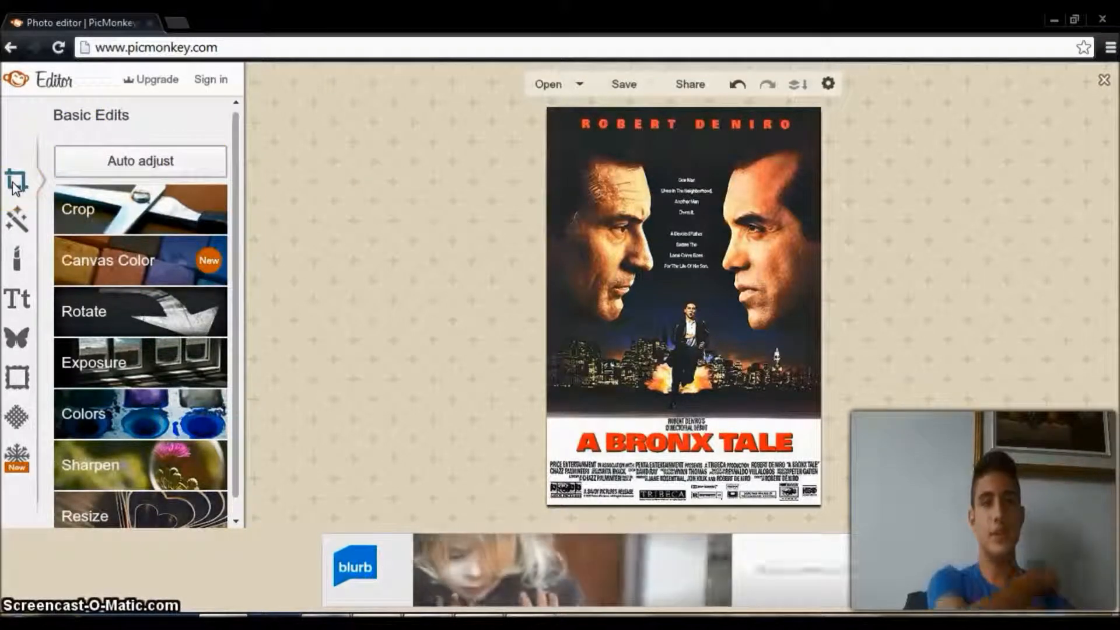
pyautogui.click(17, 219)
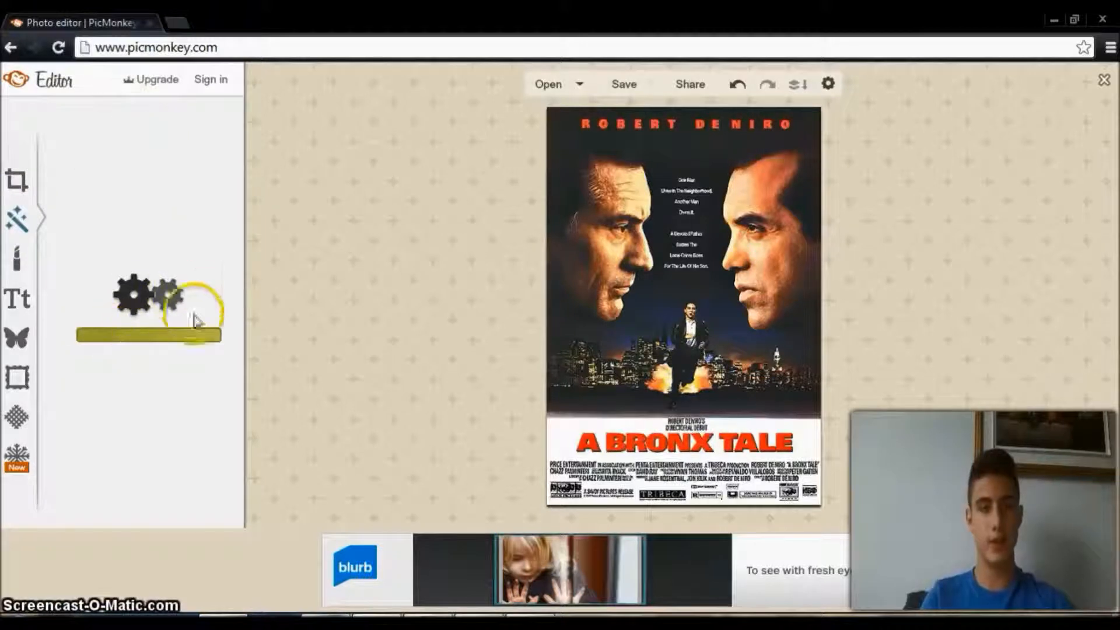
pyautogui.click(17, 181)
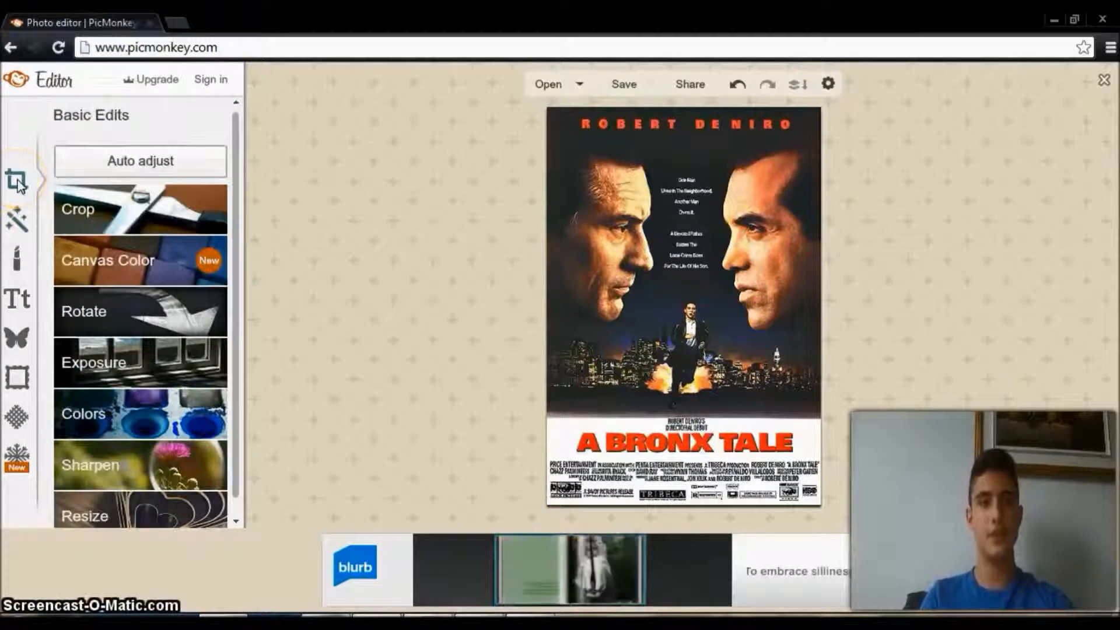
# Start cropping the poster, look through the proportion presets, and keep no fixed proportions.
pyautogui.click(190, 215)
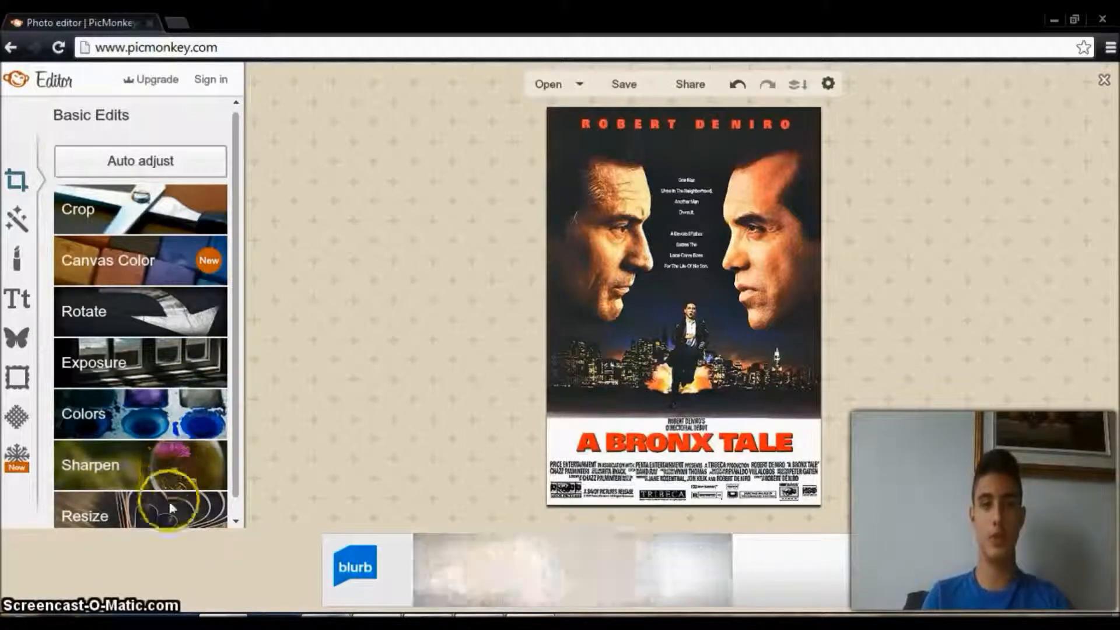
pyautogui.click(138, 225)
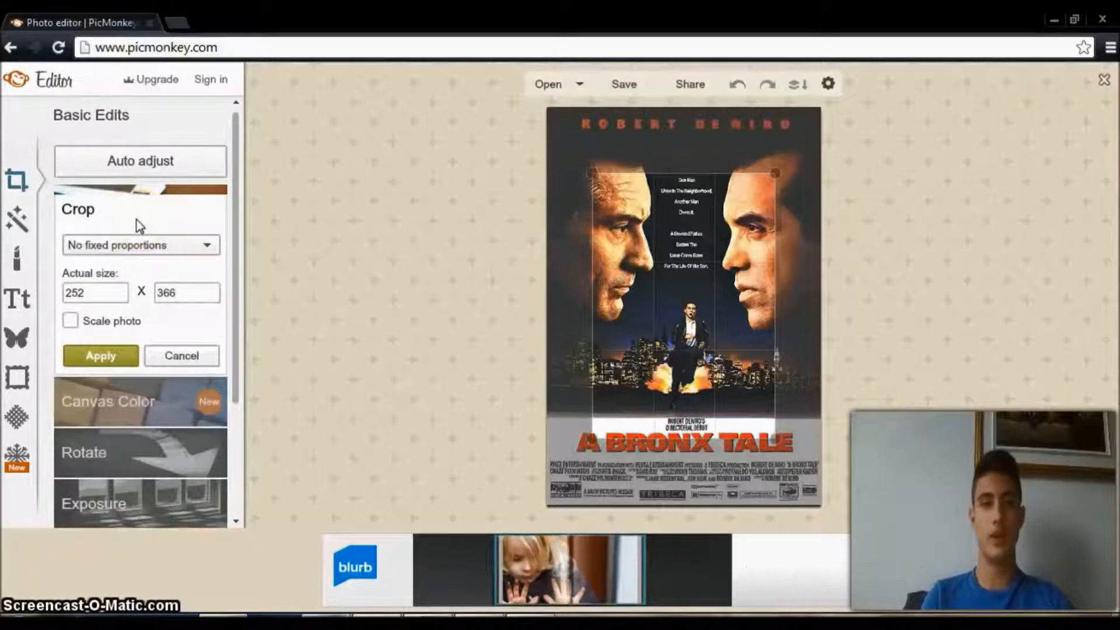
pyautogui.click(137, 244)
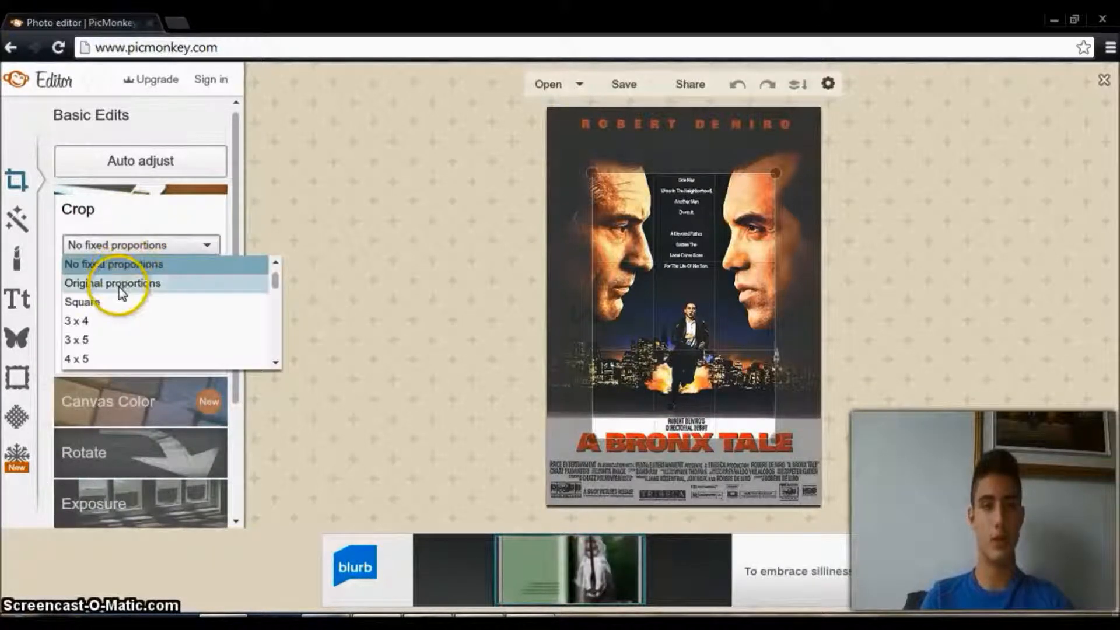
pyautogui.moveTo(276, 279); pyautogui.dragTo(274, 335)
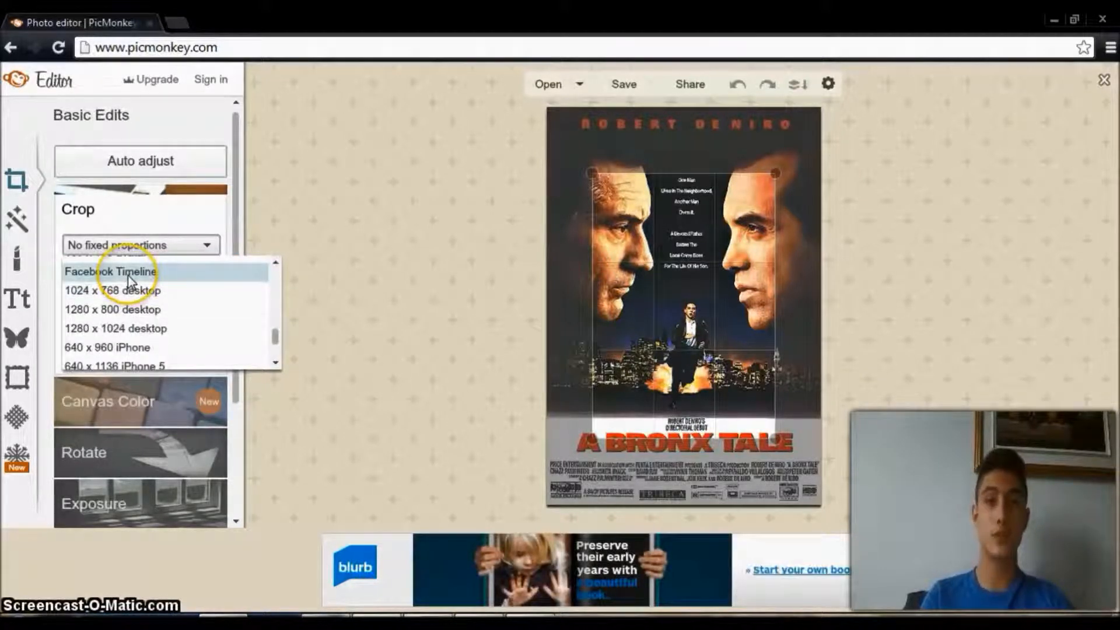
pyautogui.moveTo(275, 336); pyautogui.dragTo(276, 262)
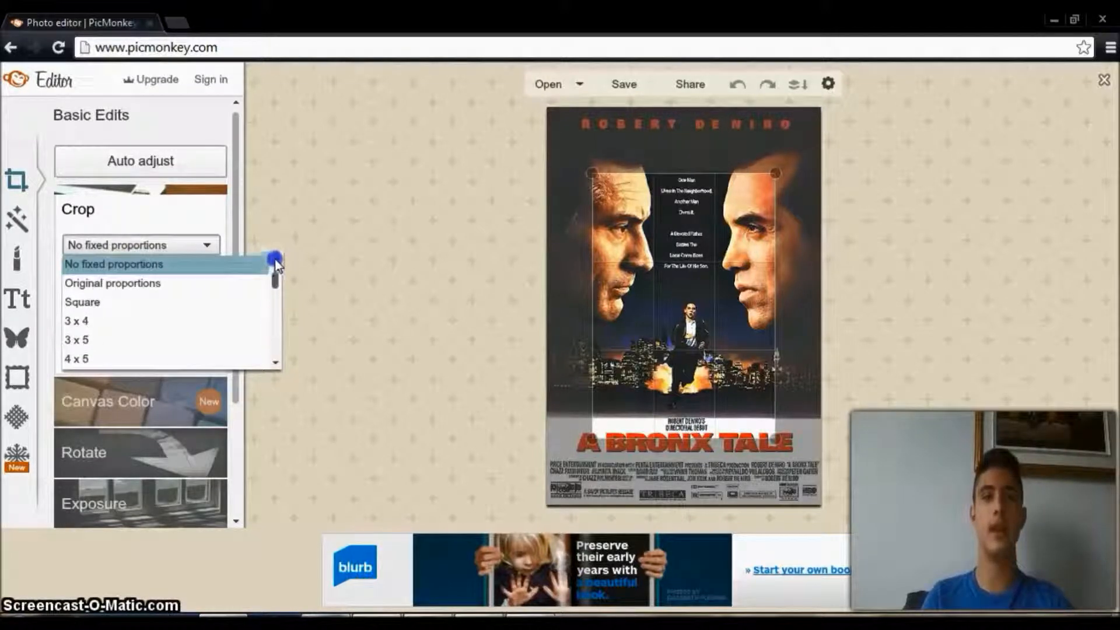
pyautogui.click(311, 173)
# Resize the crop area to about 342 x 482, keeping the actor's name, faces and title but excluding the bottom credits, and apply the crop.
pyautogui.moveTo(722, 332)
pyautogui.mouseDown()
pyautogui.moveTo(700, 295)
pyautogui.moveTo(721, 309)
pyautogui.mouseUp()
pyautogui.moveTo(773, 418); pyautogui.dragTo(801, 477)
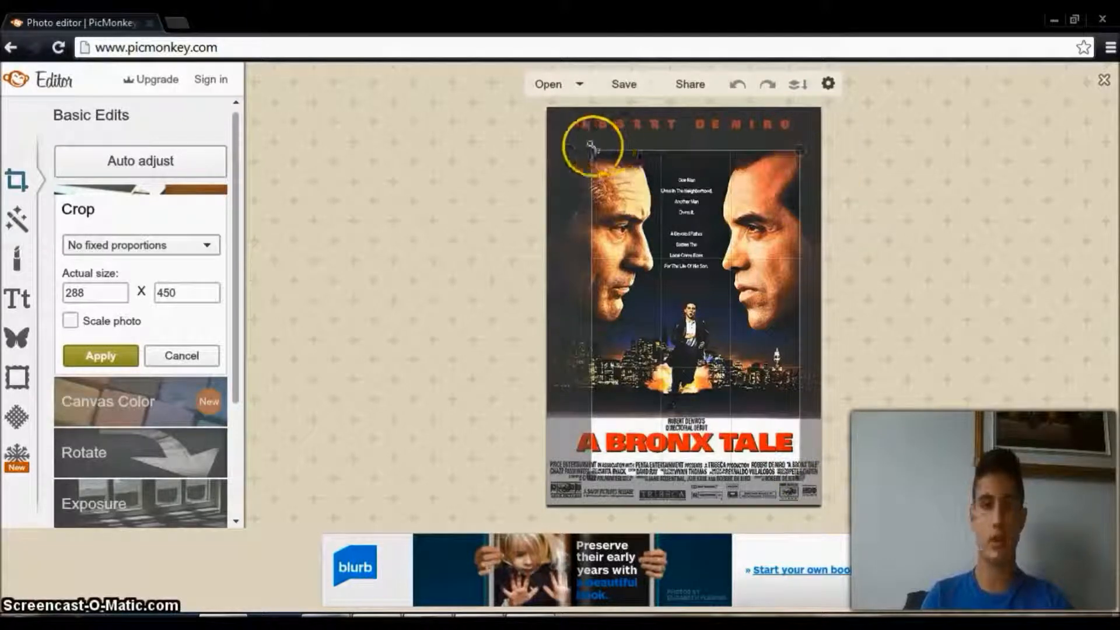
pyautogui.moveTo(578, 470)
pyautogui.mouseDown()
pyautogui.moveTo(513, 525)
pyautogui.moveTo(803, 315)
pyautogui.moveTo(880, 315)
pyautogui.moveTo(622, 374)
pyautogui.moveTo(636, 245)
pyautogui.moveTo(635, 408)
pyautogui.moveTo(660, 351)
pyautogui.moveTo(468, 325)
pyautogui.moveTo(583, 370)
pyautogui.moveTo(577, 323)
pyautogui.moveTo(586, 393)
pyautogui.moveTo(549, 422)
pyautogui.moveTo(568, 440)
pyautogui.moveTo(561, 455)
pyautogui.mouseUp()
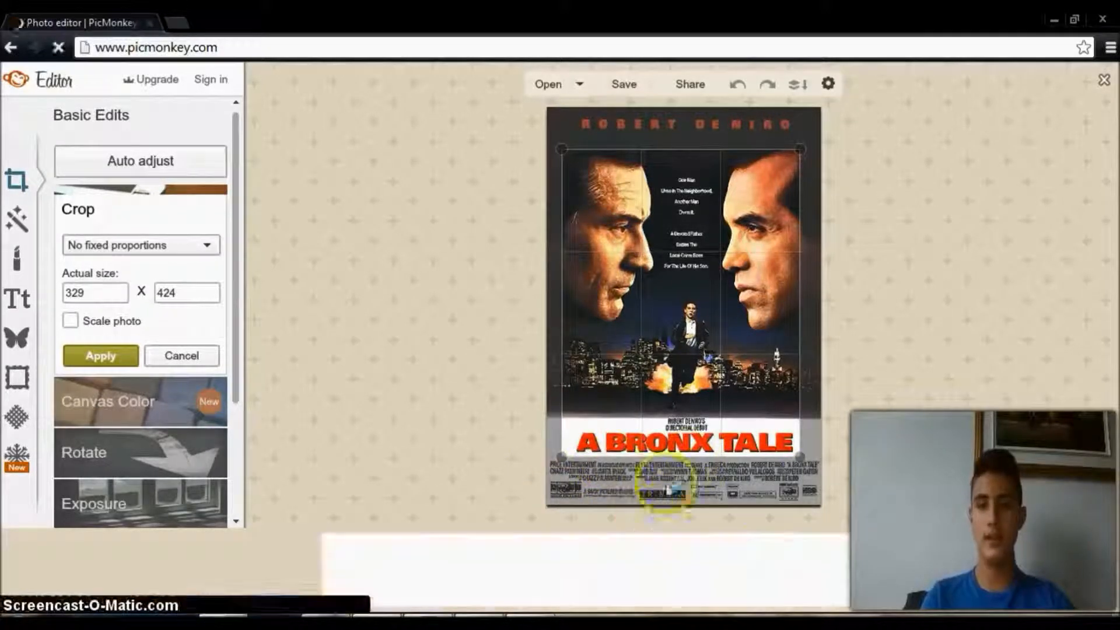
pyautogui.moveTo(798, 150); pyautogui.dragTo(804, 108)
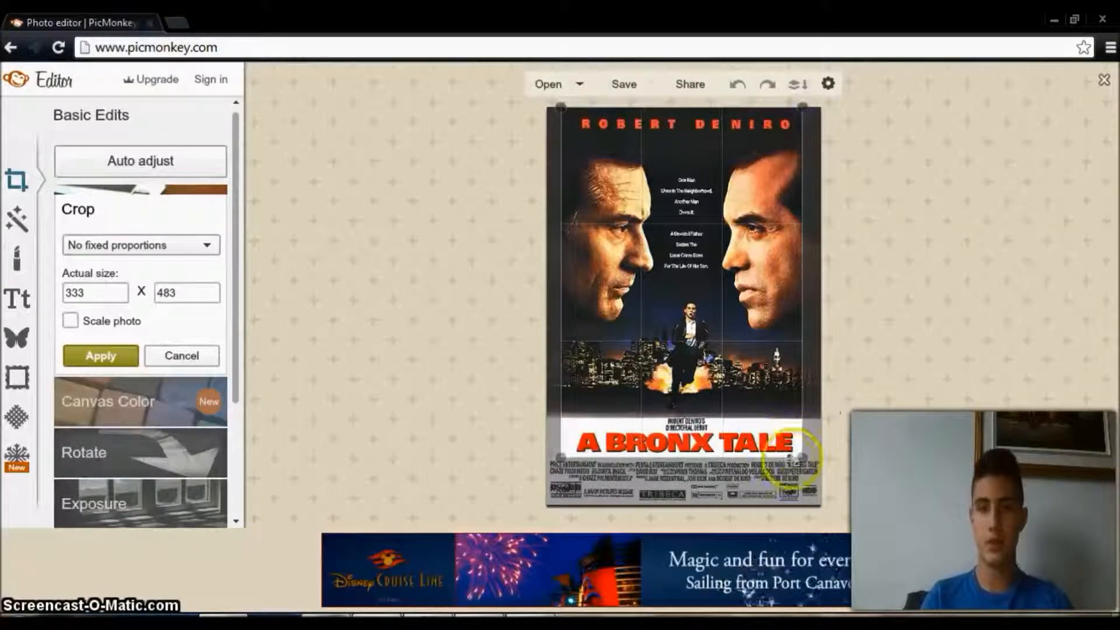
pyautogui.moveTo(803, 451); pyautogui.dragTo(808, 453)
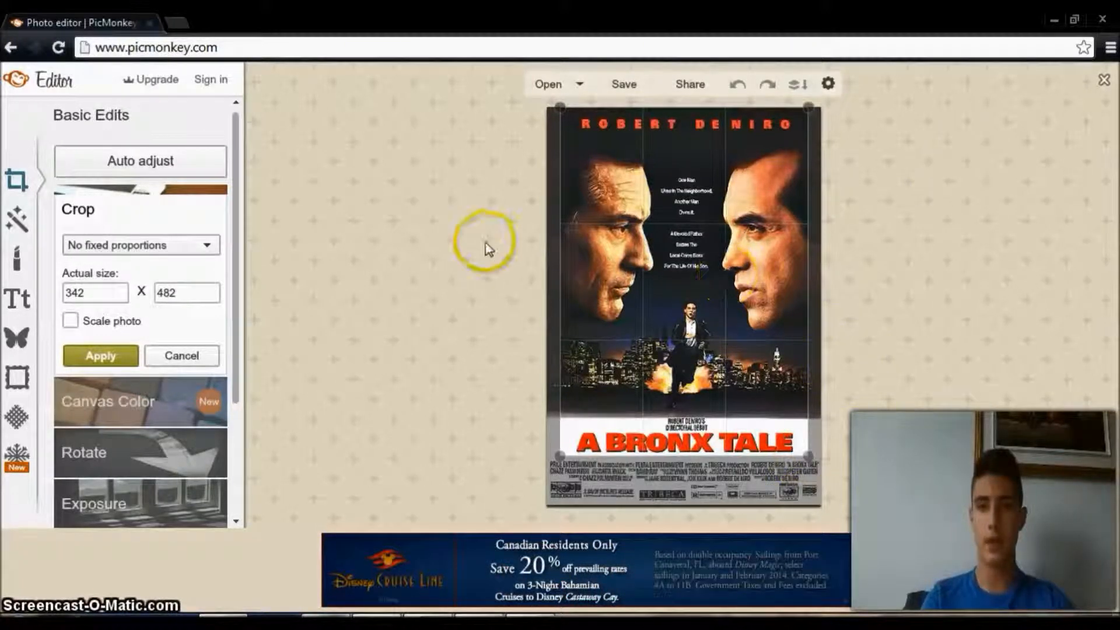
pyautogui.click(89, 358)
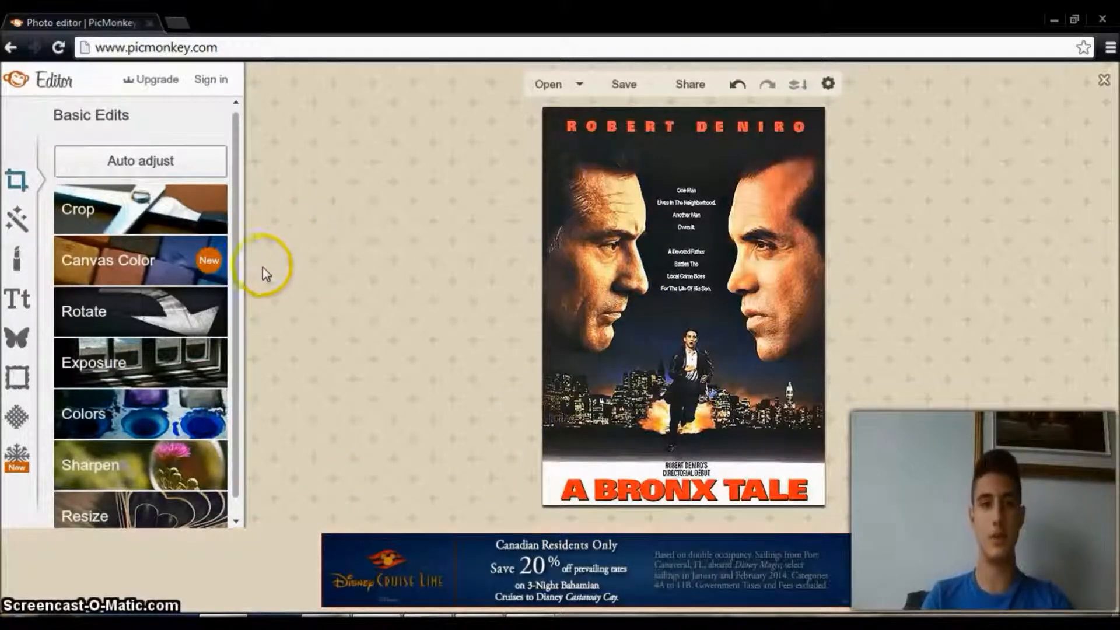
# Try blue, green, pale pink and red canvas colors and a transparent canvas, and cancel the canvas color change.
pyautogui.click(195, 262)
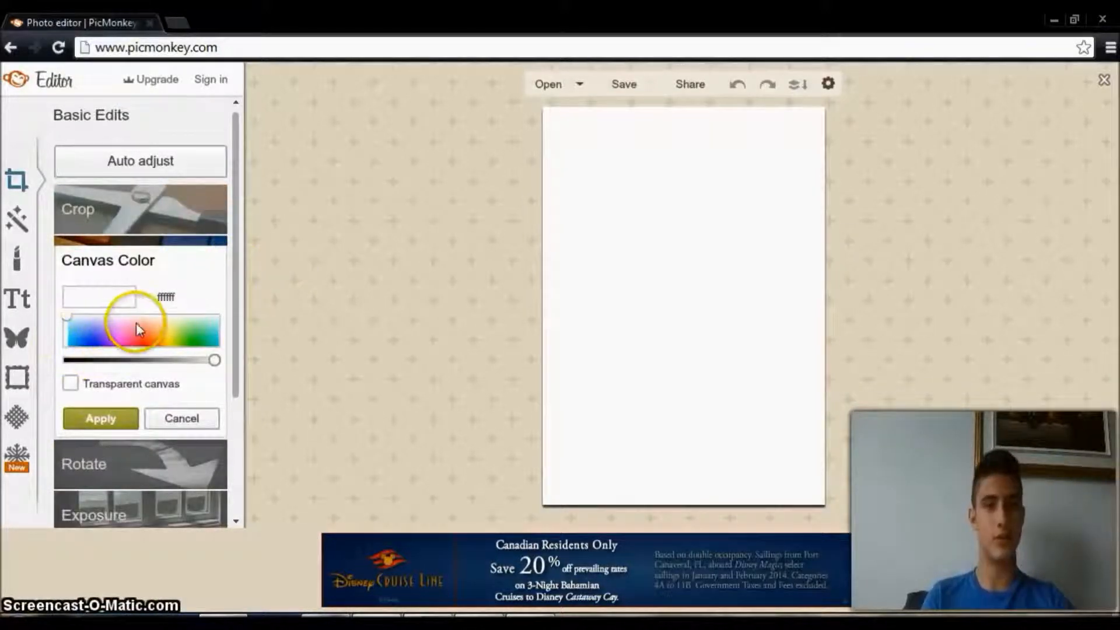
pyautogui.moveTo(133, 338); pyautogui.dragTo(98, 343)
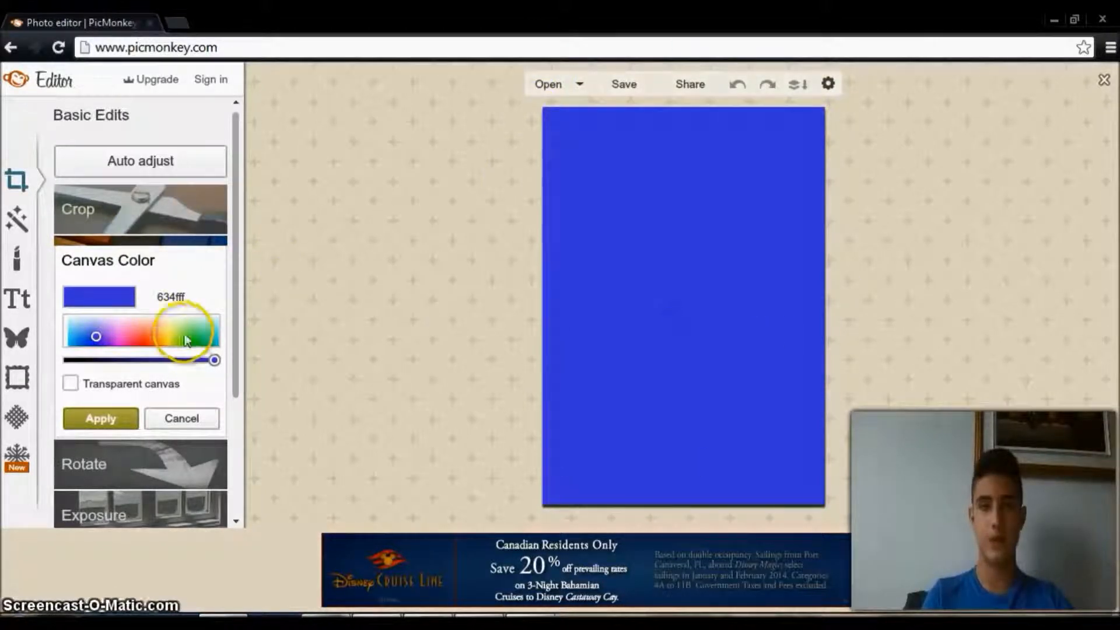
pyautogui.moveTo(172, 331); pyautogui.dragTo(195, 332)
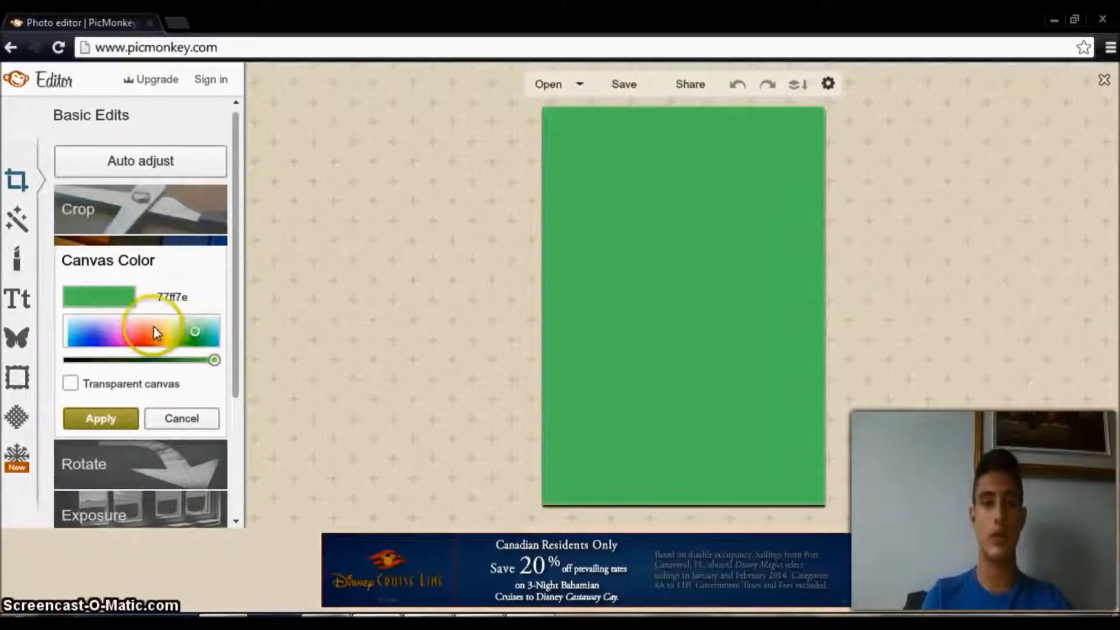
pyautogui.click(138, 319)
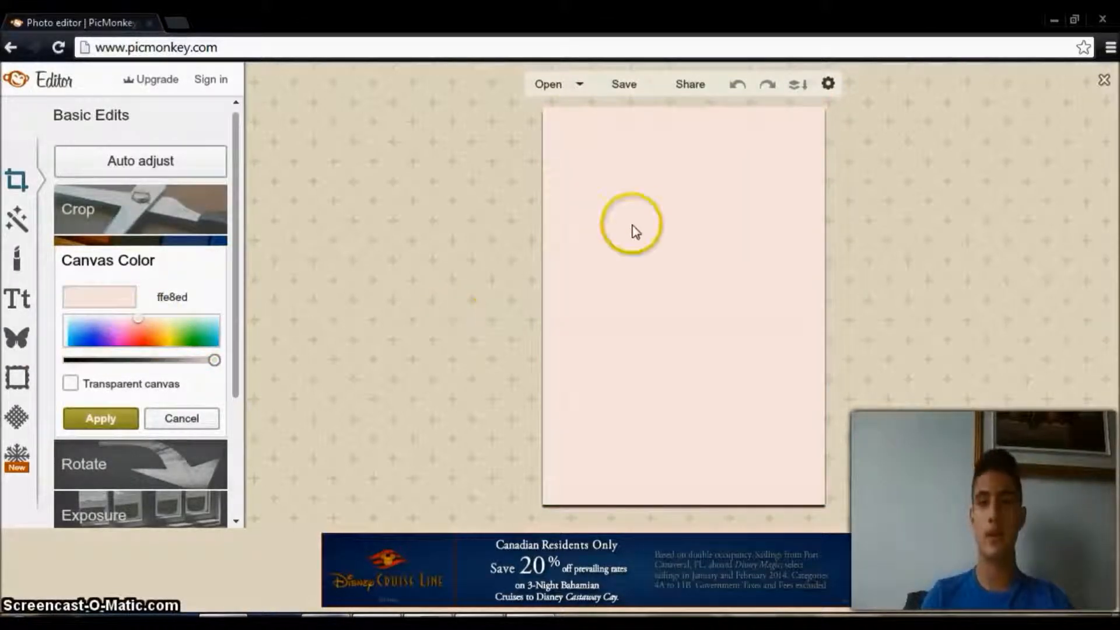
pyautogui.click(133, 344)
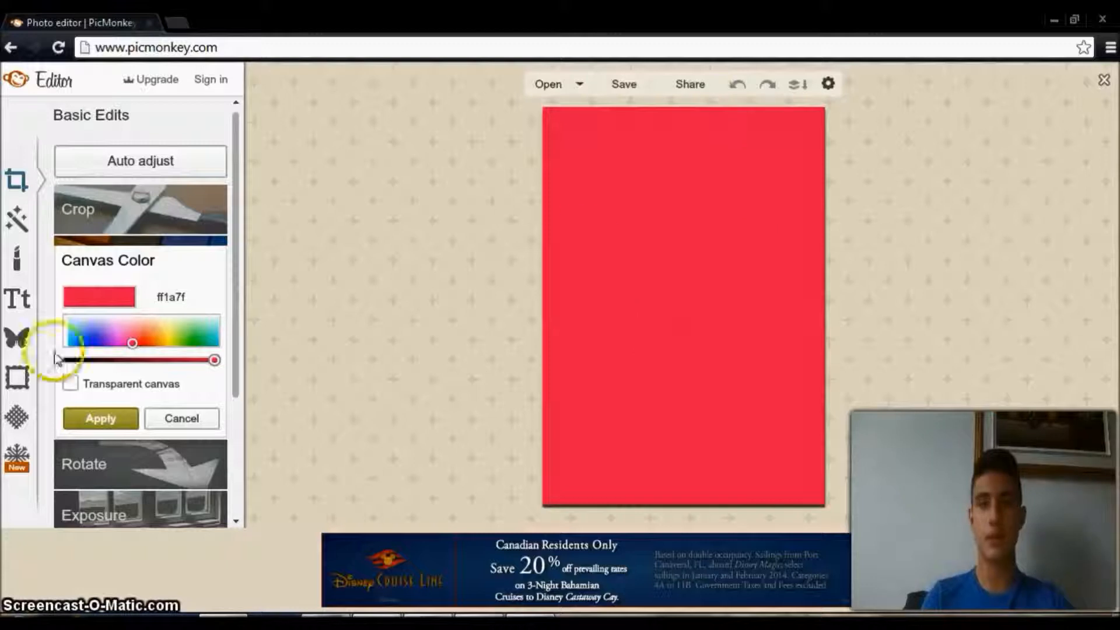
pyautogui.click(94, 338)
pyautogui.click(145, 338)
pyautogui.click(193, 333)
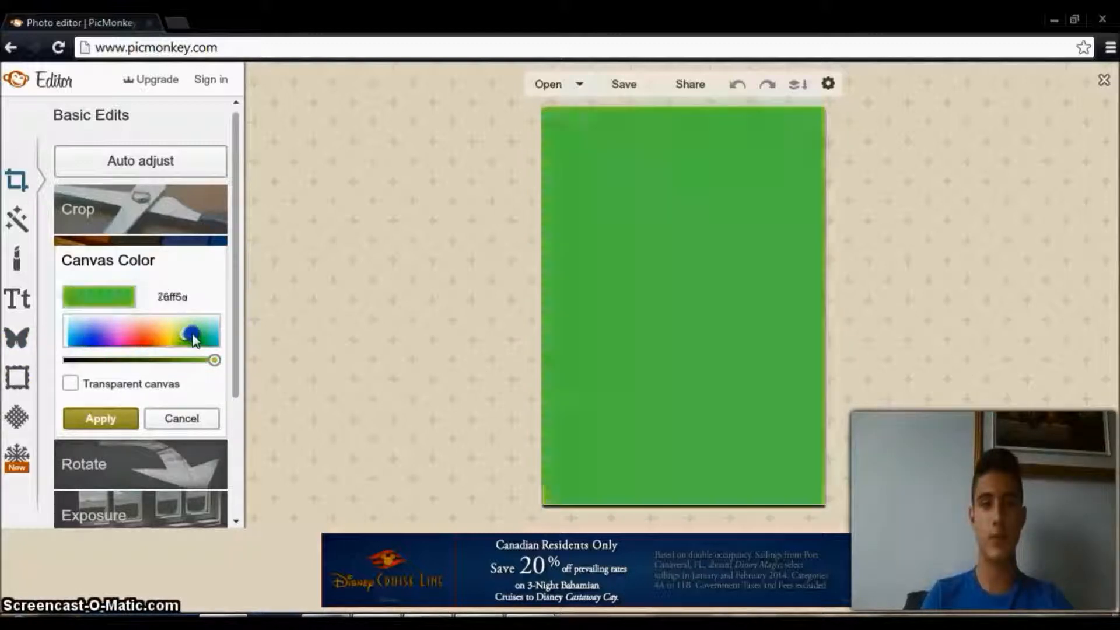
pyautogui.click(93, 347)
pyautogui.click(71, 383)
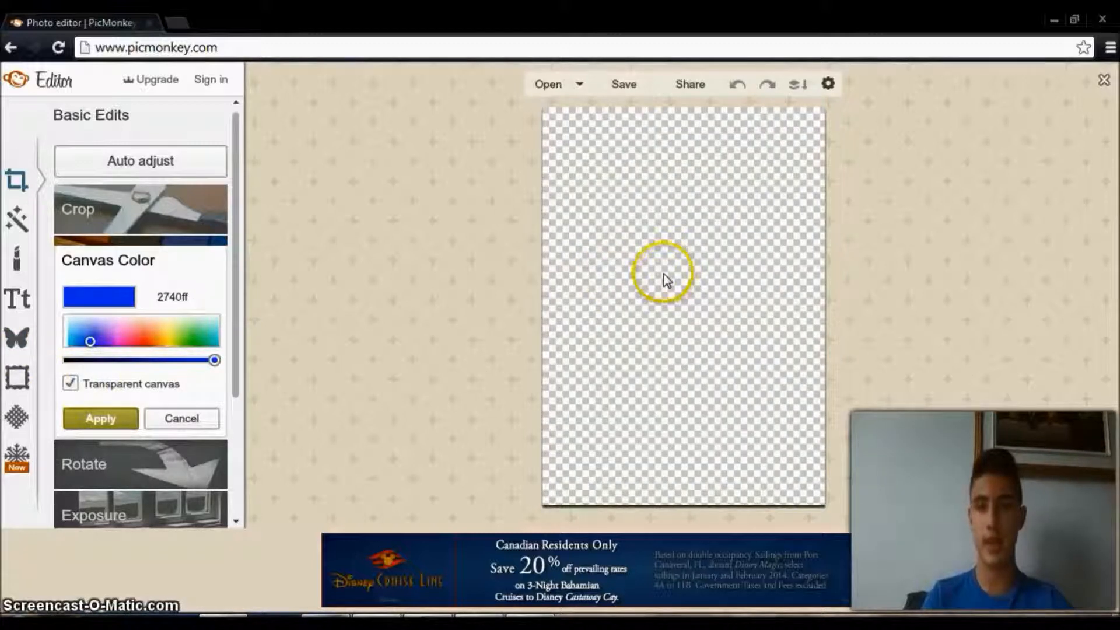
pyautogui.click(70, 383)
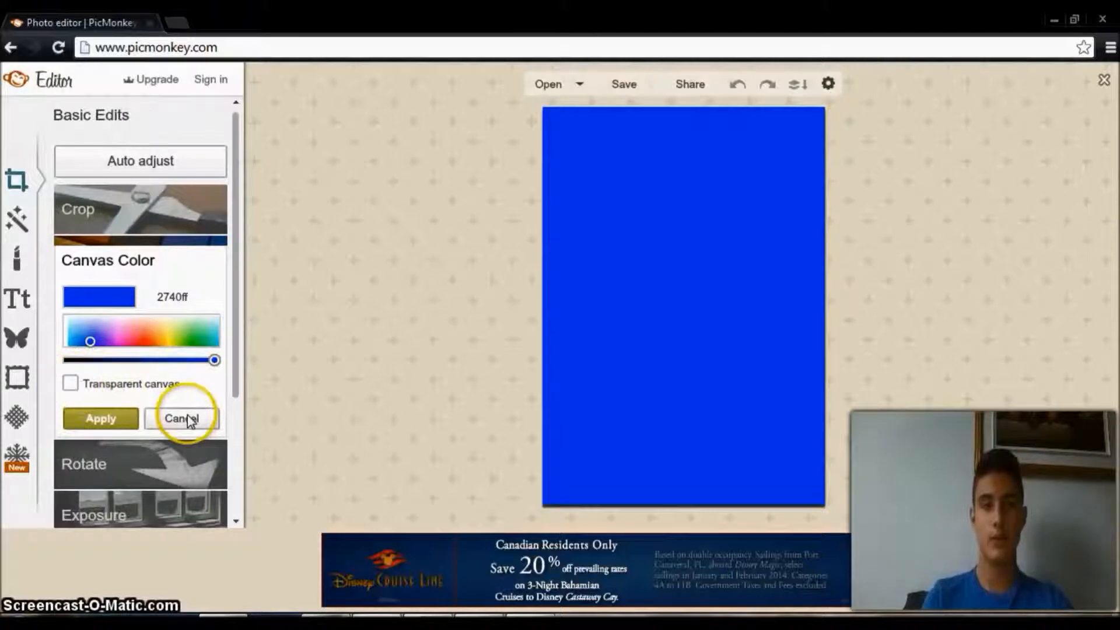
pyautogui.click(186, 418)
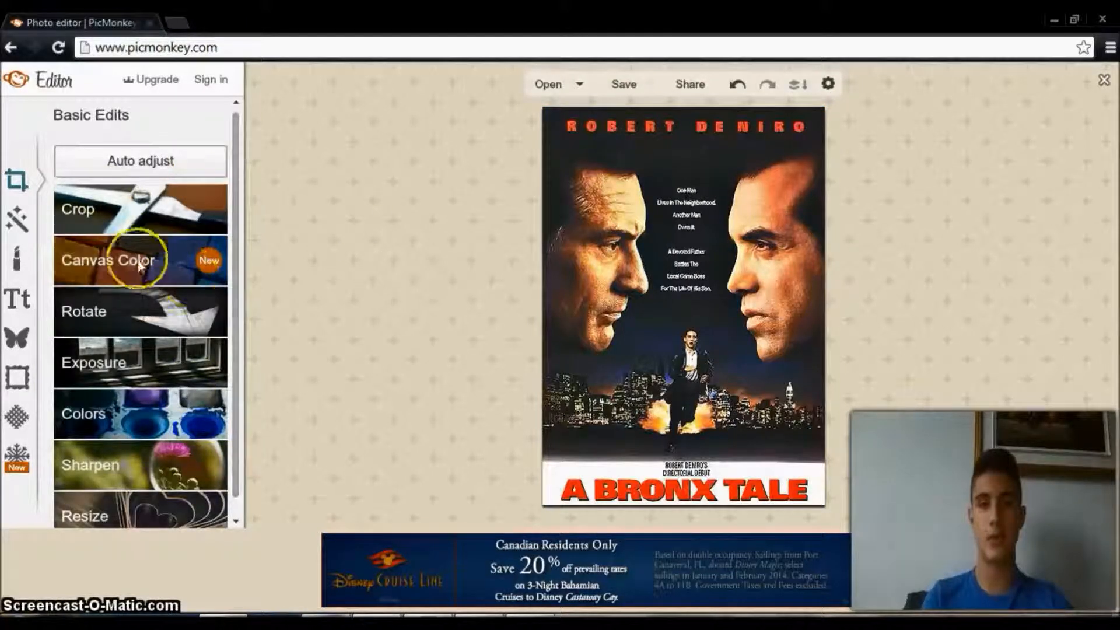
# Try the orange-red canvas color ff2e38 on the poster and discard it.
pyautogui.click(139, 263)
pyautogui.click(141, 340)
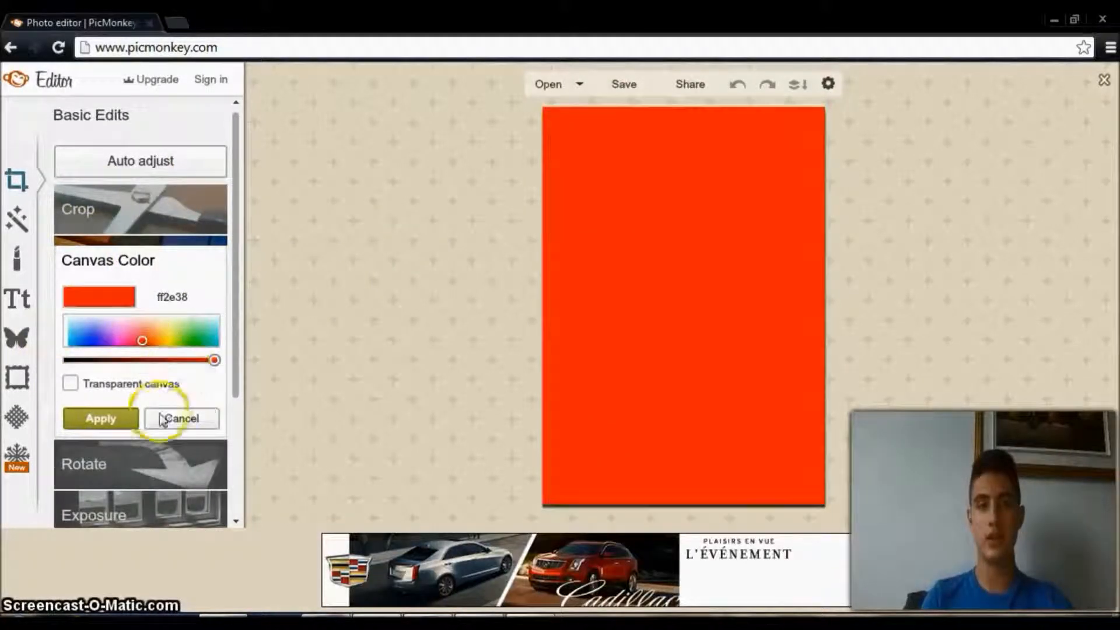
pyautogui.click(175, 418)
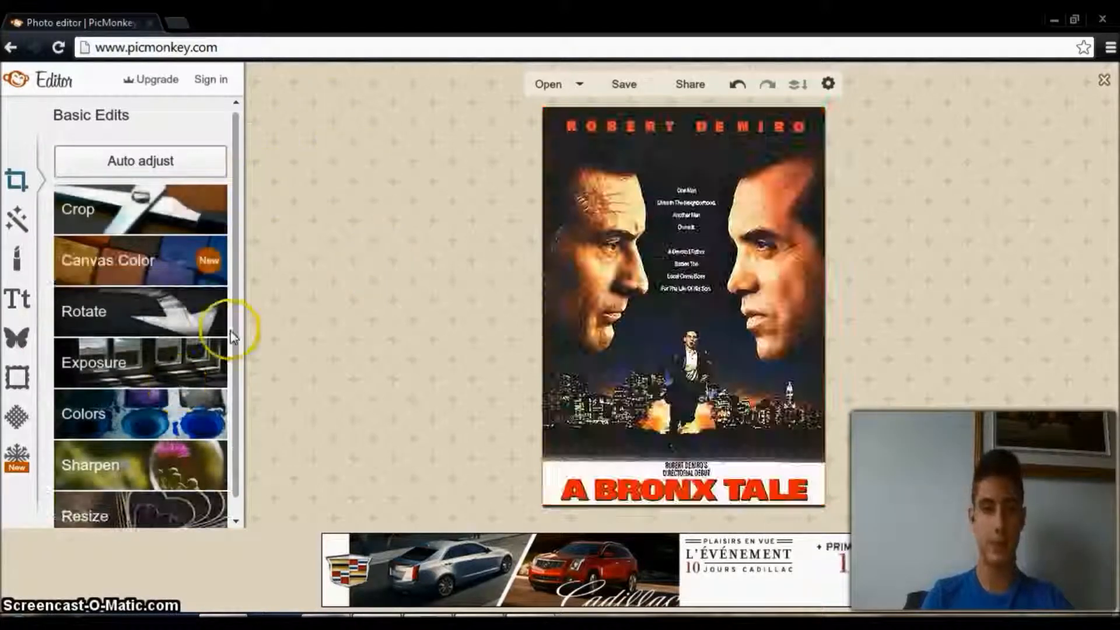
# Try rotating the poster in quarter turns, one full turn counterclockwise and one full turn clockwise.
pyautogui.click(130, 310)
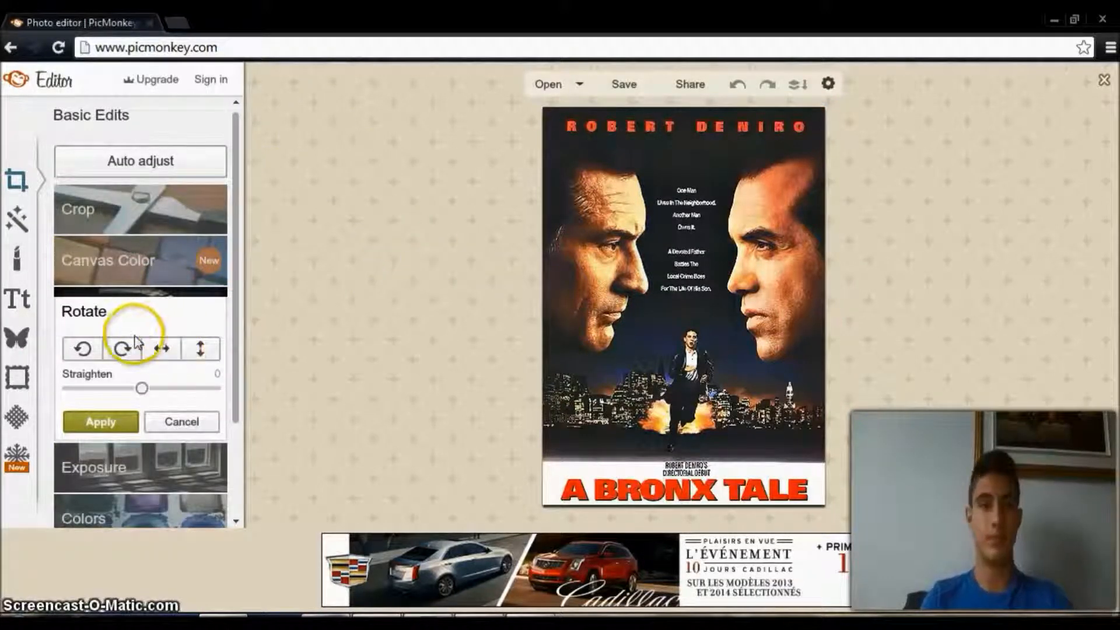
pyautogui.click(84, 350)
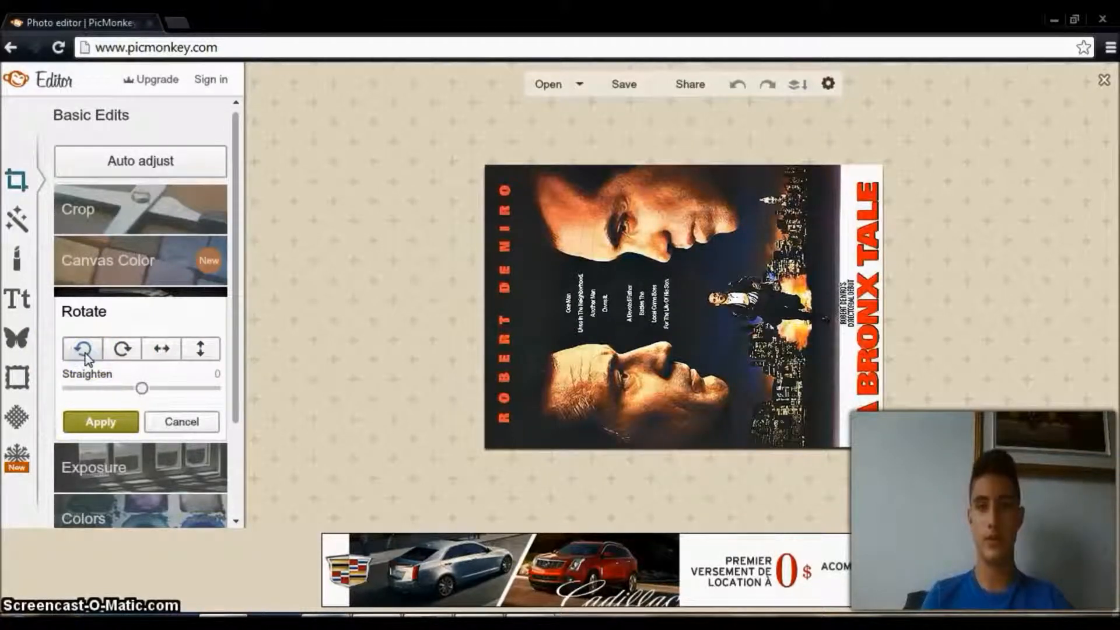
pyautogui.click(84, 350)
pyautogui.click(84, 350)
pyautogui.click(84, 350)
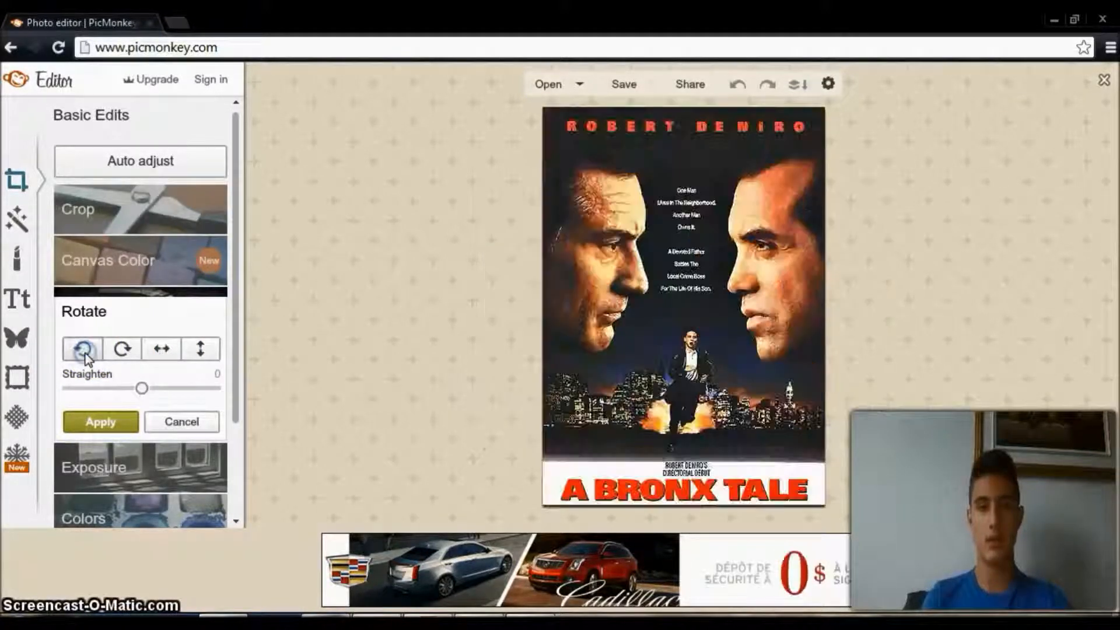
pyautogui.click(123, 350)
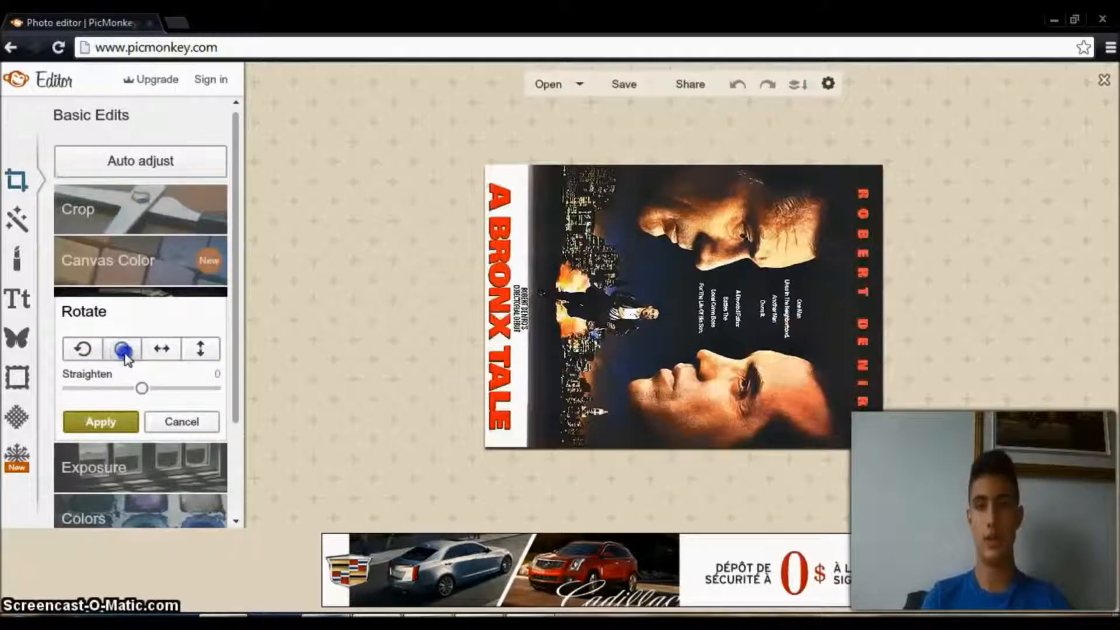
pyautogui.click(122, 350)
pyautogui.click(122, 350)
pyautogui.click(123, 350)
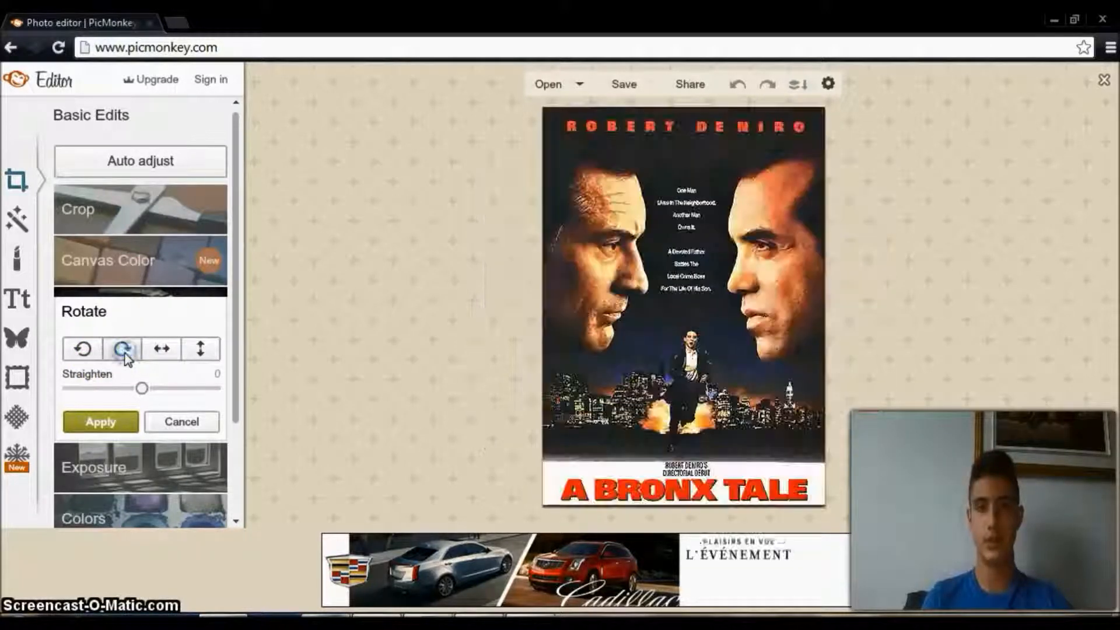
# Try the horizontal and vertical flips, reversing each one, and apply the rotation settings with Straighten at 0.
pyautogui.click(161, 352)
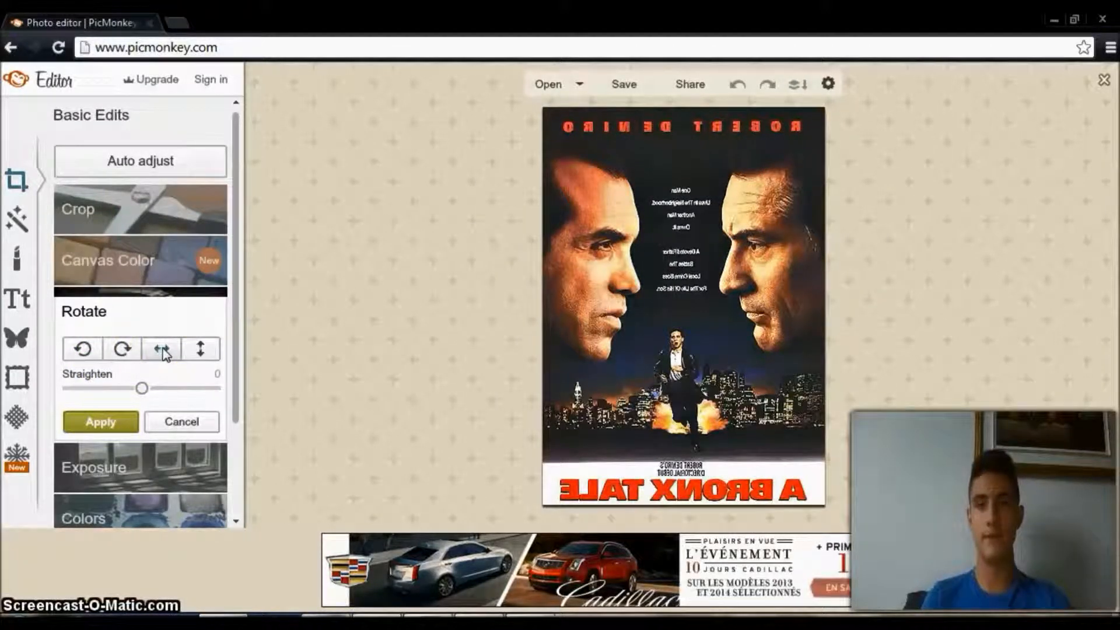
pyautogui.click(163, 350)
pyautogui.click(202, 351)
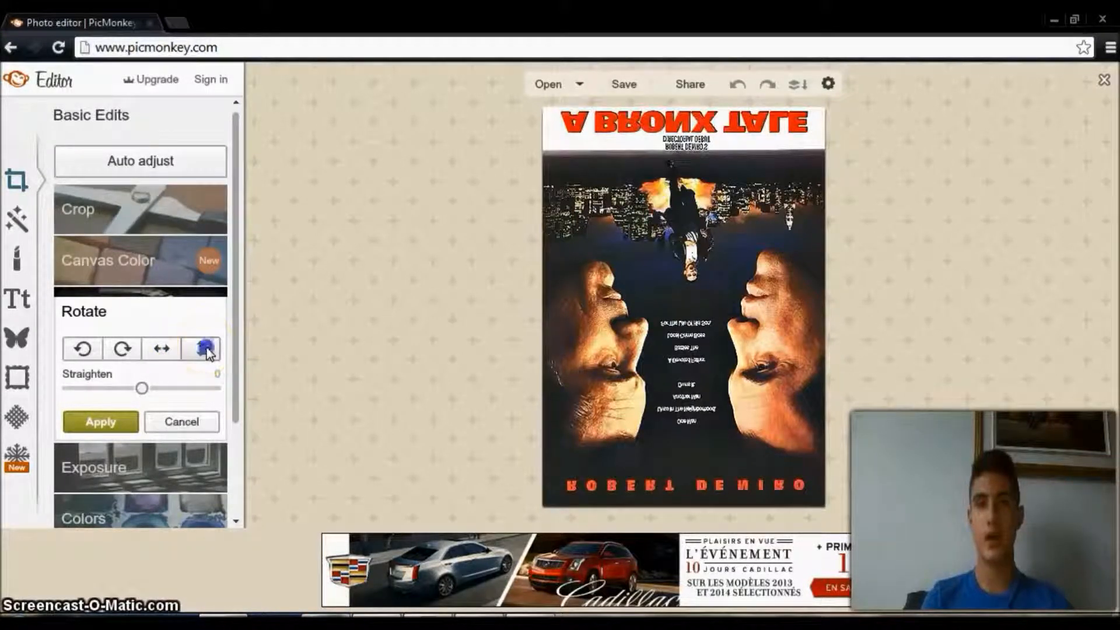
pyautogui.click(205, 351)
pyautogui.moveTo(143, 387)
pyautogui.mouseDown()
pyautogui.moveTo(190, 393)
pyautogui.moveTo(141, 390)
pyautogui.mouseUp()
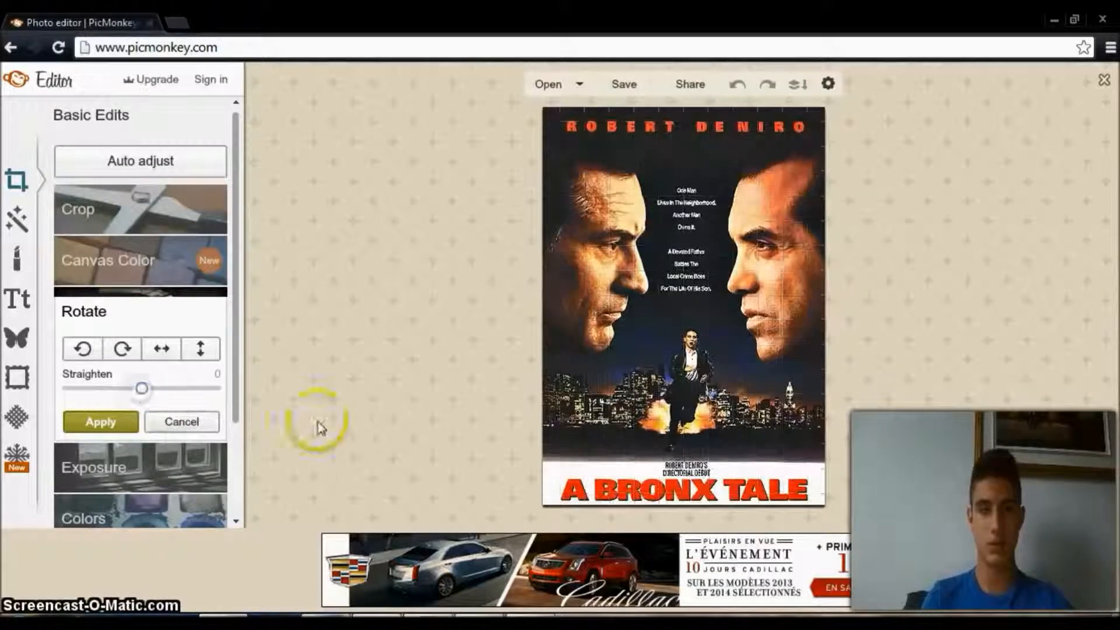
pyautogui.click(120, 421)
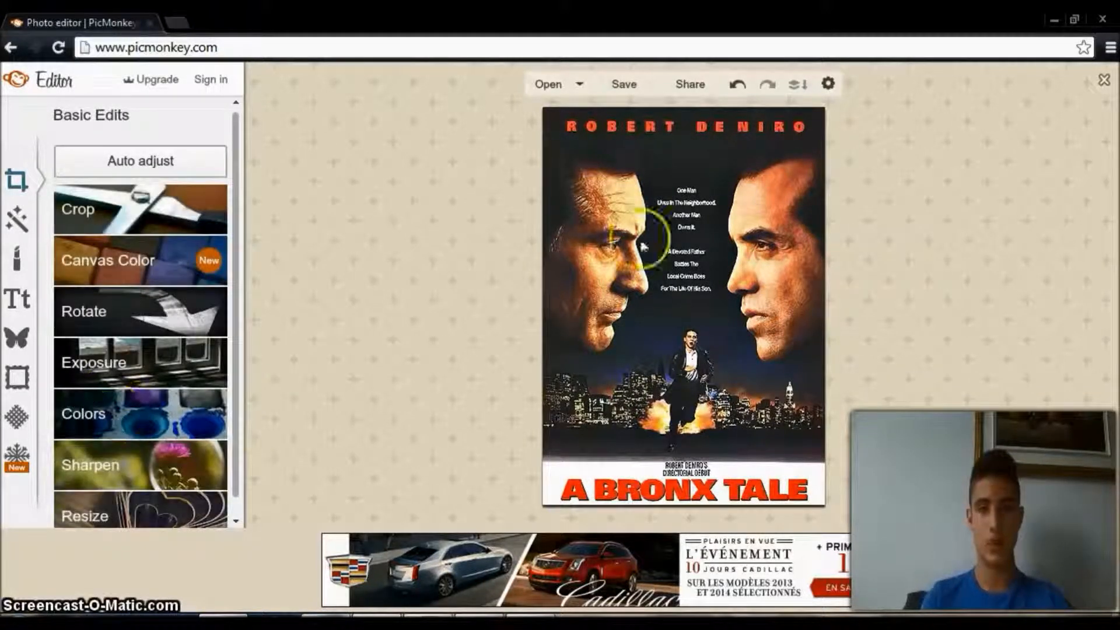
# Set the poster's exposure brightness to 1, and try highlights at 100 before resetting them to 0.
pyautogui.click(154, 378)
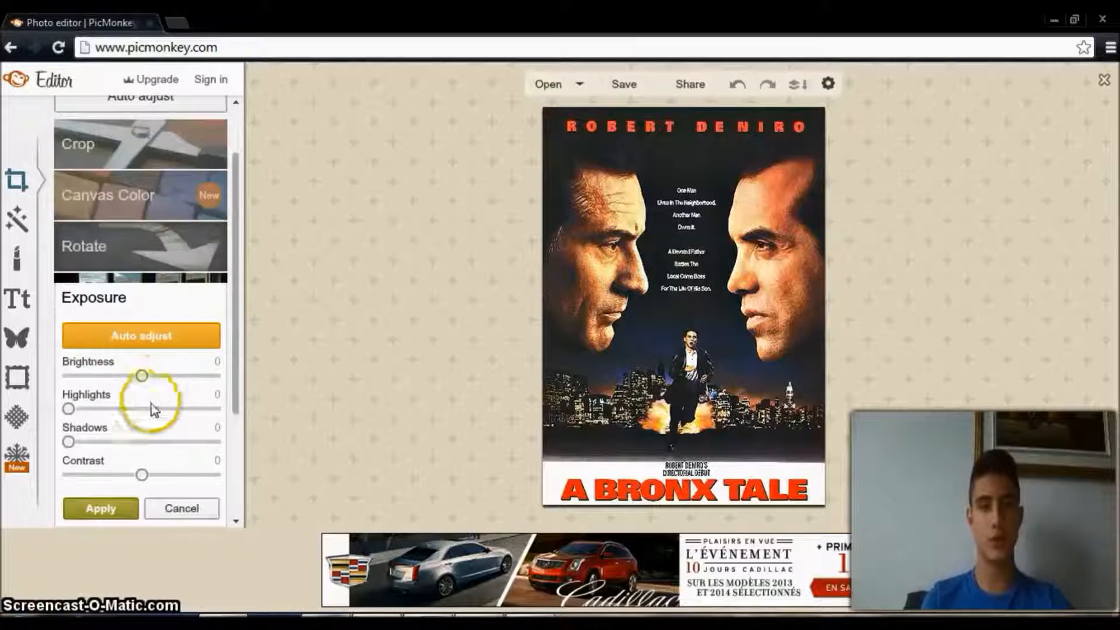
pyautogui.moveTo(143, 380)
pyautogui.mouseDown()
pyautogui.moveTo(181, 384)
pyautogui.moveTo(143, 383)
pyautogui.mouseUp()
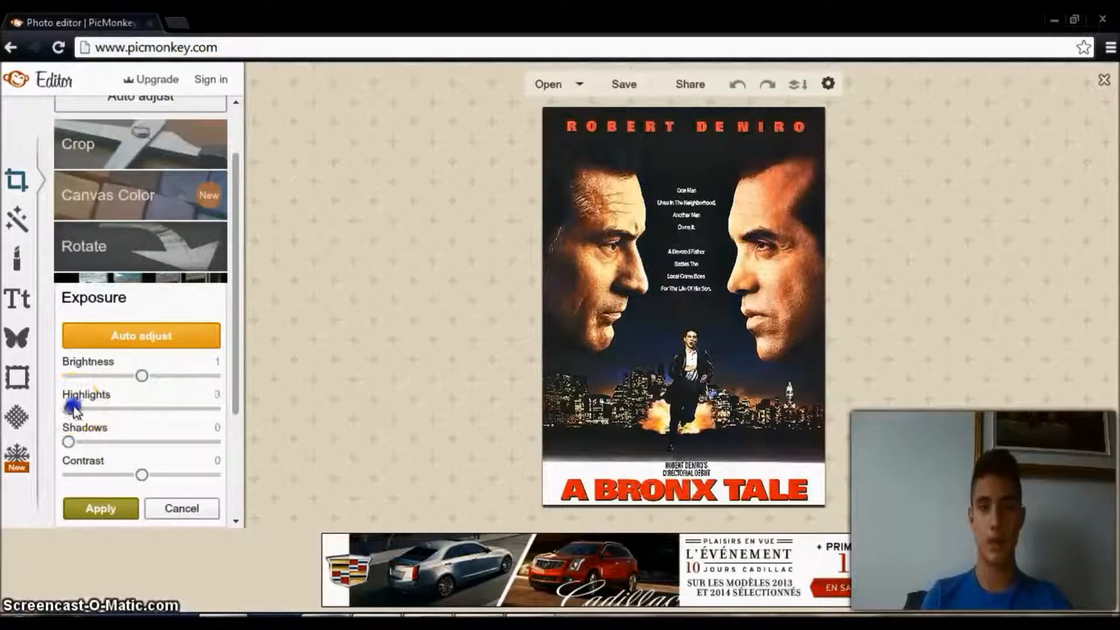
pyautogui.moveTo(99, 411); pyautogui.dragTo(236, 423)
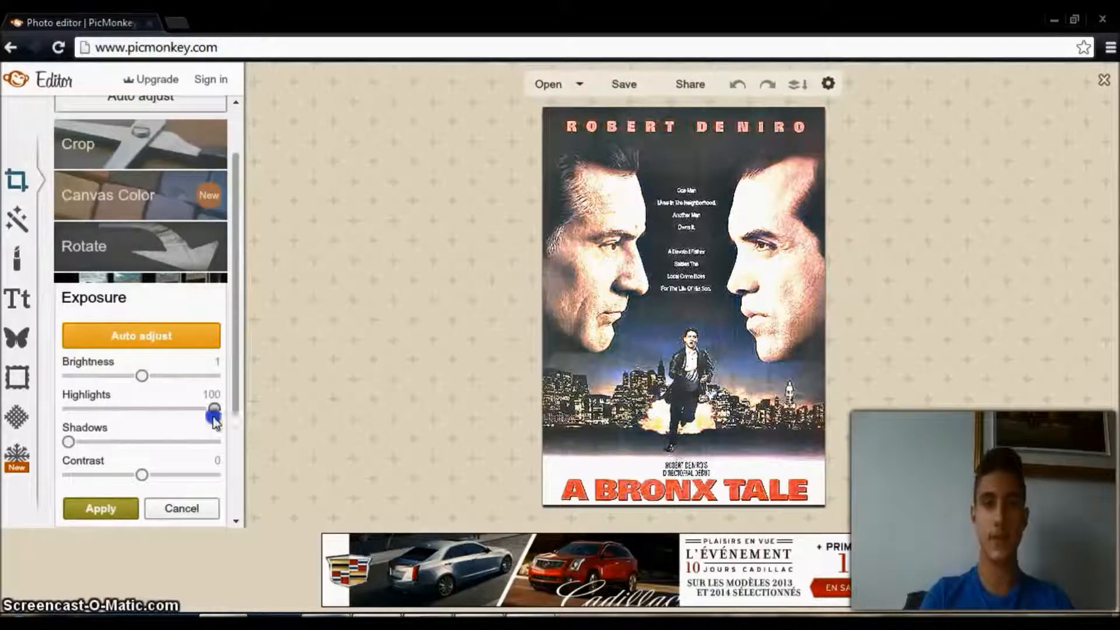
pyautogui.moveTo(214, 417)
pyautogui.mouseDown()
pyautogui.moveTo(55, 420)
pyautogui.moveTo(74, 442)
pyautogui.mouseUp()
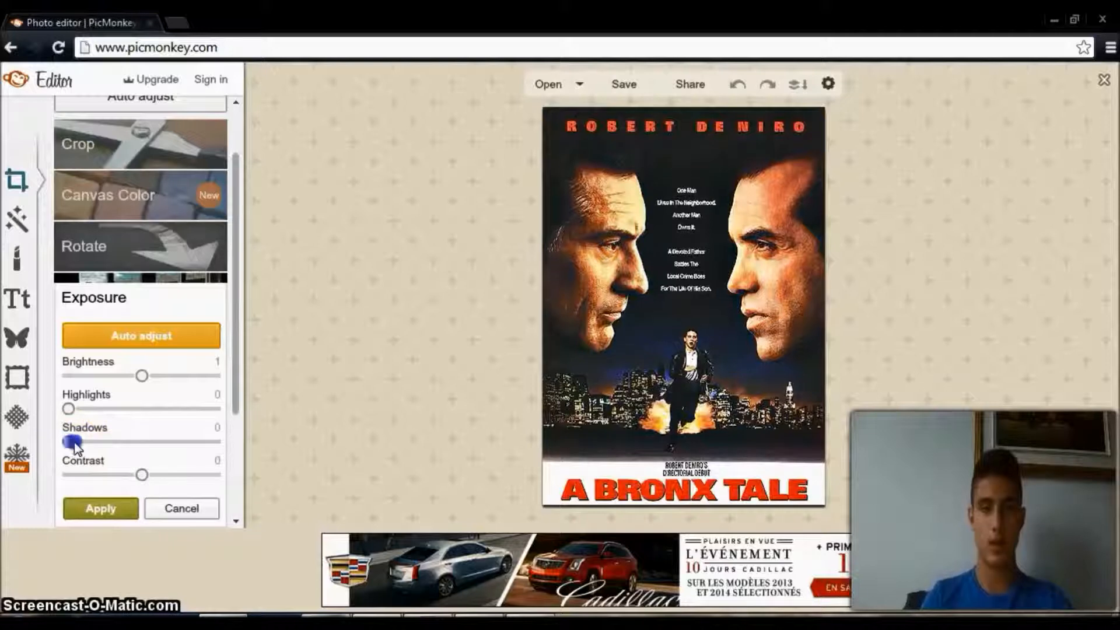
# Set the exposure shadows to 40, leave contrast at 0, and apply the exposure changes.
pyautogui.moveTo(117, 446); pyautogui.dragTo(145, 450)
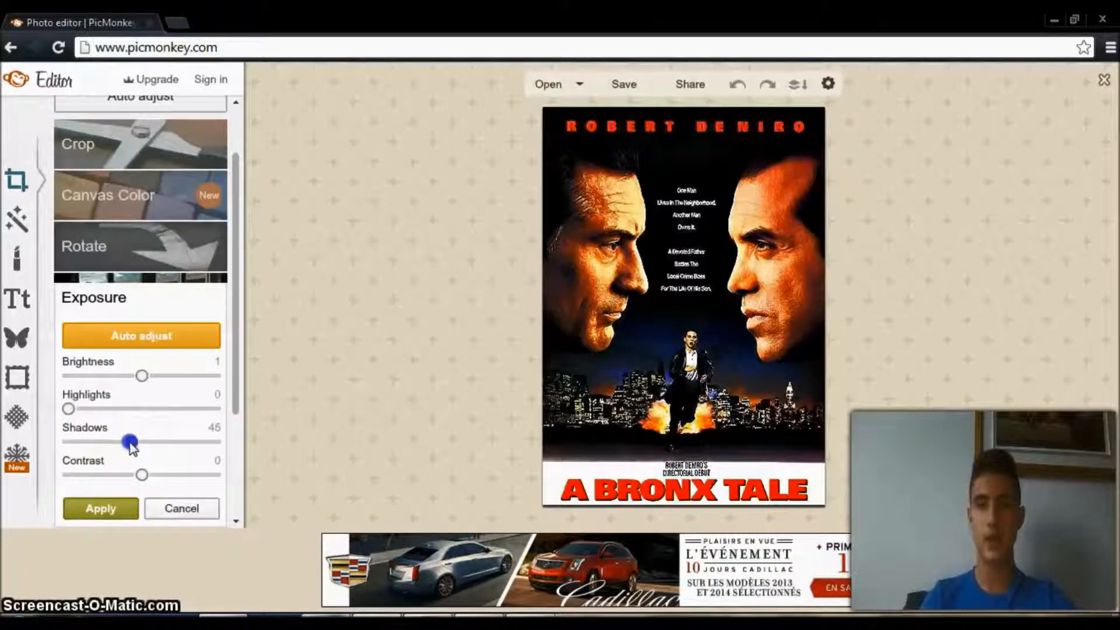
pyautogui.moveTo(125, 446); pyautogui.dragTo(142, 485)
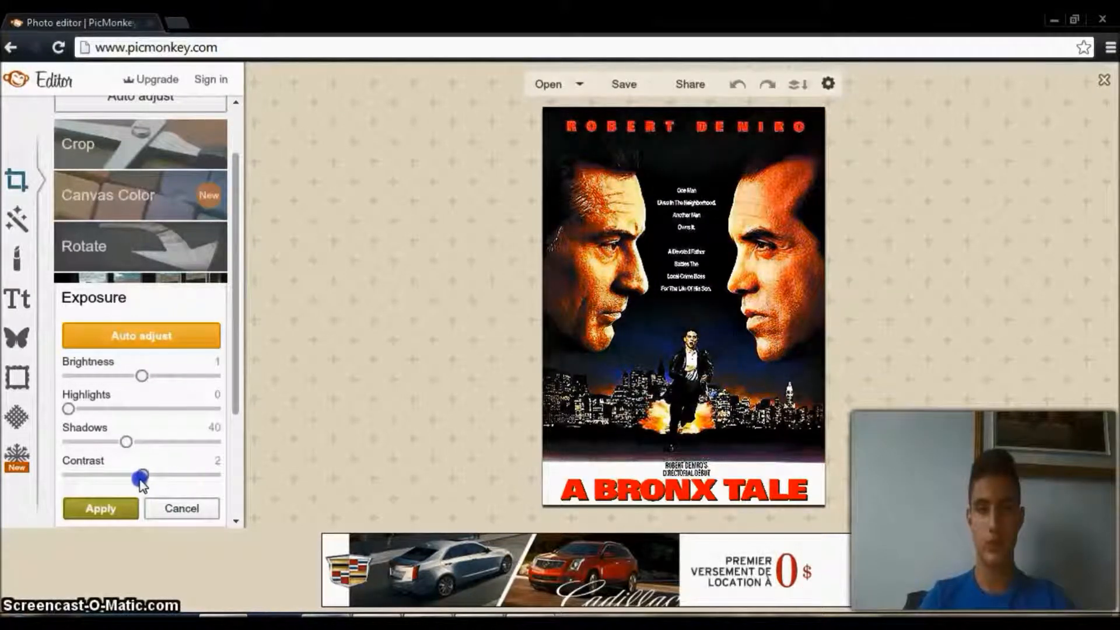
pyautogui.click(123, 509)
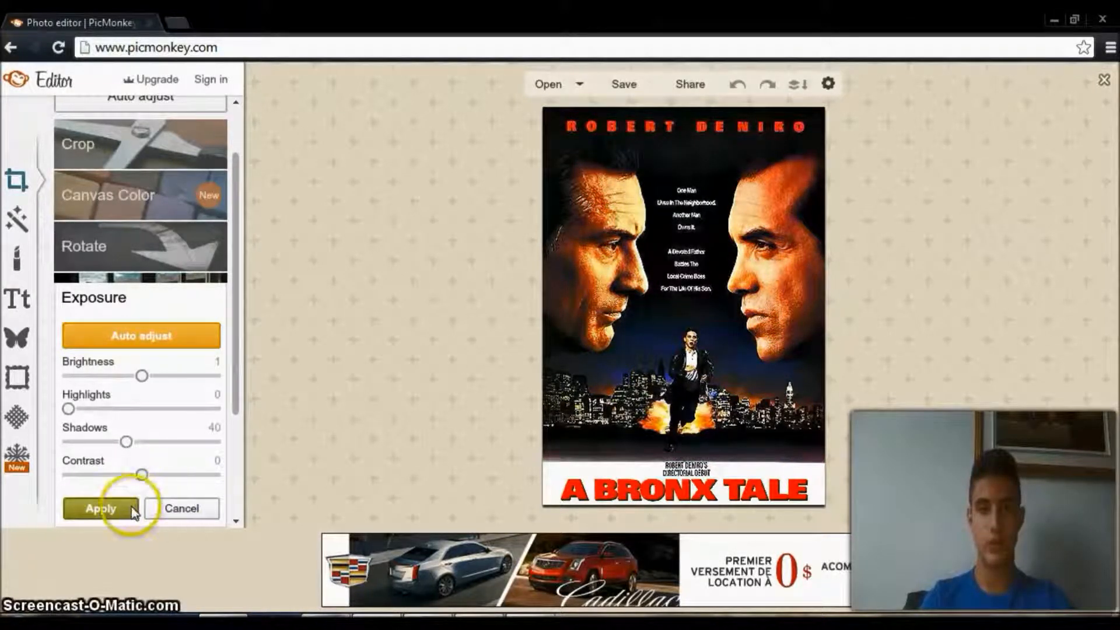
pyautogui.click(767, 205)
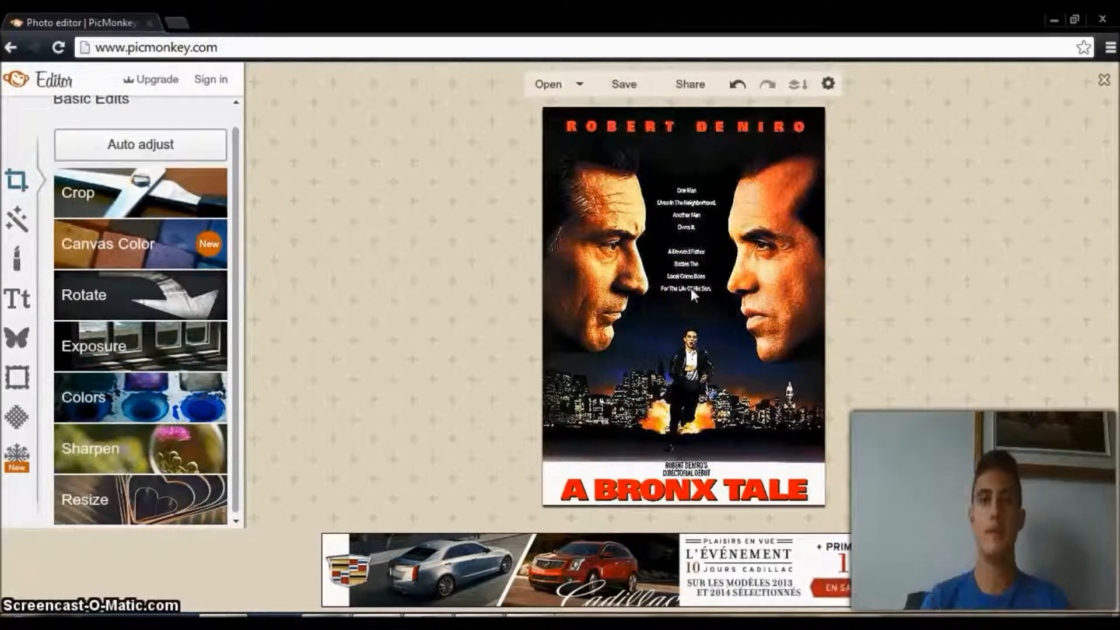
# Auto-adjust the poster's colors, and try saturation at 81 and 32 before resetting it to 0.
pyautogui.click(171, 415)
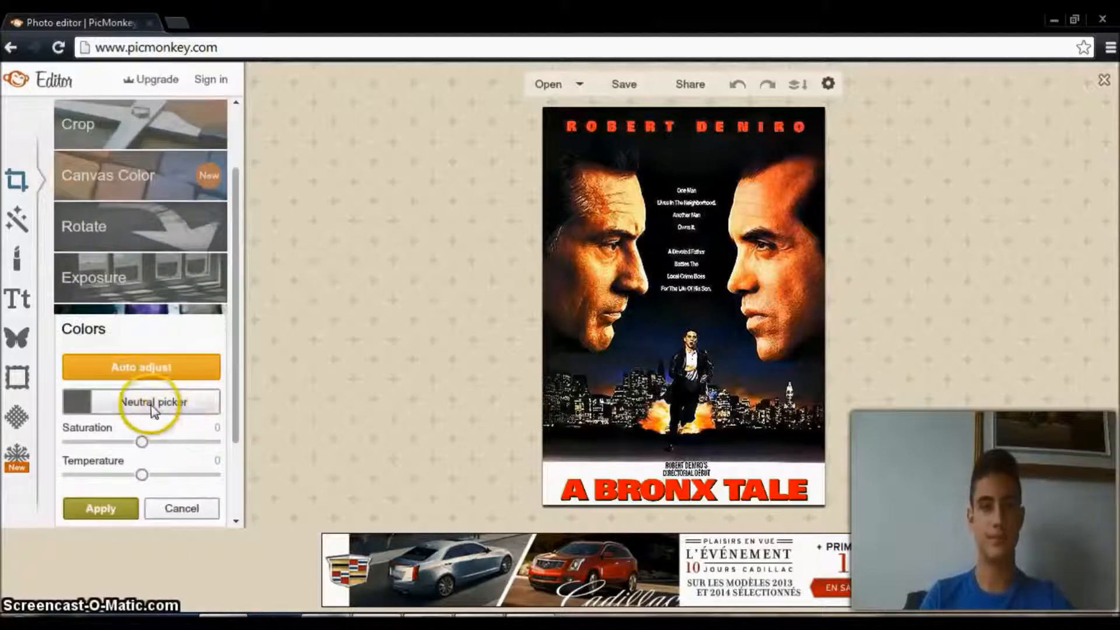
pyautogui.click(167, 372)
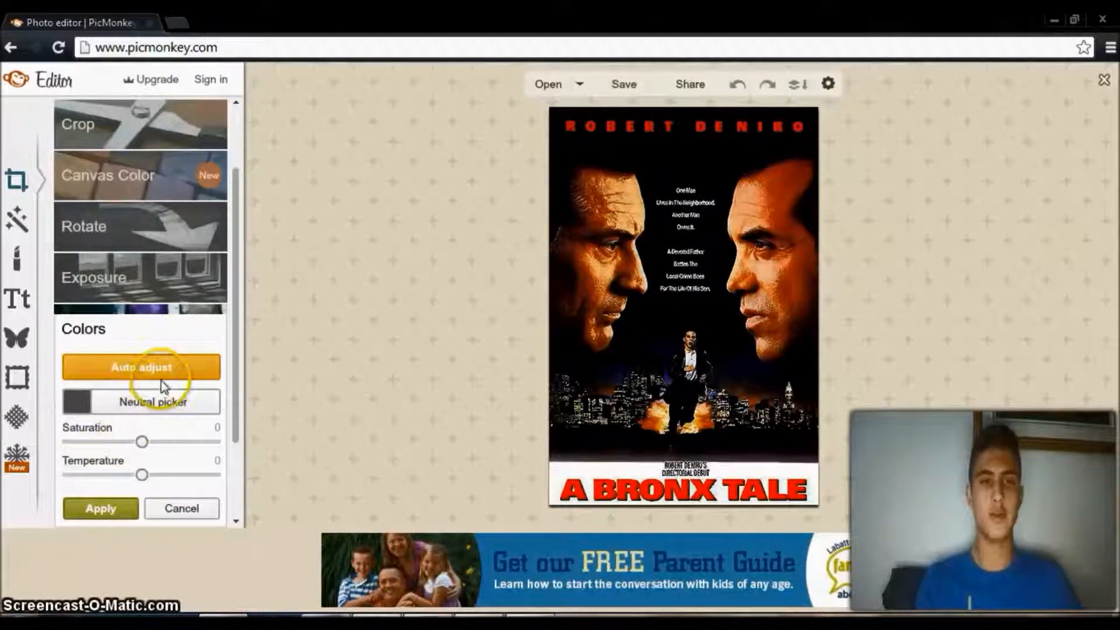
pyautogui.moveTo(149, 446); pyautogui.dragTo(204, 455)
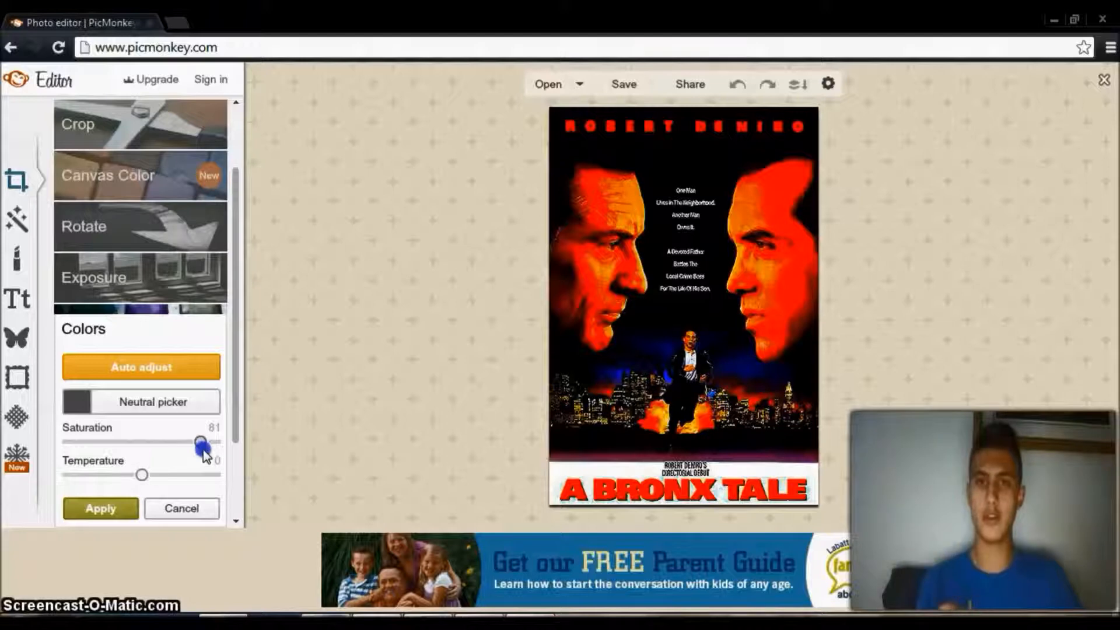
pyautogui.moveTo(109, 445); pyautogui.dragTo(47, 442)
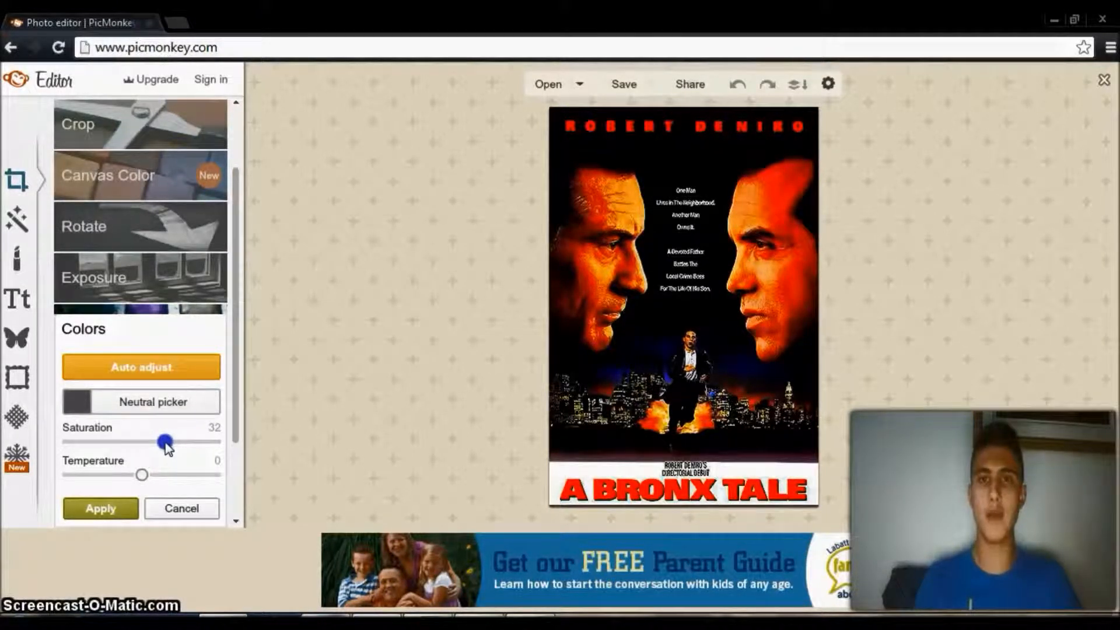
pyautogui.moveTo(179, 451); pyautogui.dragTo(144, 448)
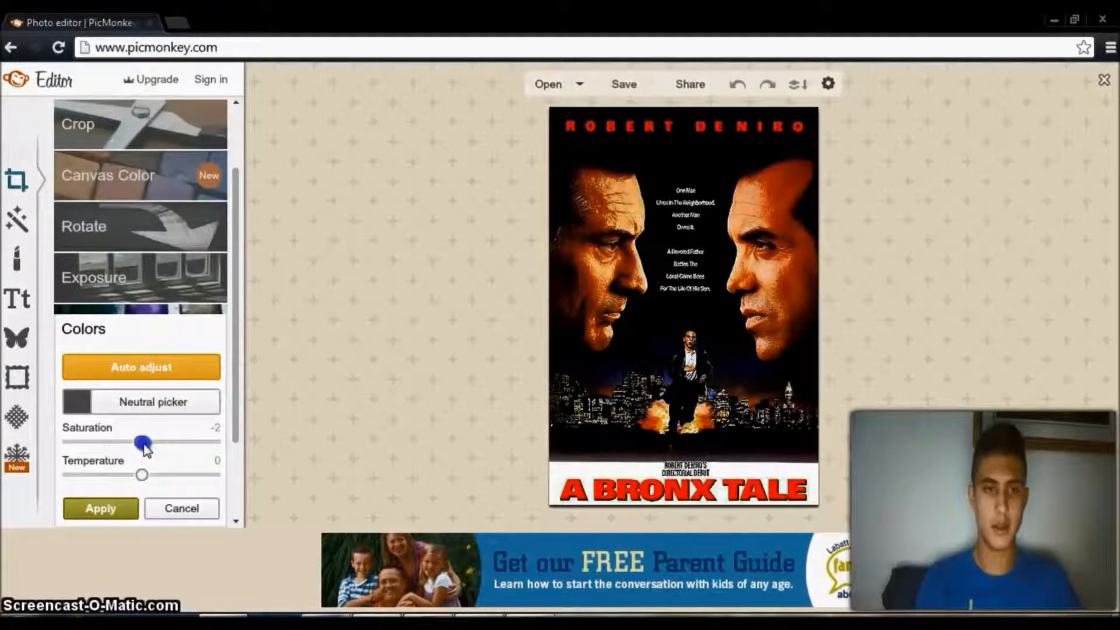
pyautogui.moveTo(144, 443); pyautogui.dragTo(143, 443)
# Try the color temperature at -71 and -100, reset it to 0, and apply the color changes.
pyautogui.click(142, 475)
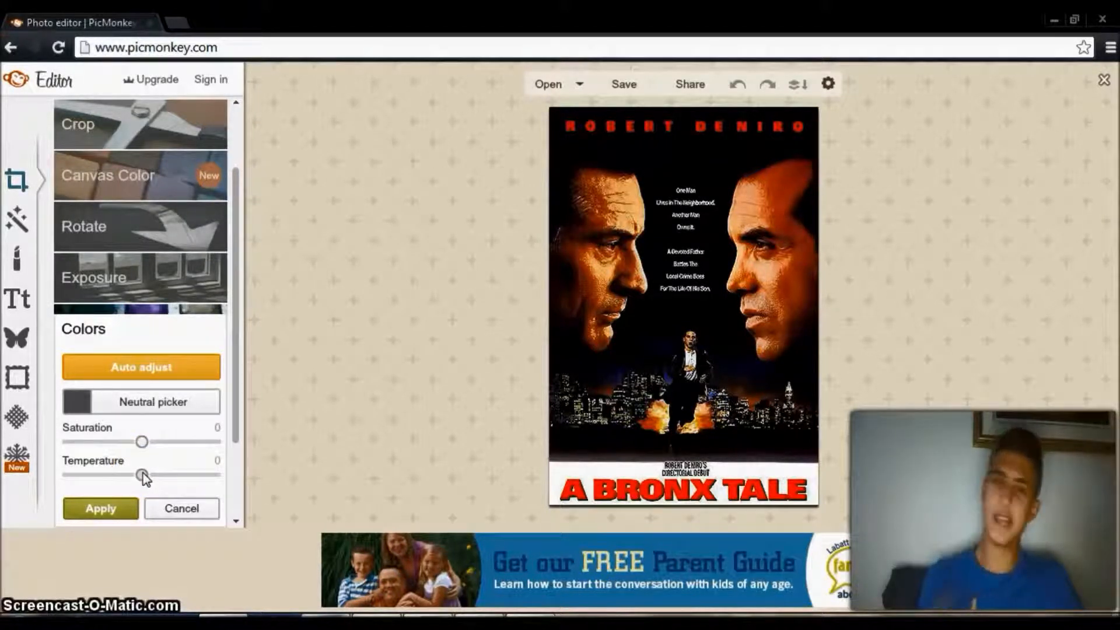
pyautogui.moveTo(143, 475); pyautogui.dragTo(140, 475)
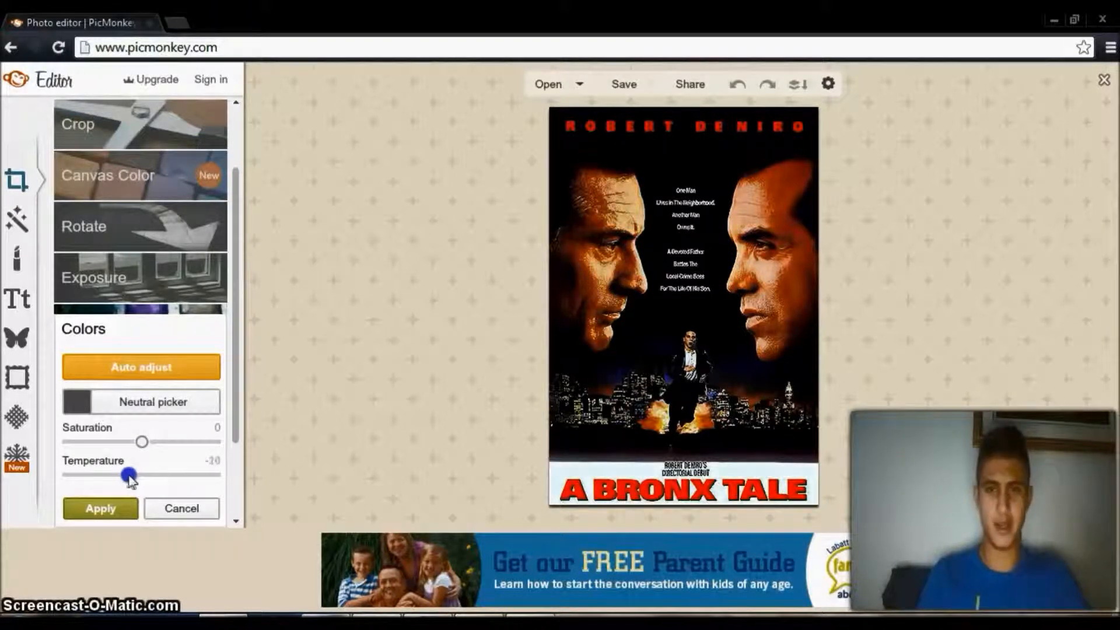
pyautogui.moveTo(119, 478); pyautogui.dragTo(113, 479)
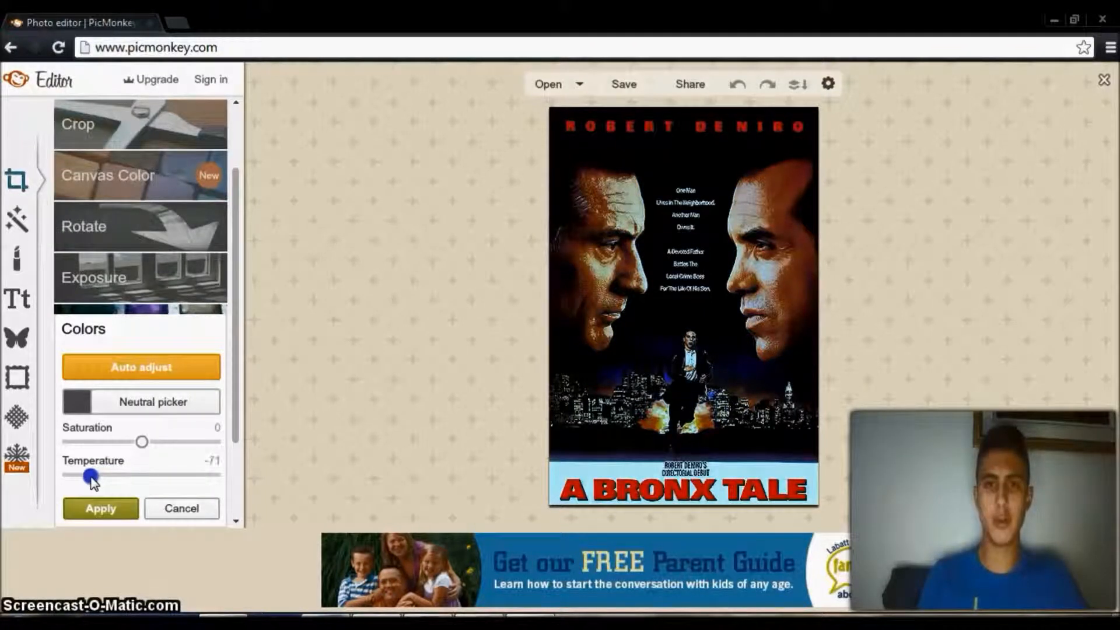
pyautogui.moveTo(84, 477); pyautogui.dragTo(23, 470)
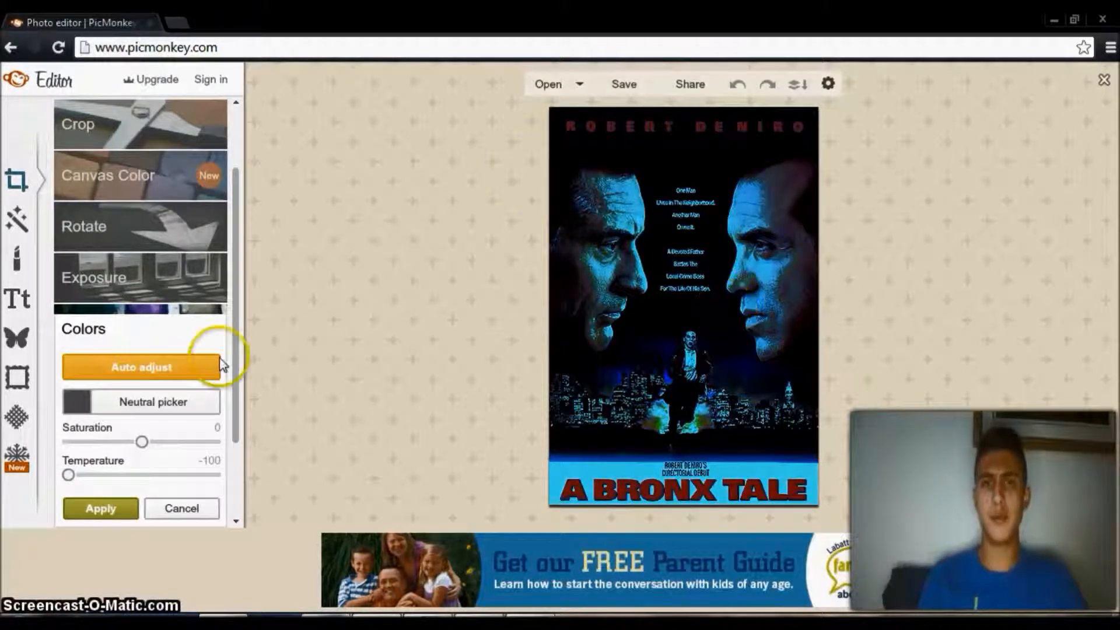
pyautogui.moveTo(70, 475); pyautogui.dragTo(86, 477)
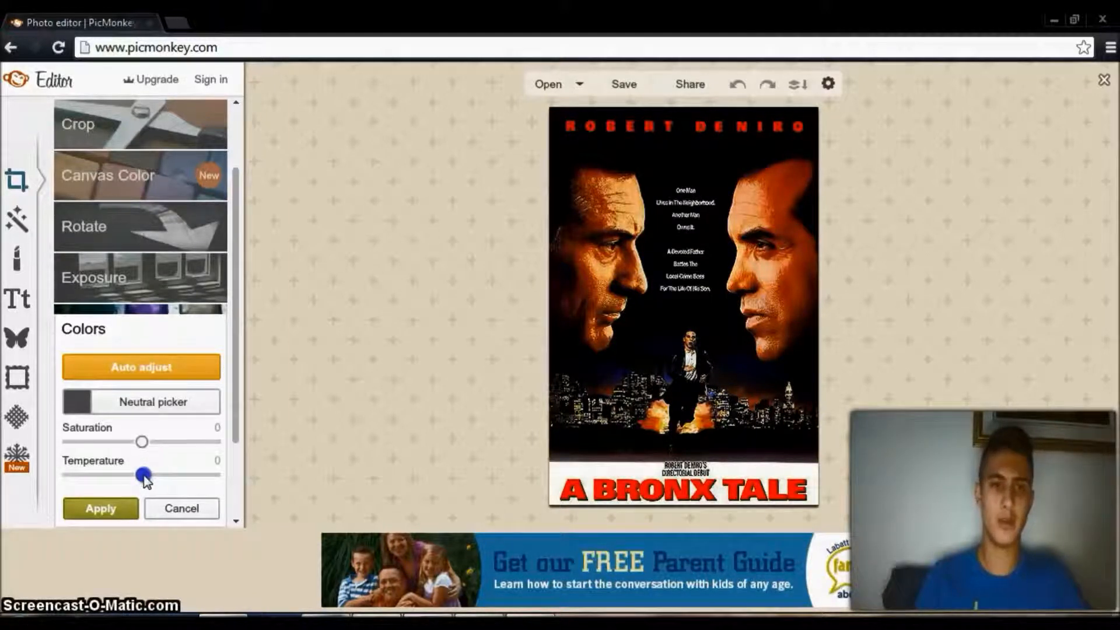
pyautogui.click(123, 511)
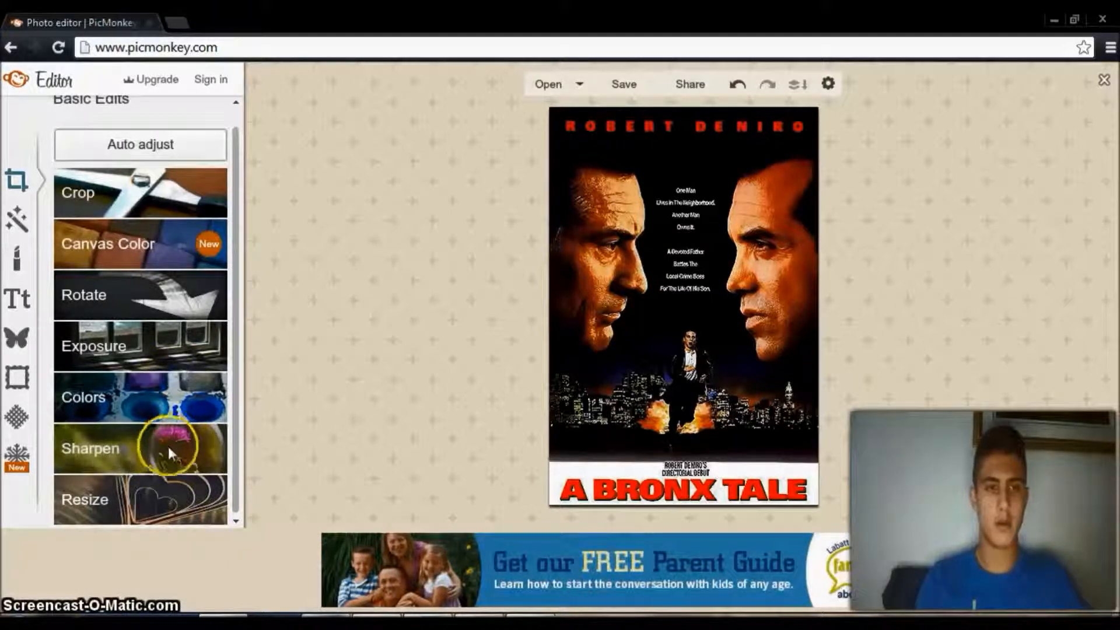
# Try sharpening the poster with sharpness at 40 and increased clarity, and apply the Sharpen settings with both reset to 0.
pyautogui.click(168, 445)
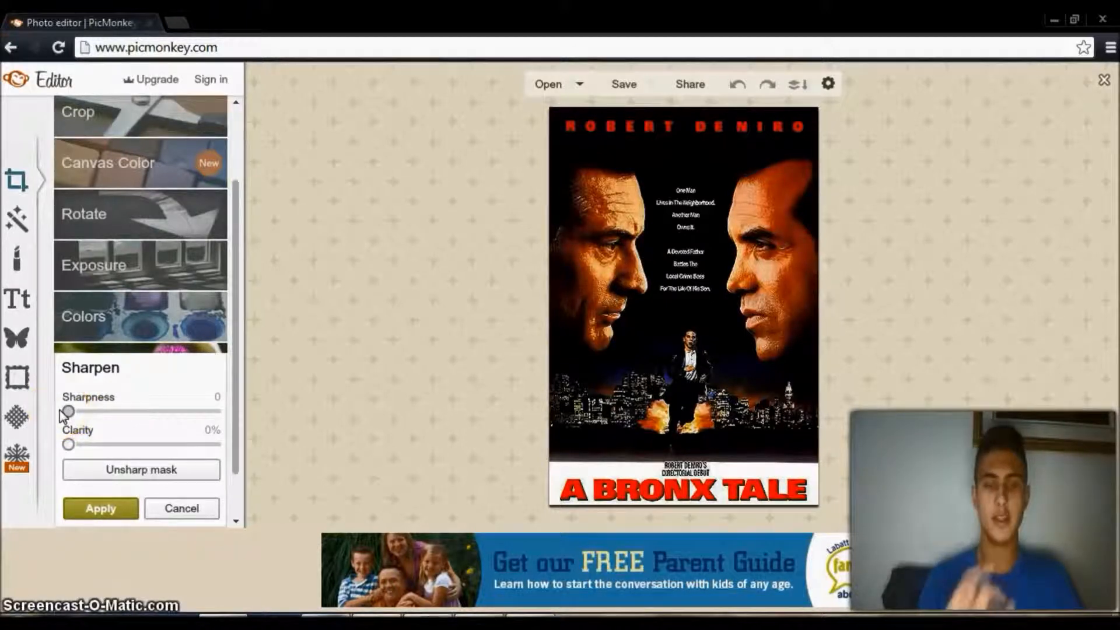
pyautogui.moveTo(68, 412); pyautogui.dragTo(356, 374)
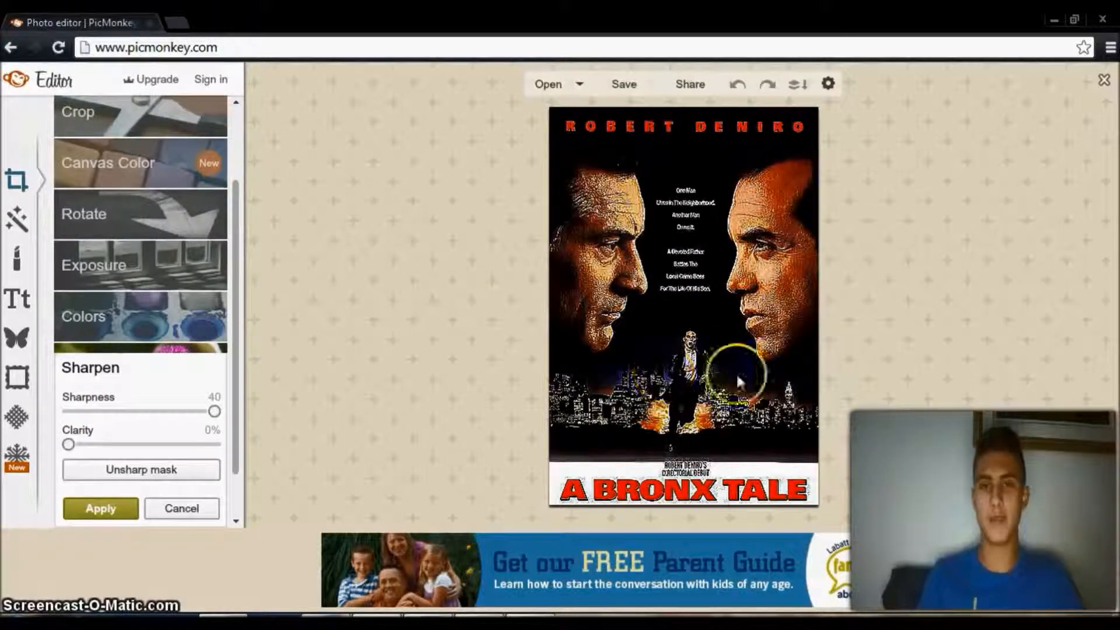
pyautogui.moveTo(215, 412); pyautogui.dragTo(157, 455)
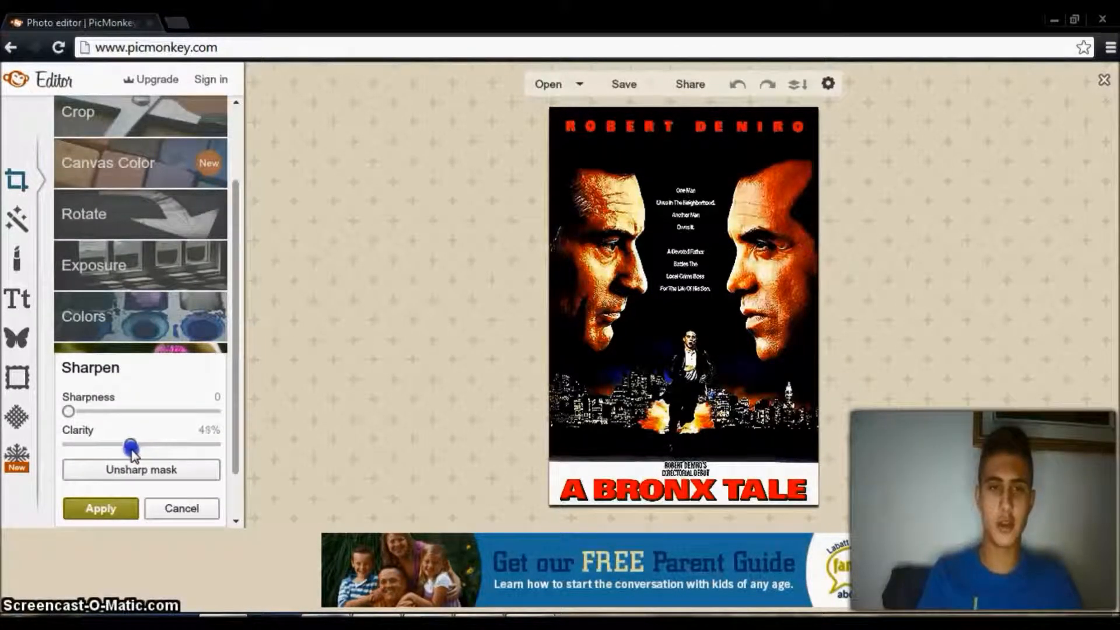
pyautogui.moveTo(123, 454); pyautogui.dragTo(48, 448)
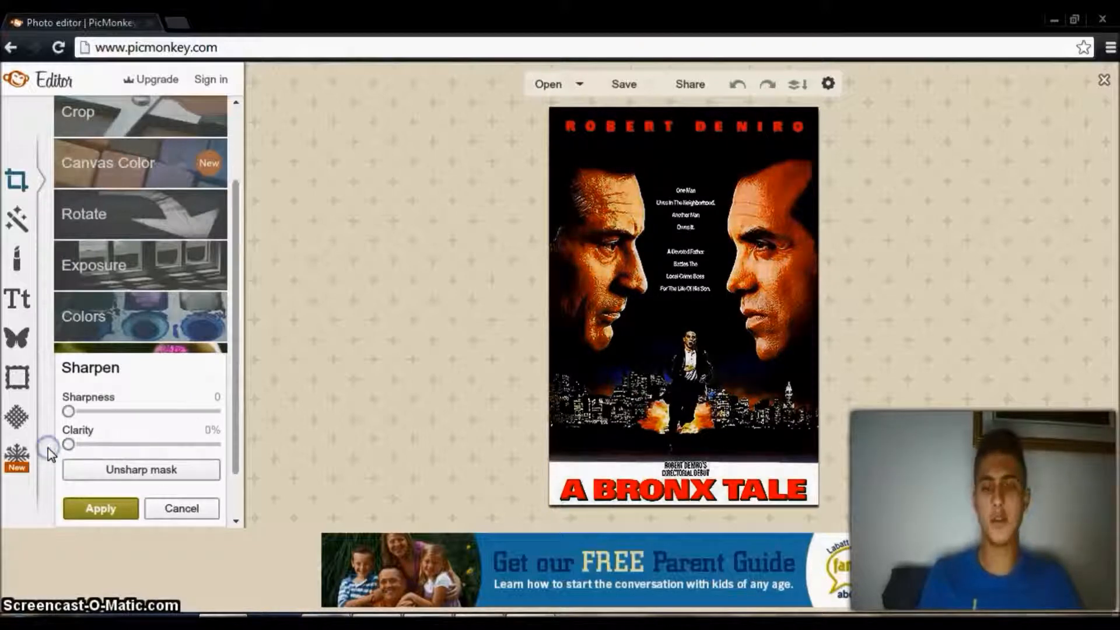
pyautogui.click(138, 444)
pyautogui.moveTo(156, 453); pyautogui.dragTo(65, 449)
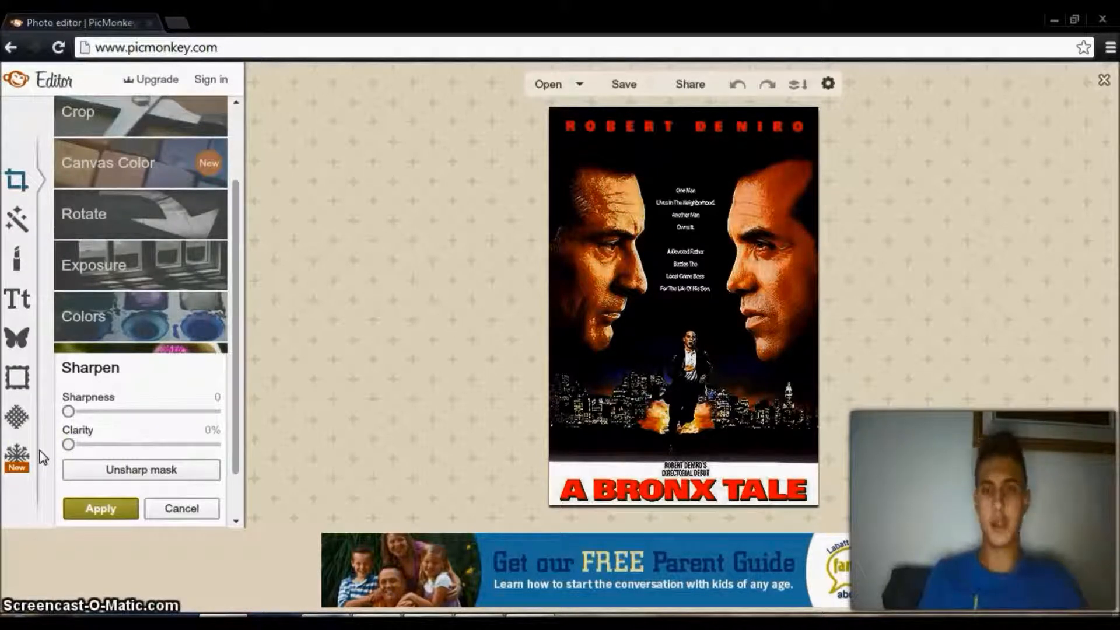
pyautogui.click(66, 443)
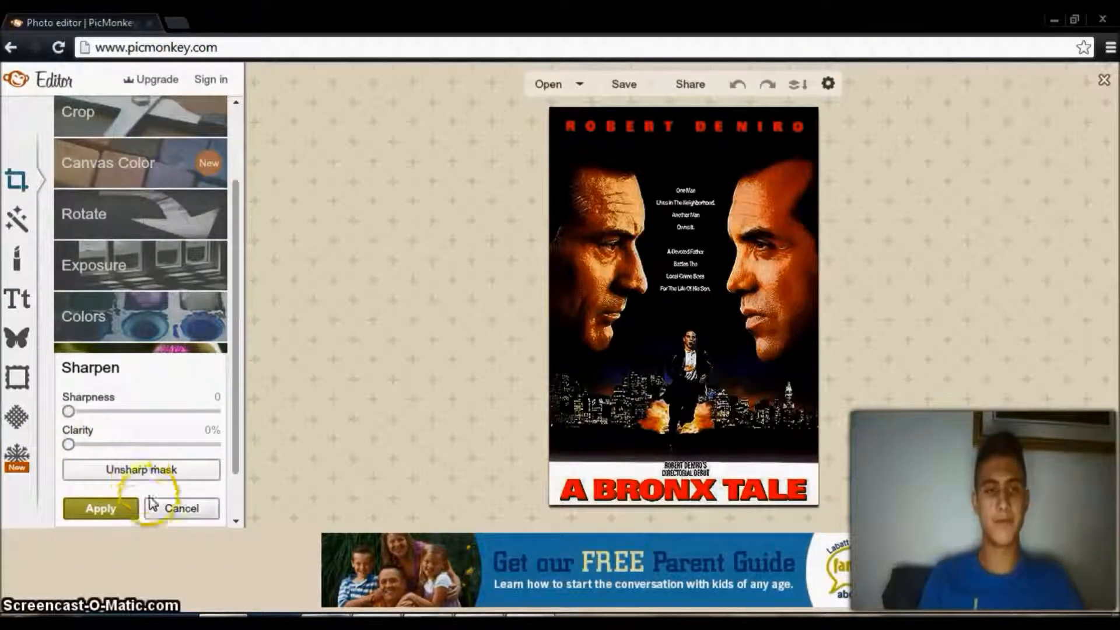
pyautogui.click(120, 514)
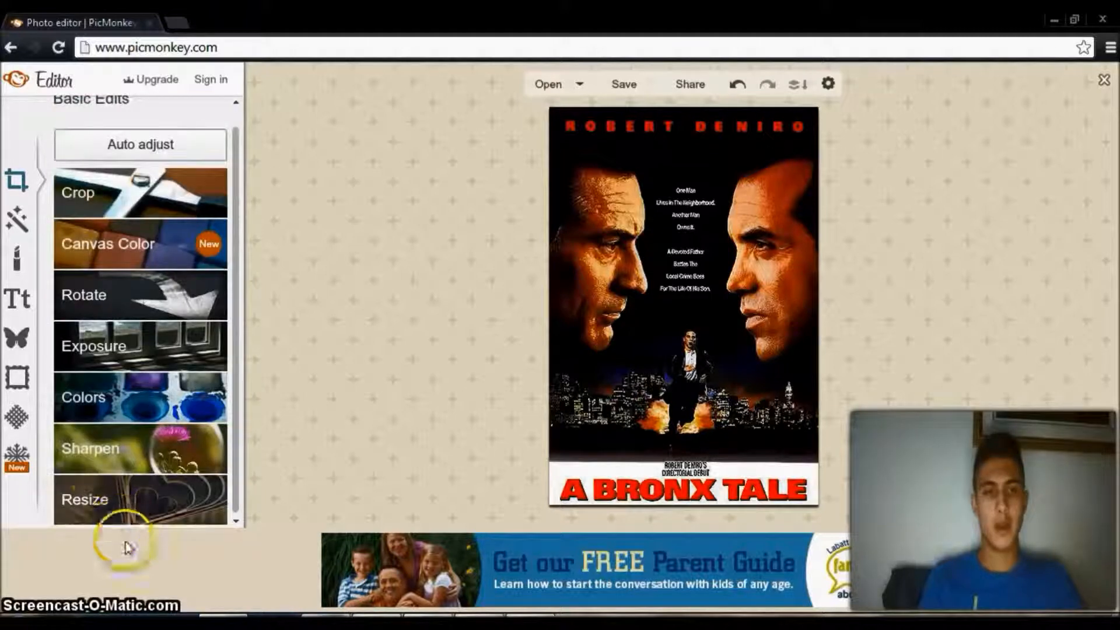
# Switch the poster's Resize settings to percentages and set the size to 90 percent with proportions kept.
pyautogui.click(117, 496)
pyautogui.click(87, 421)
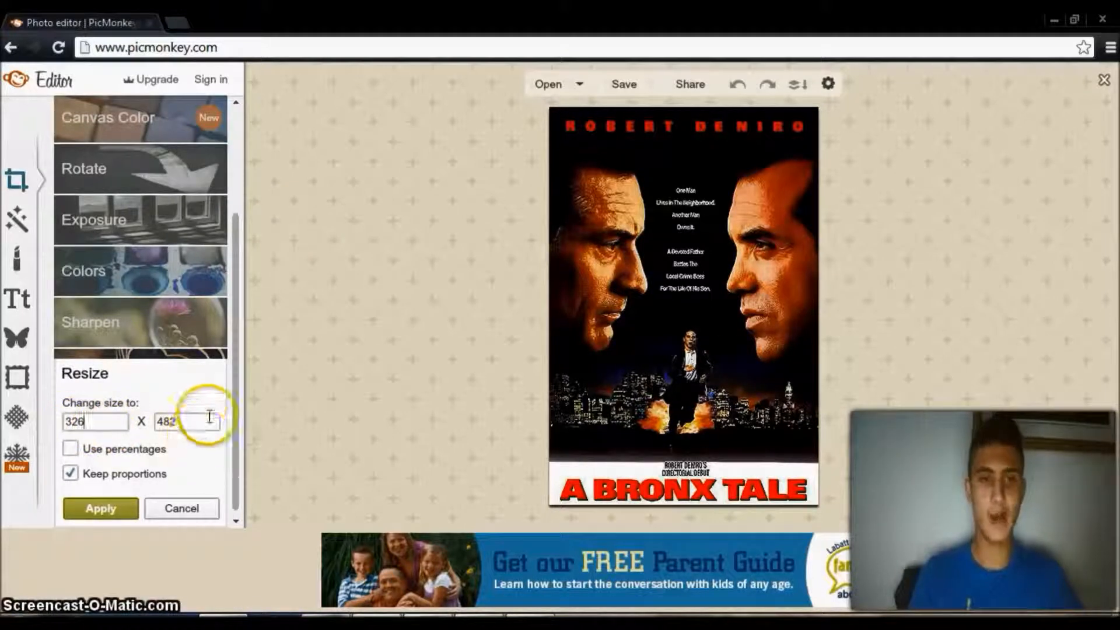
pyautogui.click(70, 448)
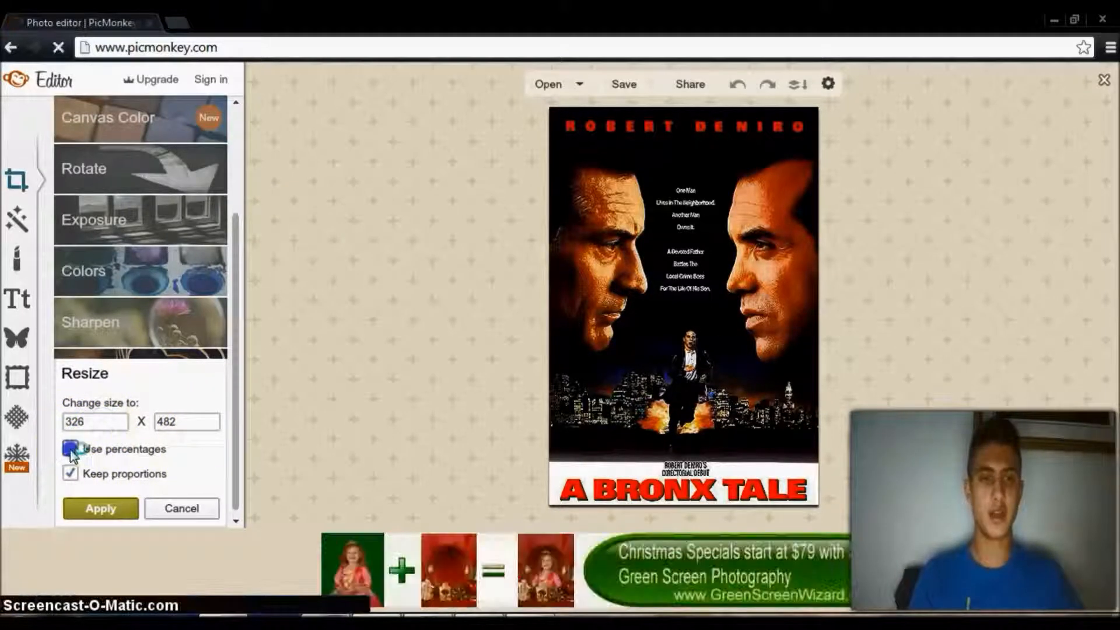
pyautogui.click(101, 424)
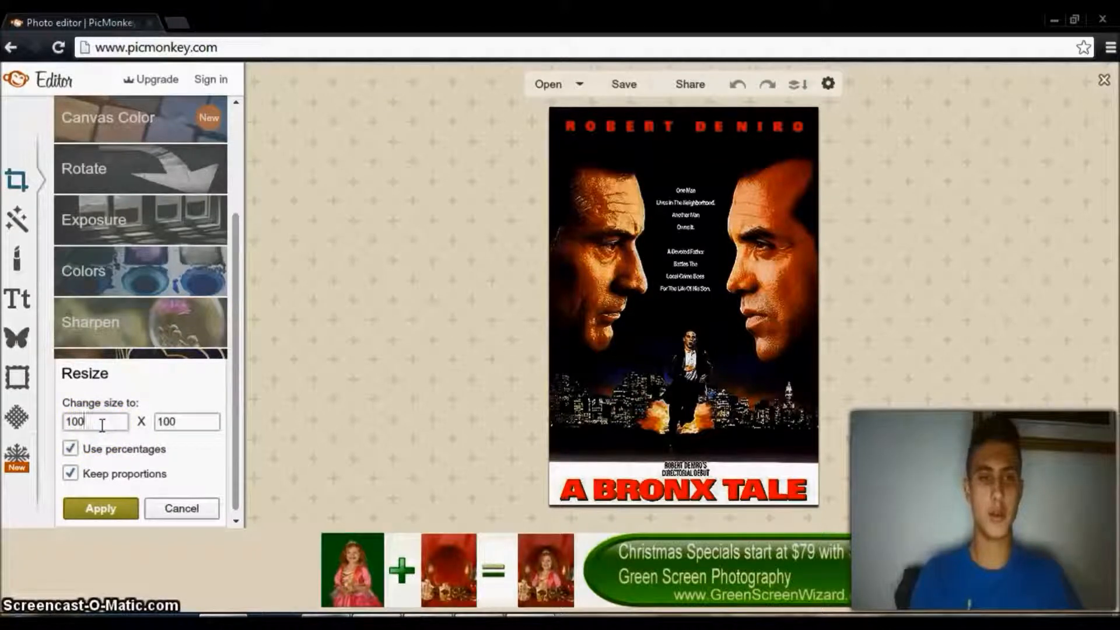
pyautogui.press('BackSpace')
pyautogui.press('BackSpace')
# Try resizing the poster proportionally to 17 and 18 percent.
pyautogui.press('BackSpace')
pyautogui.write('90')
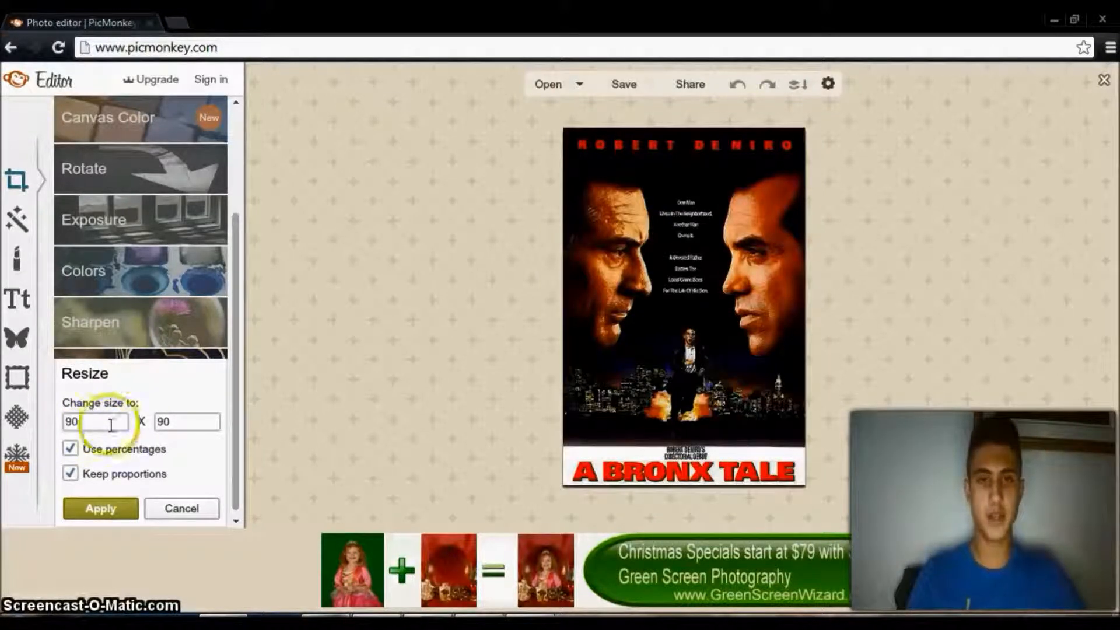
pyautogui.click(189, 416)
pyautogui.press('BackSpace')
pyautogui.press('BackSpace')
pyautogui.write('1')
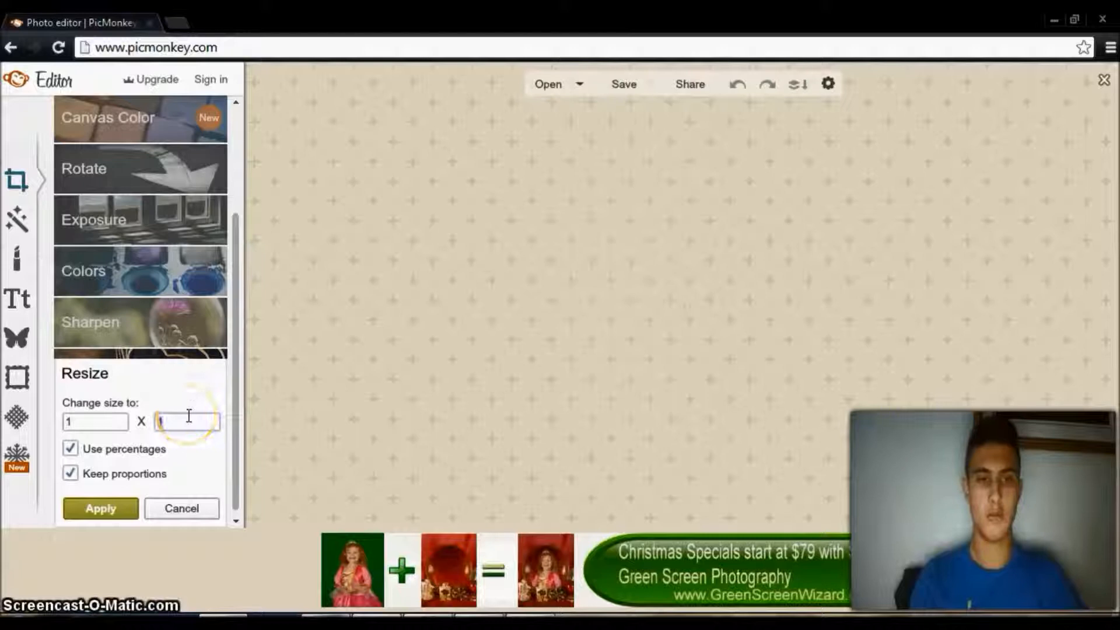
pyautogui.write('7')
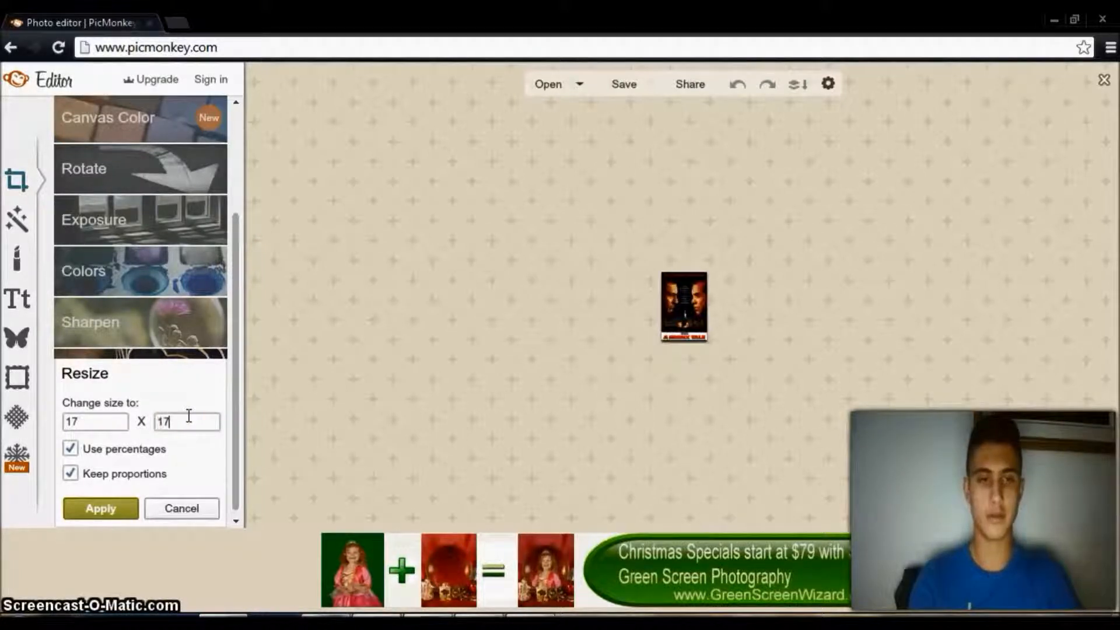
pyautogui.press('BackSpace')
pyautogui.write('8')
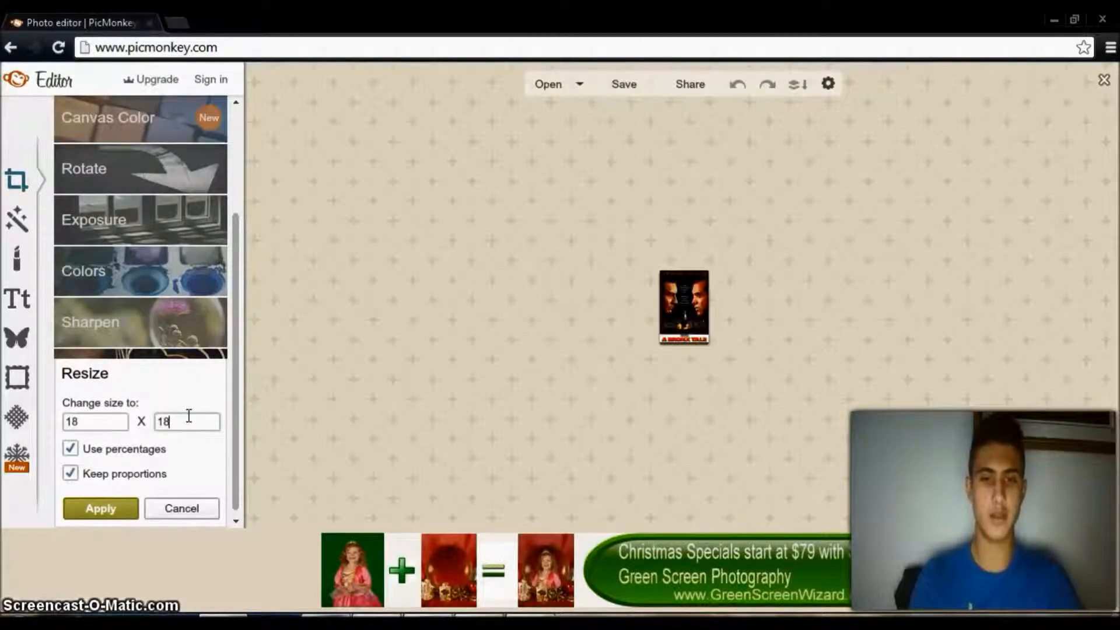
# Try the poster at 56 and 60 percent, and restore its size to 100 percent.
pyautogui.press('BackSpace')
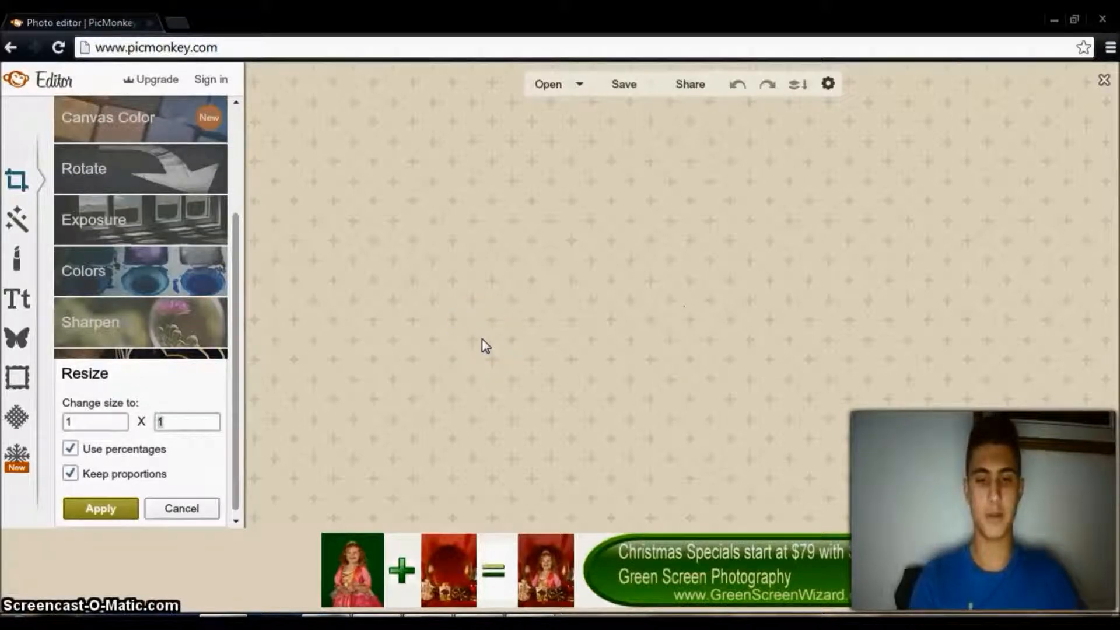
pyautogui.write('56')
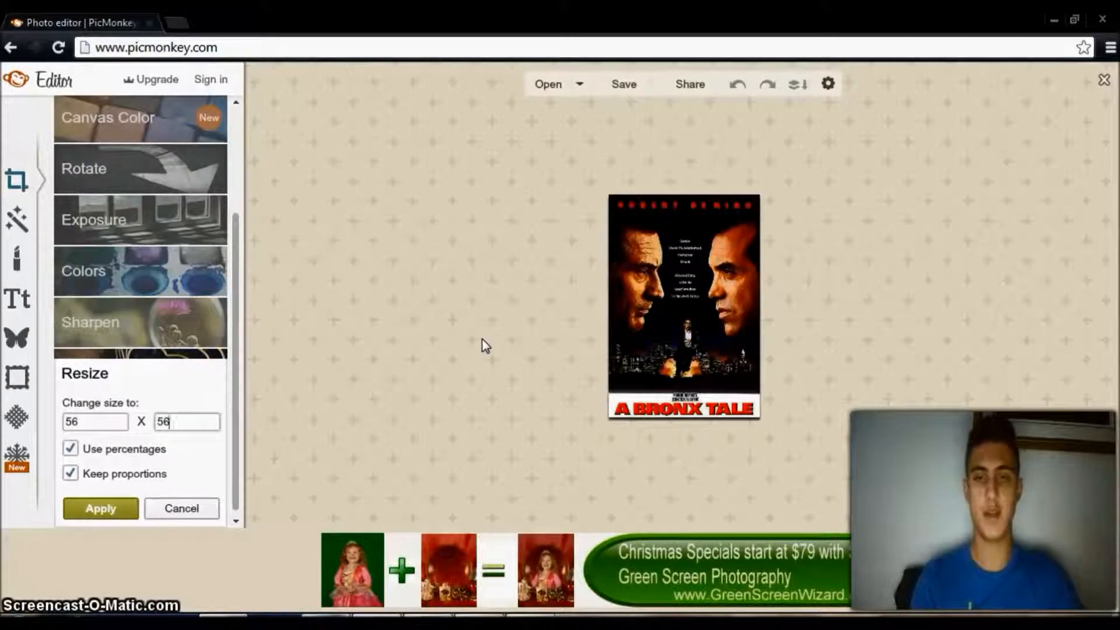
pyautogui.press('BackSpace')
pyautogui.write('60')
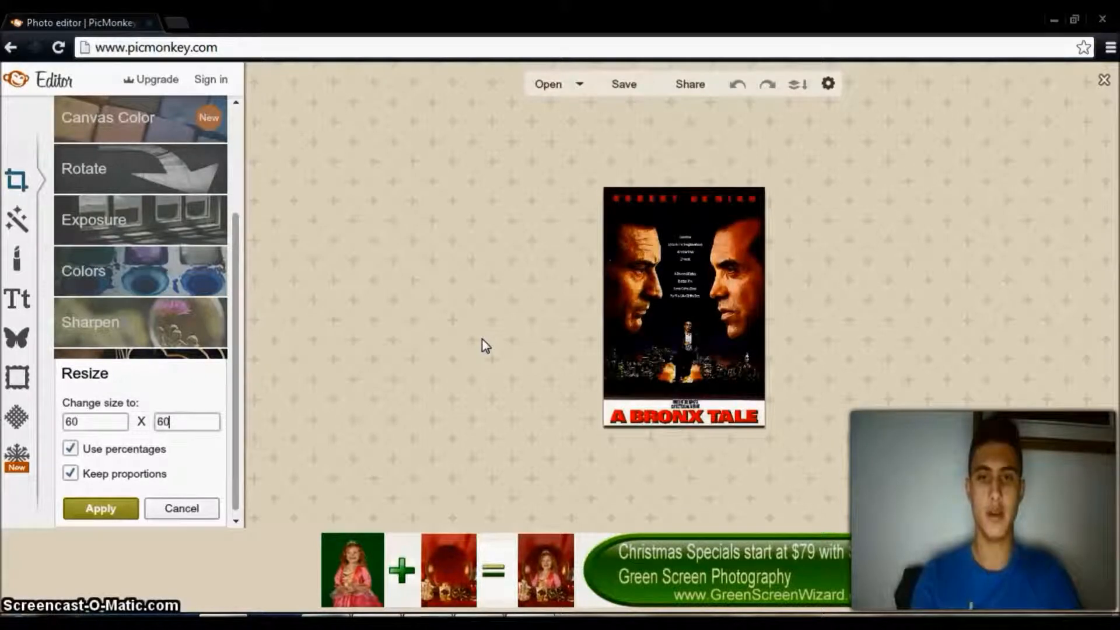
pyautogui.press('BackSpace')
pyautogui.press('BackSpace')
pyautogui.write('100')
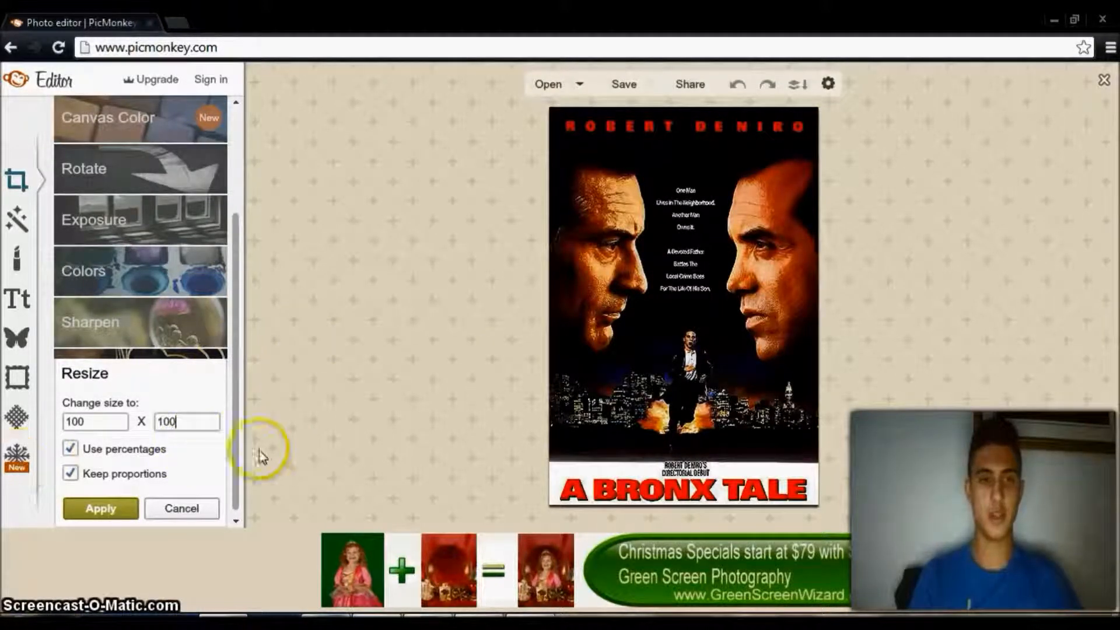
# Turn off percentages, keep proportions enabled, and apply the poster's resize at 326 x 482.
pyautogui.click(70, 448)
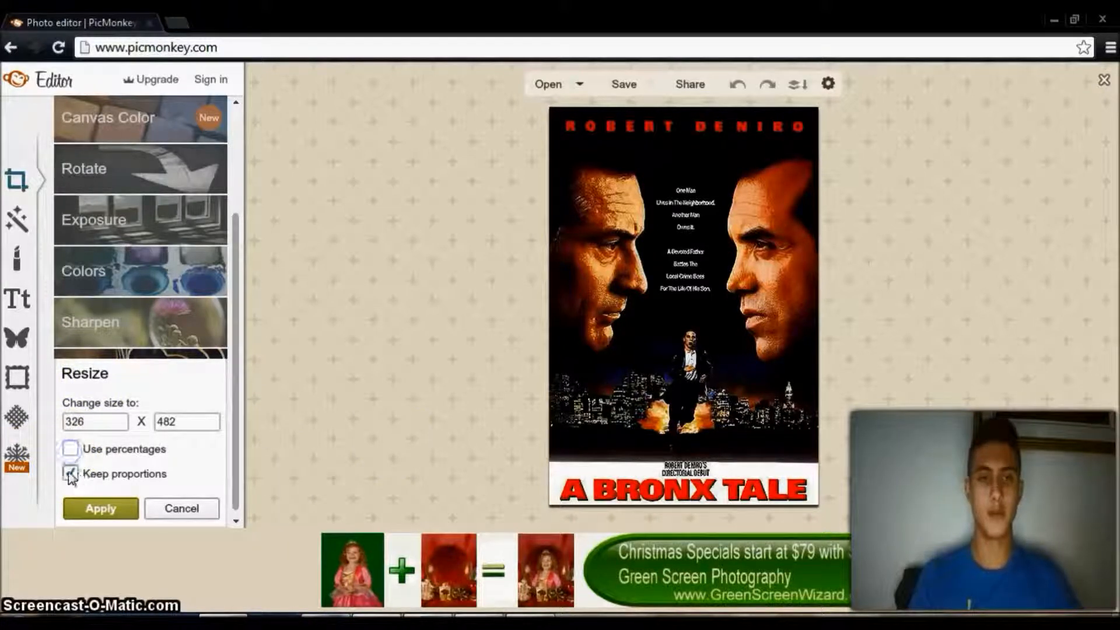
pyautogui.click(71, 448)
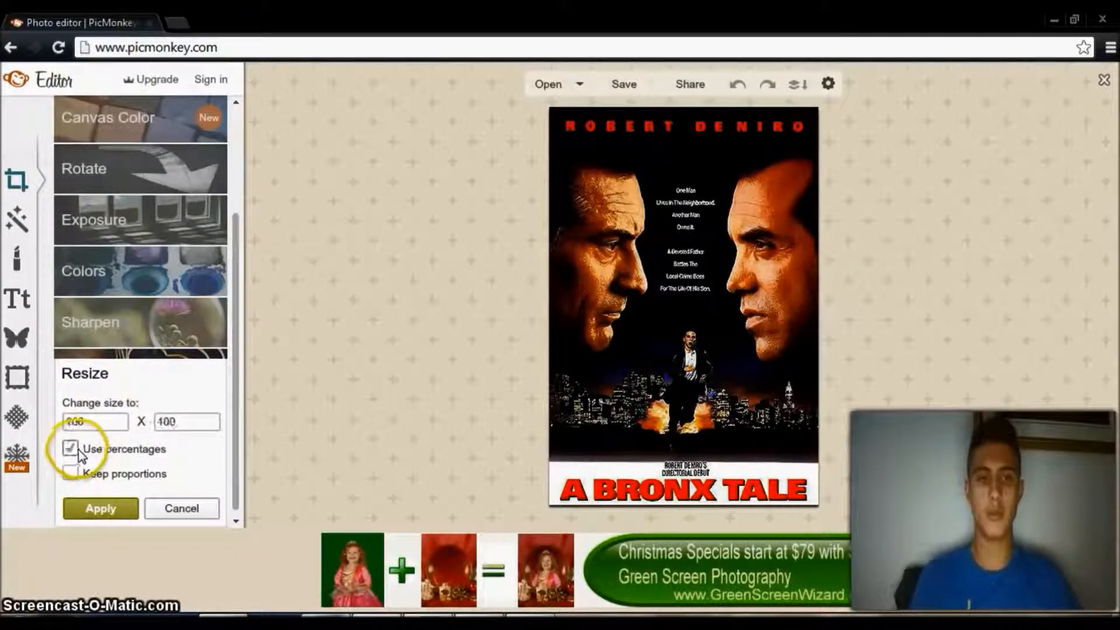
pyautogui.click(70, 449)
pyautogui.click(70, 474)
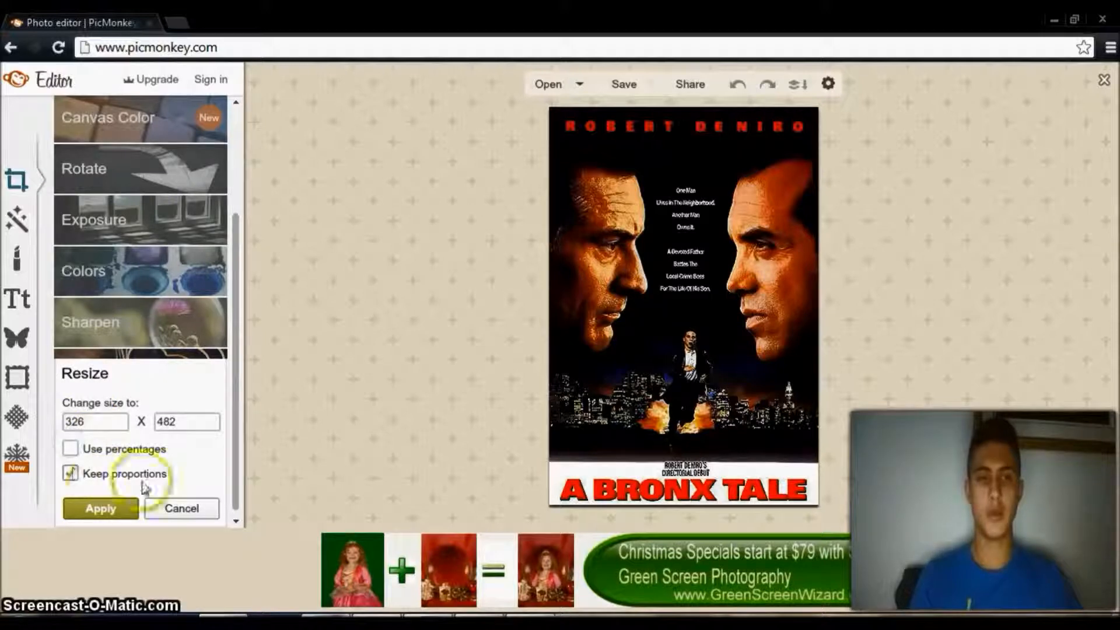
pyautogui.click(131, 508)
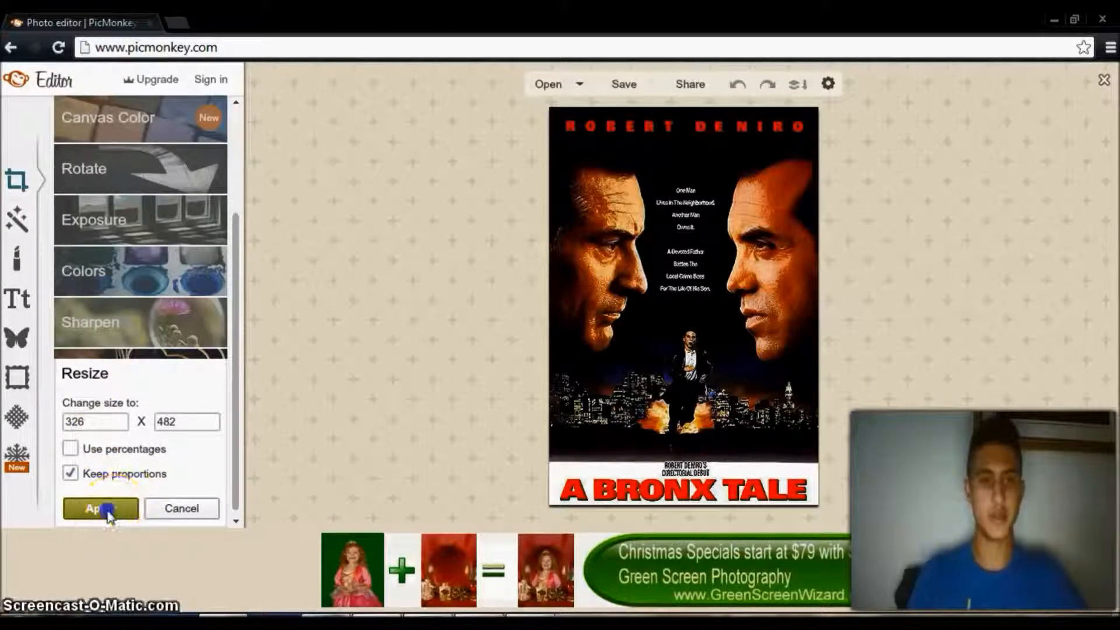
# Open the Effects collection and browse its categories, returning to Tried and True.
pyautogui.click(20, 220)
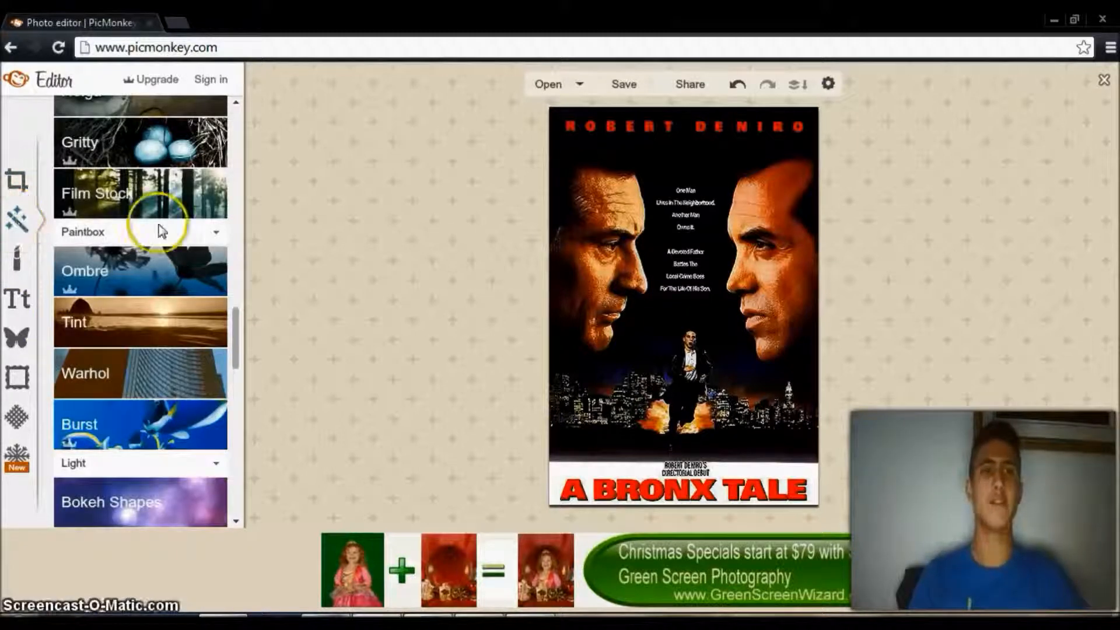
pyautogui.moveTo(239, 318)
pyautogui.mouseDown()
pyautogui.moveTo(237, 429)
pyautogui.moveTo(235, 105)
pyautogui.mouseUp()
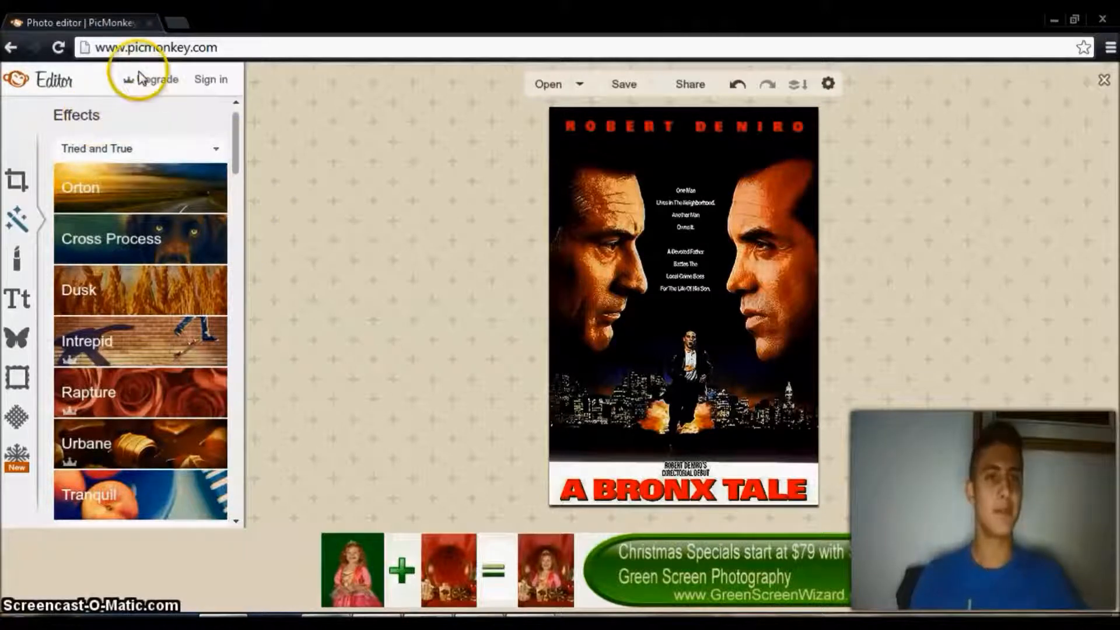
# Browse the effects collection down to the Area category and return to Tried and True.
pyautogui.moveTo(238, 125)
pyautogui.mouseDown()
pyautogui.moveTo(232, 180)
pyautogui.moveTo(234, 138)
pyautogui.mouseUp()
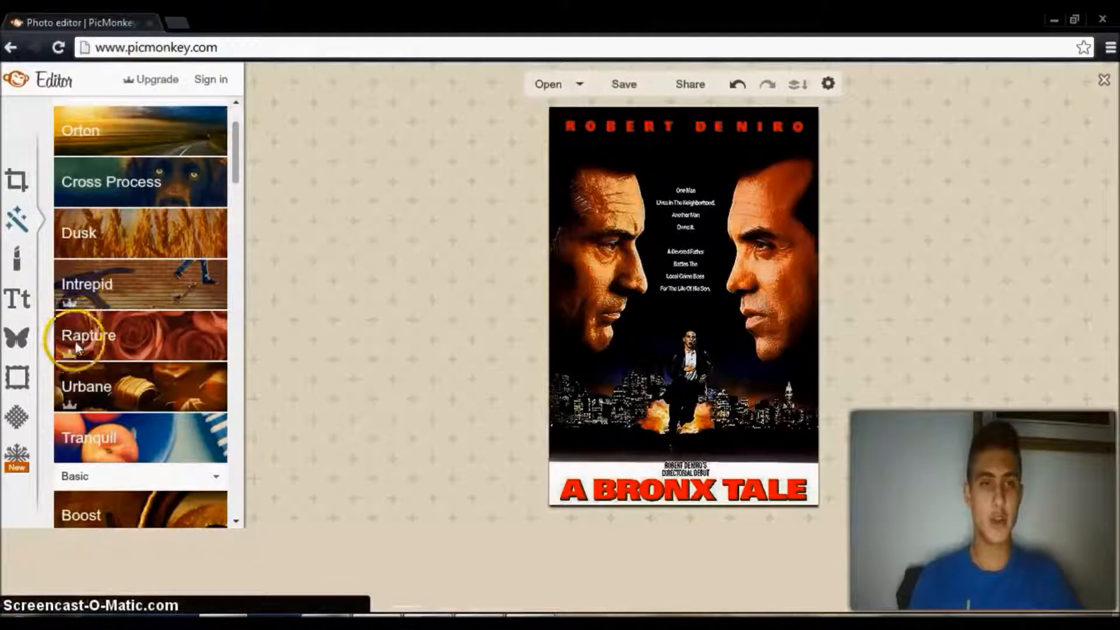
pyautogui.moveTo(237, 170); pyautogui.dragTo(231, 315)
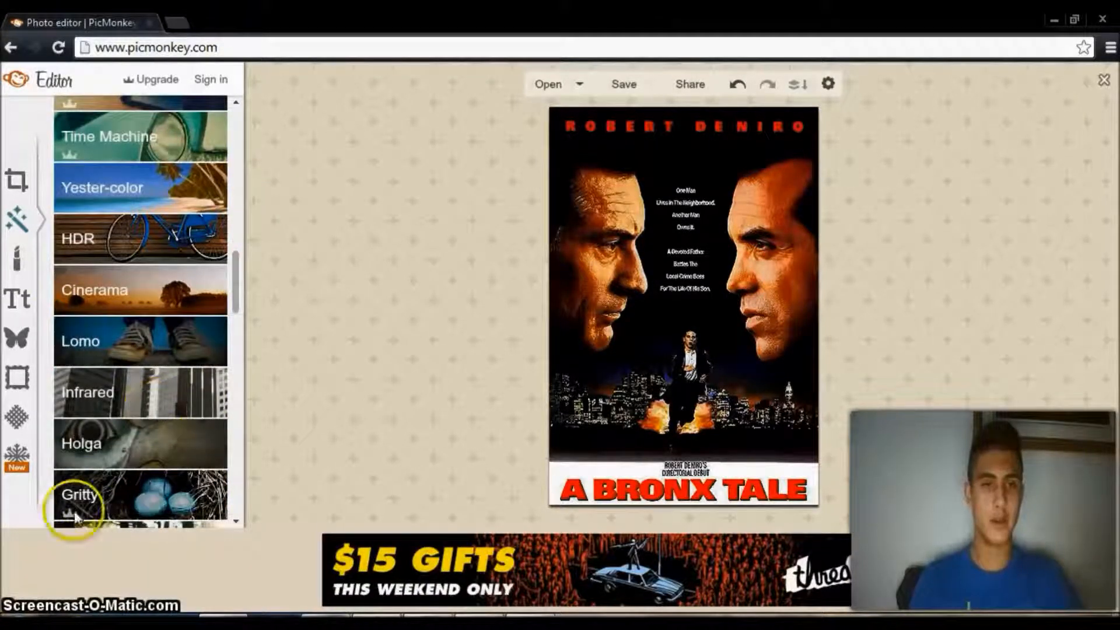
pyautogui.moveTo(235, 304); pyautogui.dragTo(233, 417)
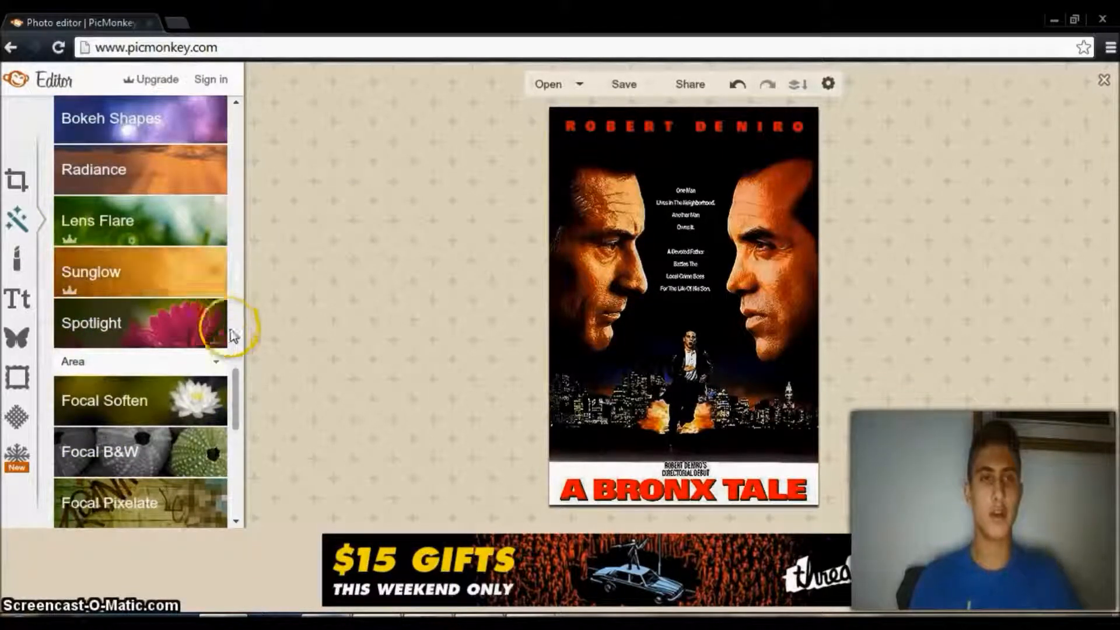
pyautogui.moveTo(239, 378); pyautogui.dragTo(233, 109)
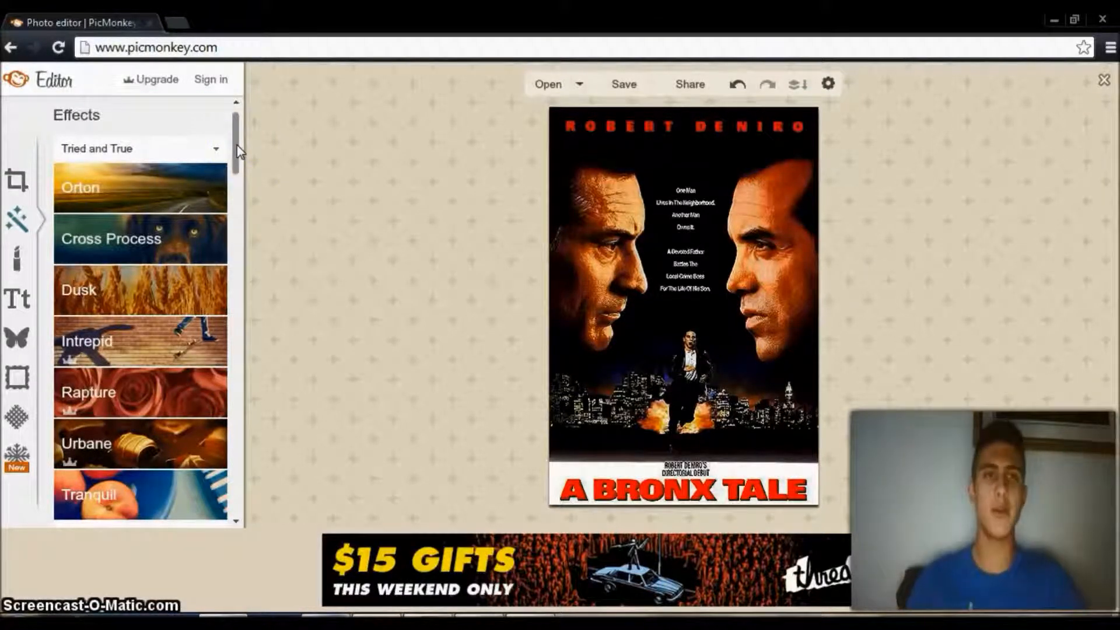
# Open the Orton effect for the poster and try raising its fade to 49 percent.
pyautogui.moveTo(238, 153); pyautogui.dragTo(237, 159)
pyautogui.click(175, 143)
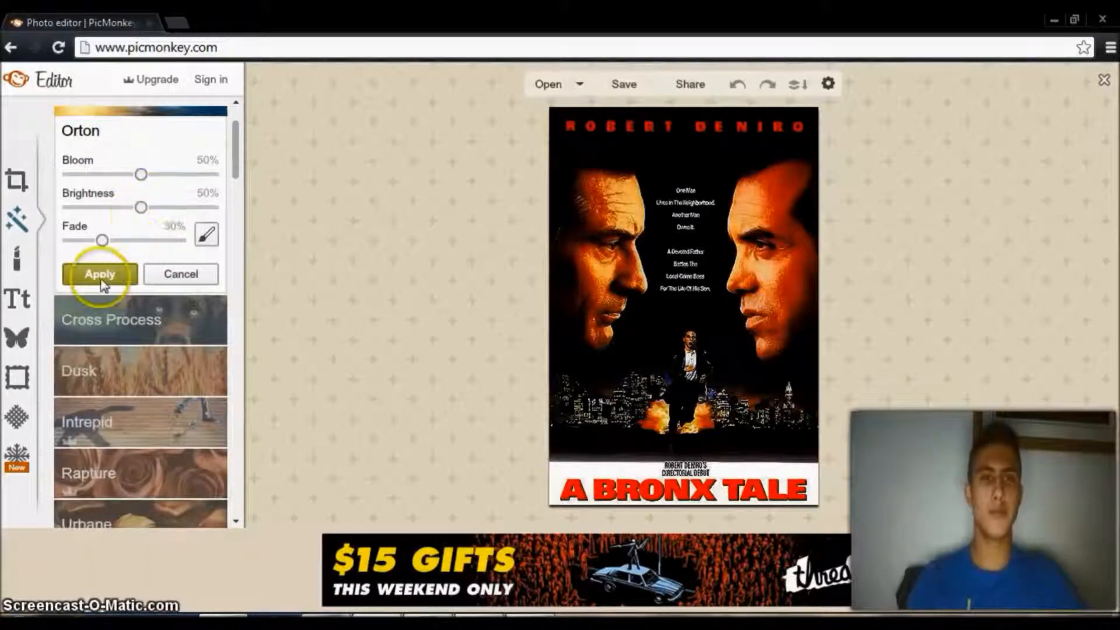
pyautogui.click(104, 240)
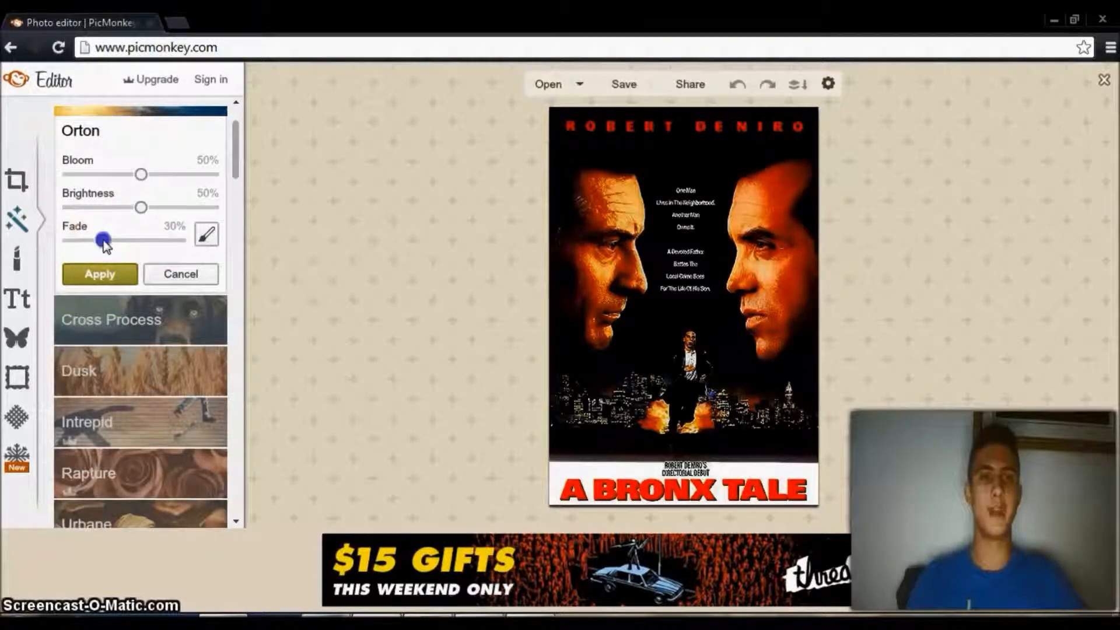
pyautogui.moveTo(108, 243); pyautogui.dragTo(150, 242)
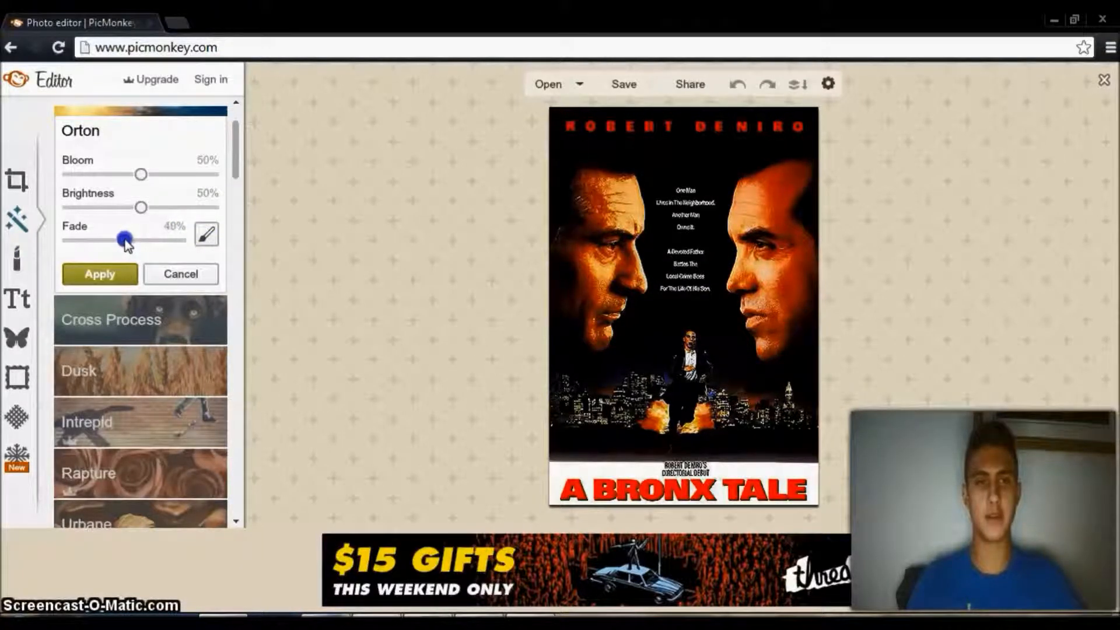
pyautogui.click(380, 315)
pyautogui.click(123, 240)
# Try the Orton fade at 97 and 43 percent, and lower it to 0 percent.
pyautogui.moveTo(124, 243); pyautogui.dragTo(267, 255)
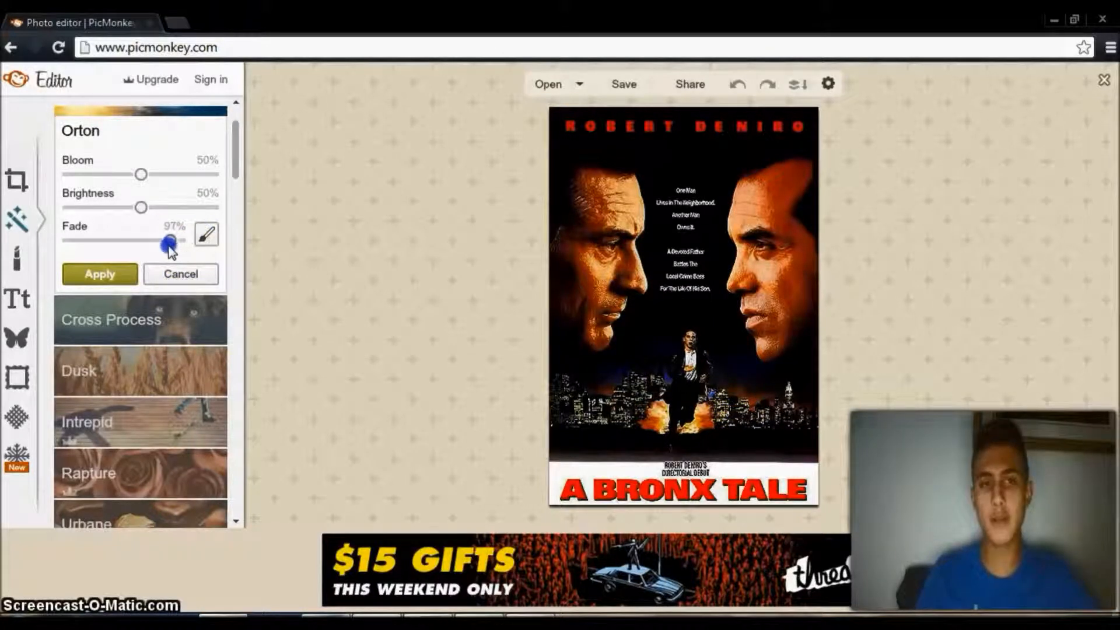
pyautogui.moveTo(150, 248); pyautogui.dragTo(123, 249)
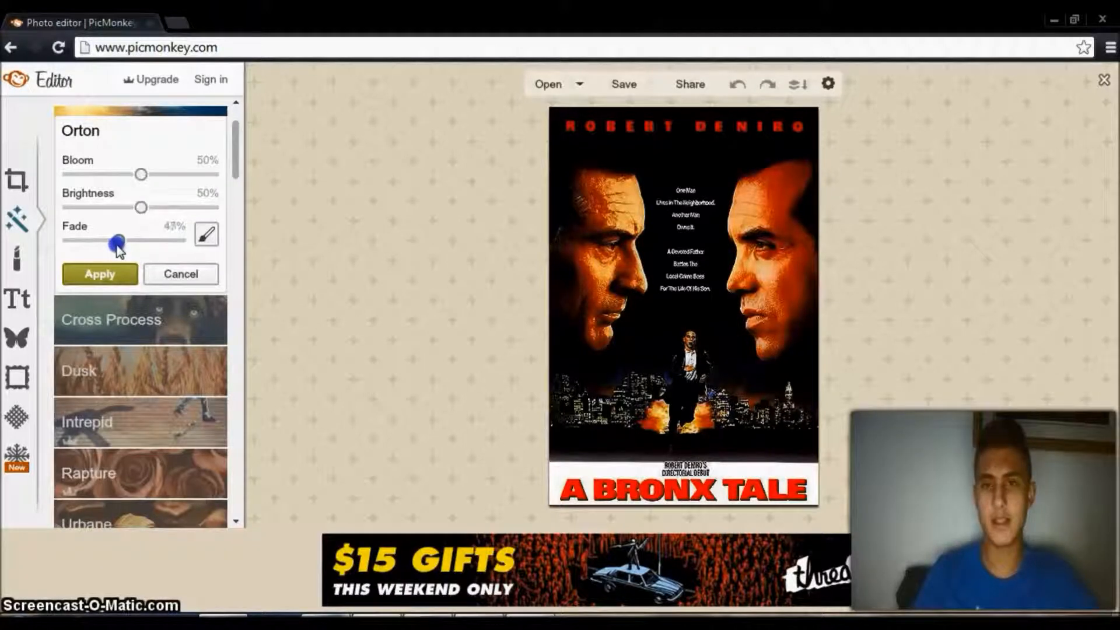
pyautogui.moveTo(93, 248); pyautogui.dragTo(36, 253)
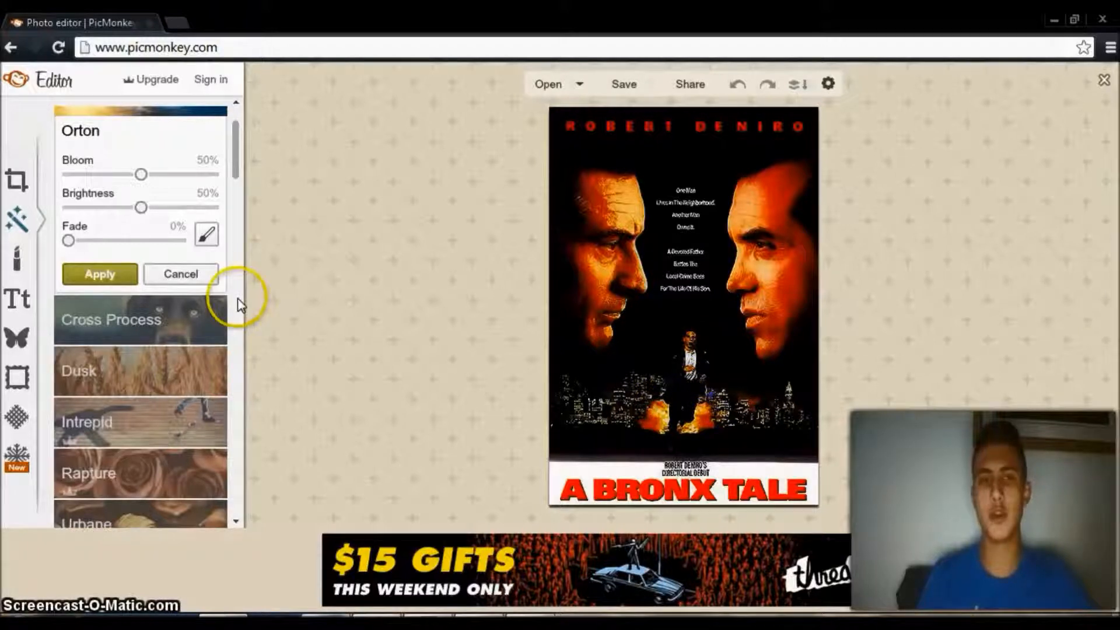
# Set the Orton effect's fade to 10 percent and its brightness to 55 percent.
pyautogui.click(70, 239)
pyautogui.moveTo(85, 239); pyautogui.dragTo(88, 240)
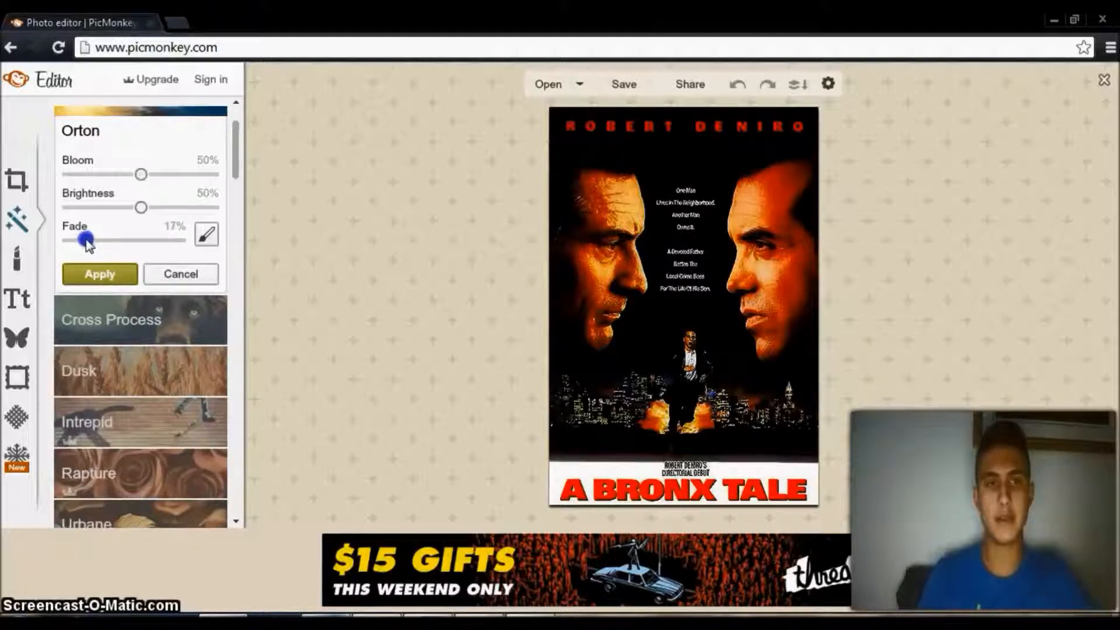
pyautogui.moveTo(85, 241); pyautogui.dragTo(79, 243)
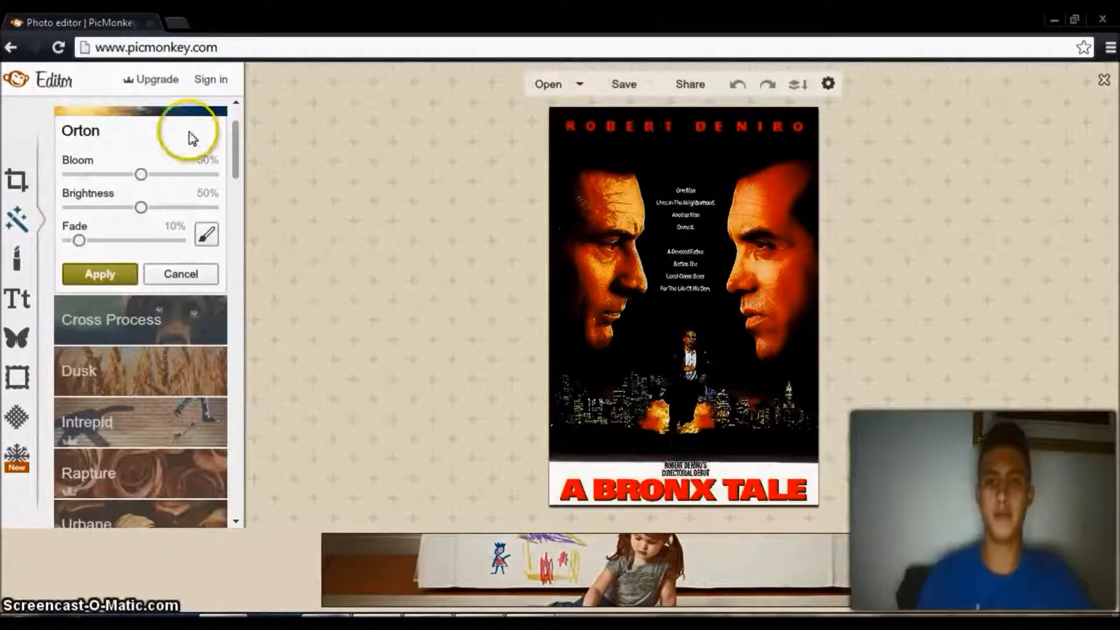
pyautogui.moveTo(140, 207)
pyautogui.mouseDown()
pyautogui.moveTo(237, 205)
pyautogui.moveTo(24, 231)
pyautogui.moveTo(155, 213)
pyautogui.moveTo(207, 220)
pyautogui.moveTo(158, 219)
pyautogui.mouseUp()
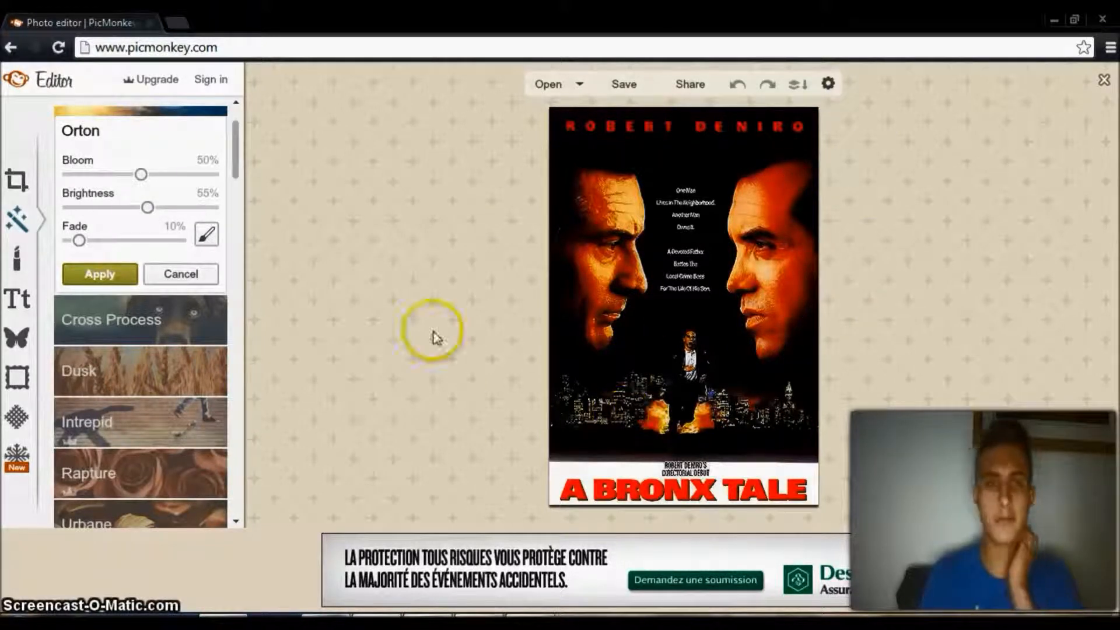
# Try the Orton bloom at 15, 61, 0 and 50 percent, and cancel the effect.
pyautogui.moveTo(141, 175); pyautogui.dragTo(42, 182)
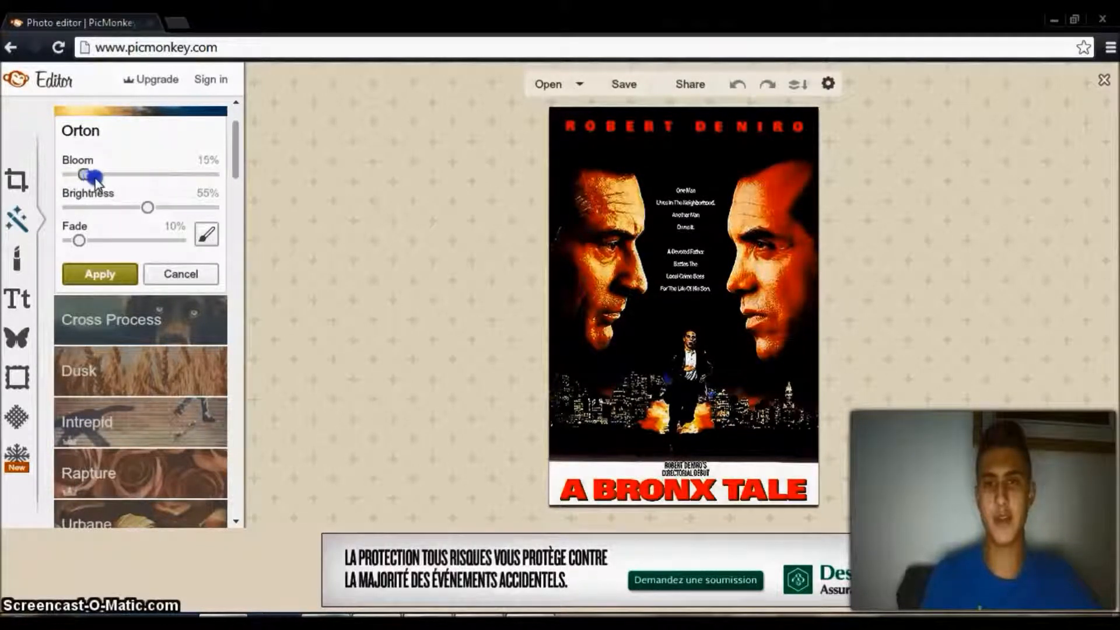
pyautogui.moveTo(111, 179); pyautogui.dragTo(148, 182)
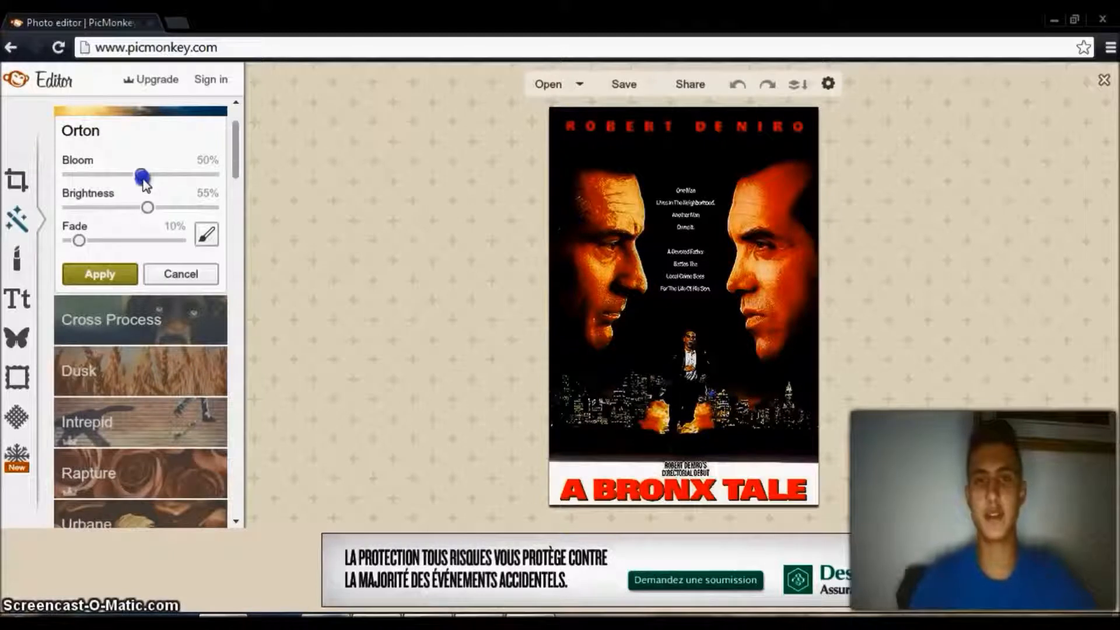
pyautogui.moveTo(155, 182); pyautogui.dragTo(215, 176)
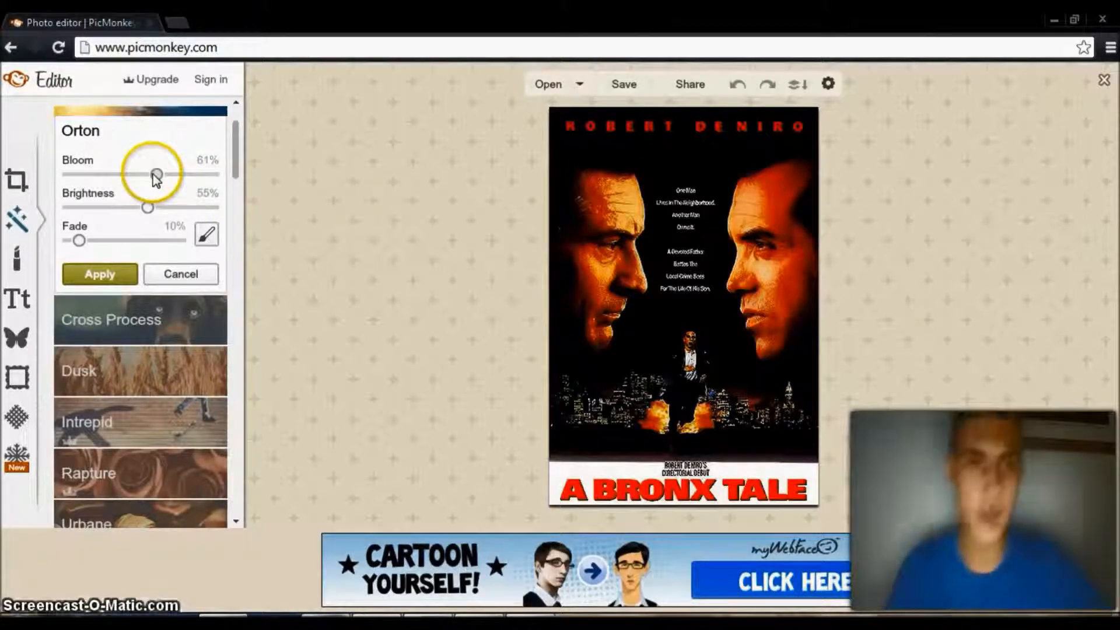
pyautogui.moveTo(157, 175); pyautogui.dragTo(69, 175)
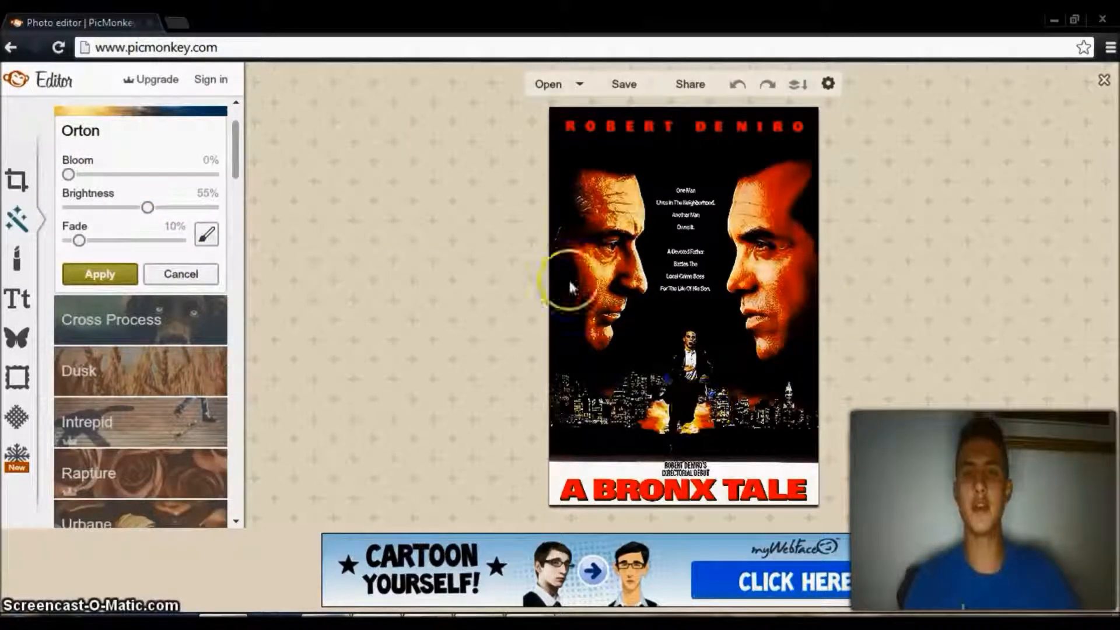
pyautogui.moveTo(70, 177); pyautogui.dragTo(139, 177)
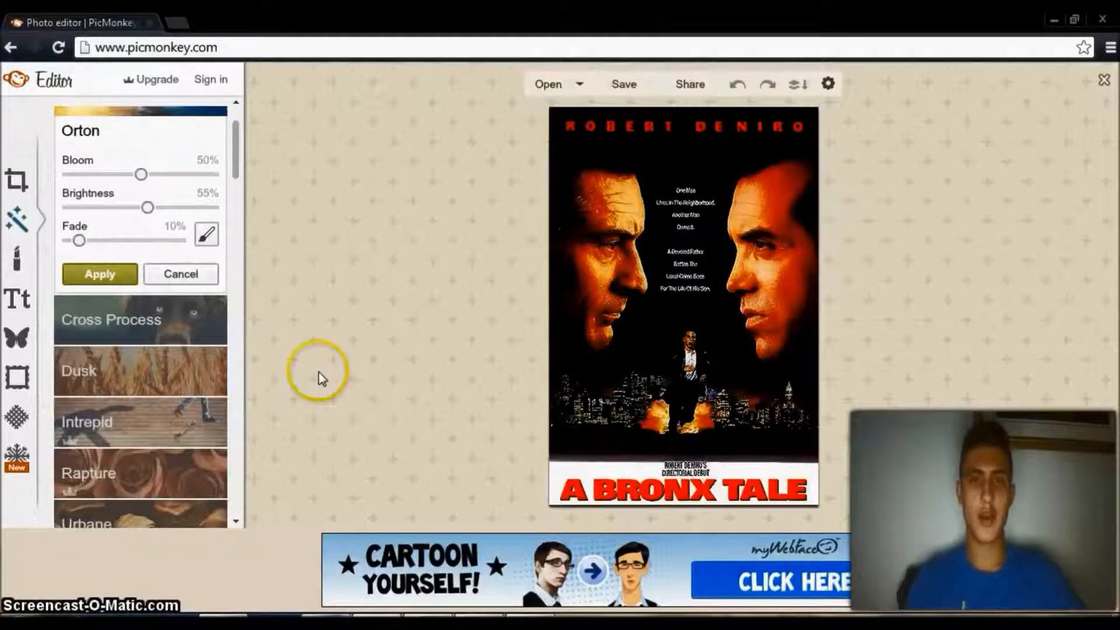
pyautogui.click(178, 274)
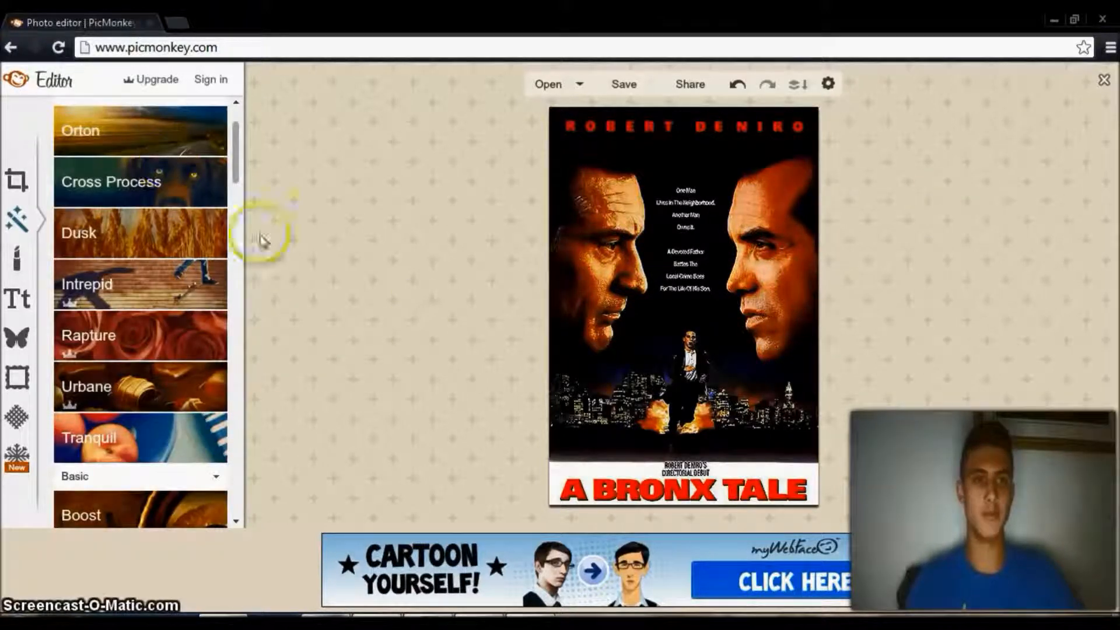
# Look through the remaining effects, and open the Touch Up collection to browse its skin, mouth and eye tools.
pyautogui.moveTo(237, 163)
pyautogui.mouseDown()
pyautogui.moveTo(216, 400)
pyautogui.moveTo(228, 403)
pyautogui.moveTo(236, 379)
pyautogui.mouseUp()
pyautogui.moveTo(237, 264); pyautogui.dragTo(242, 180)
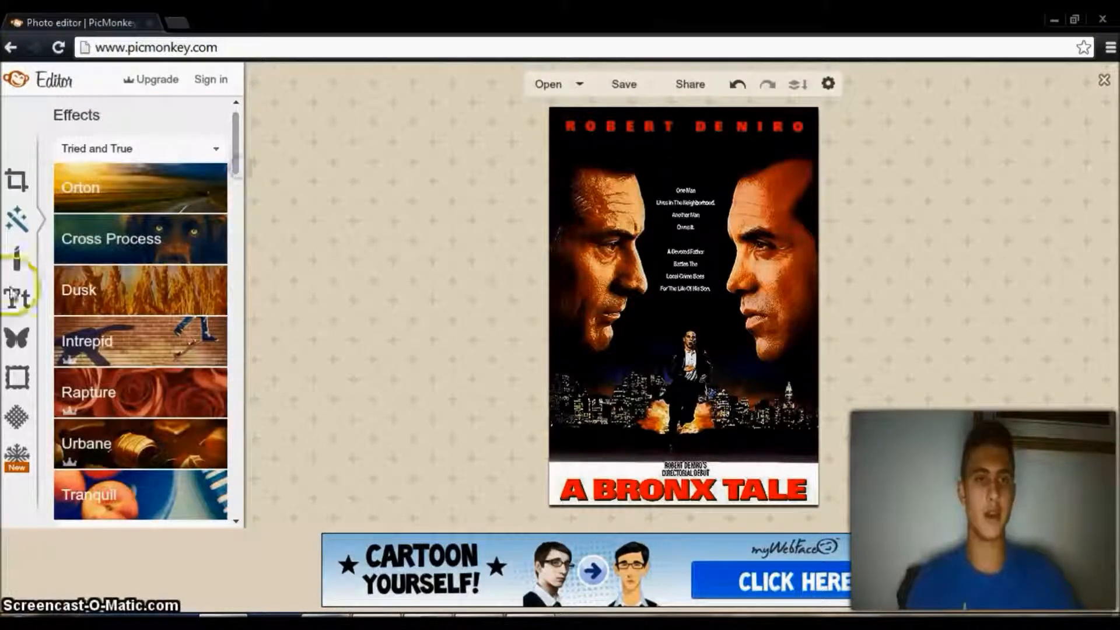
pyautogui.click(21, 259)
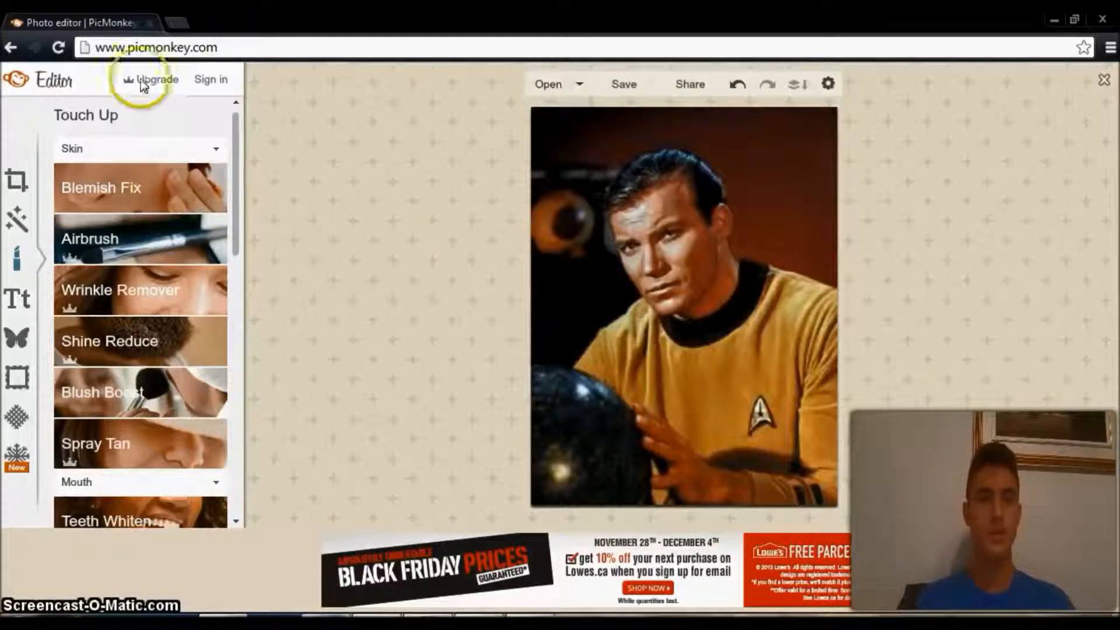
pyautogui.moveTo(236, 150)
pyautogui.mouseDown()
pyautogui.moveTo(233, 423)
pyautogui.moveTo(238, 142)
pyautogui.moveTo(240, 217)
pyautogui.mouseUp()
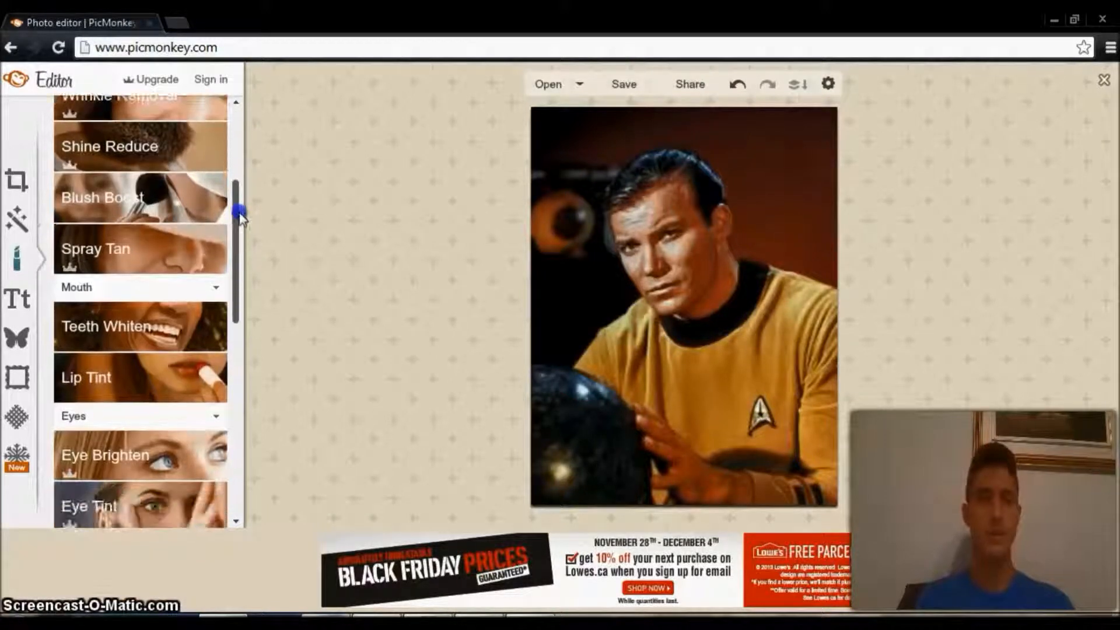
# Try Spray Tan with a brush size of 25, painting over the man's forehead, face and neck.
pyautogui.click(121, 245)
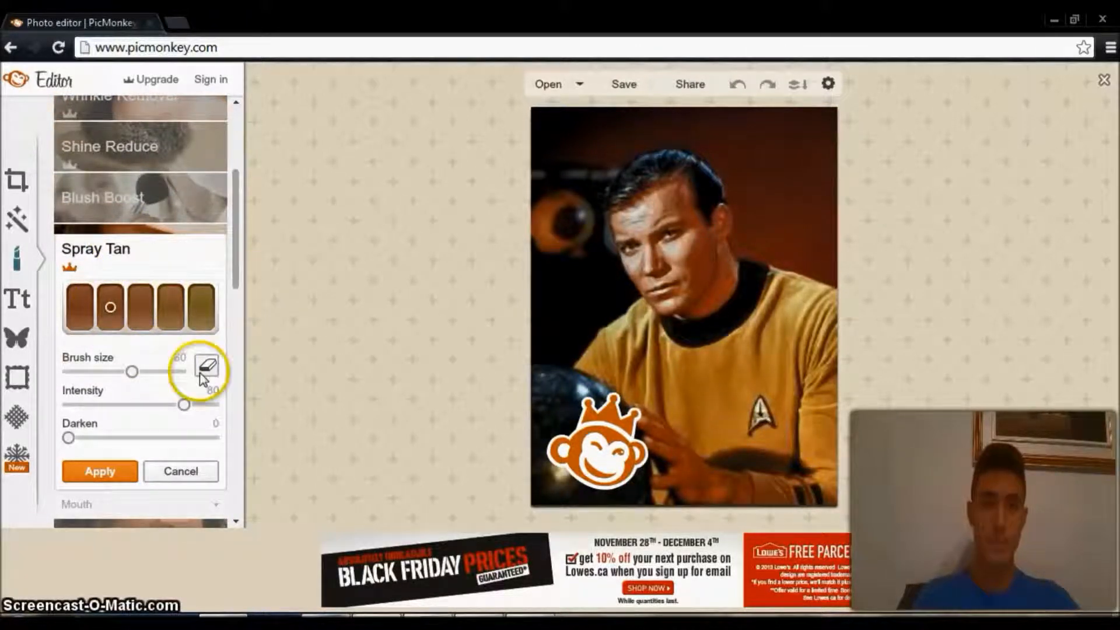
pyautogui.moveTo(132, 372); pyautogui.dragTo(106, 373)
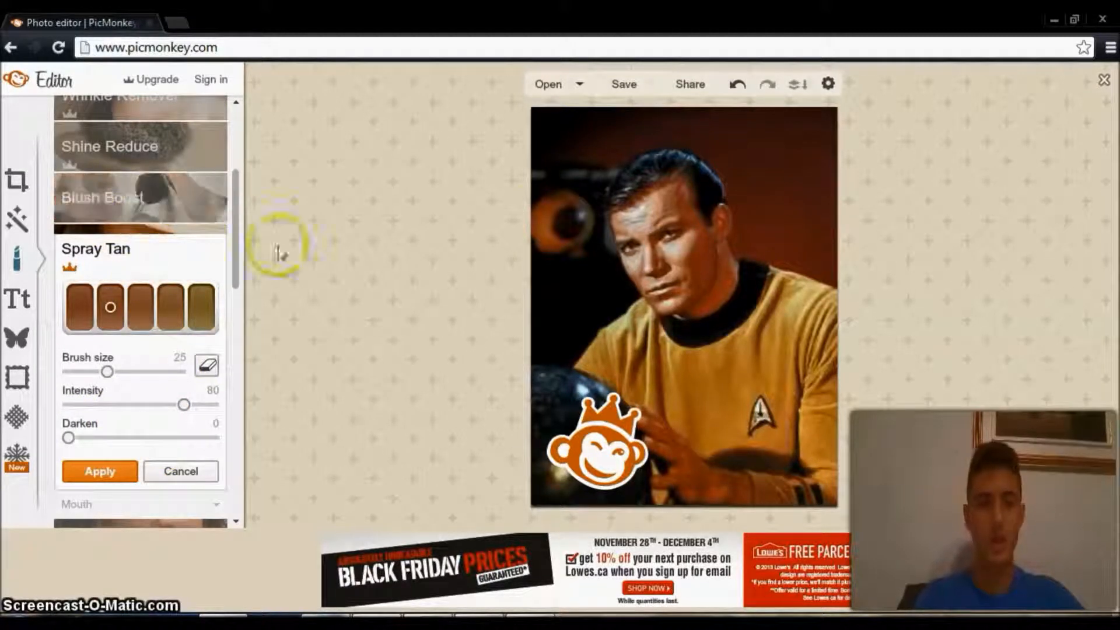
pyautogui.click(678, 189)
pyautogui.moveTo(683, 193); pyautogui.dragTo(688, 206)
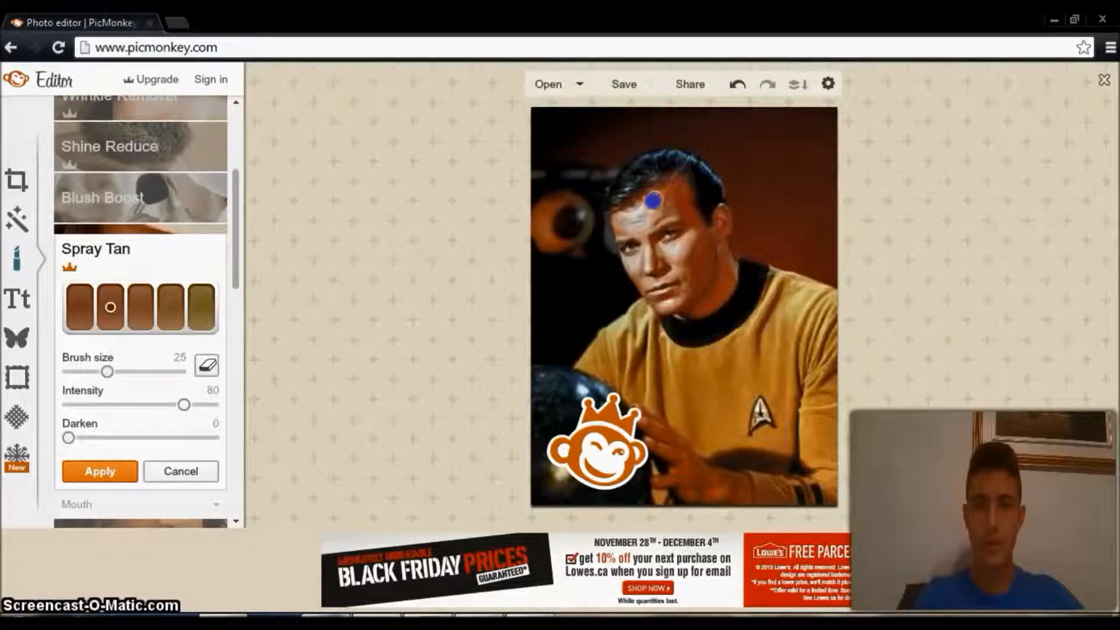
pyautogui.moveTo(654, 213); pyautogui.dragTo(665, 201)
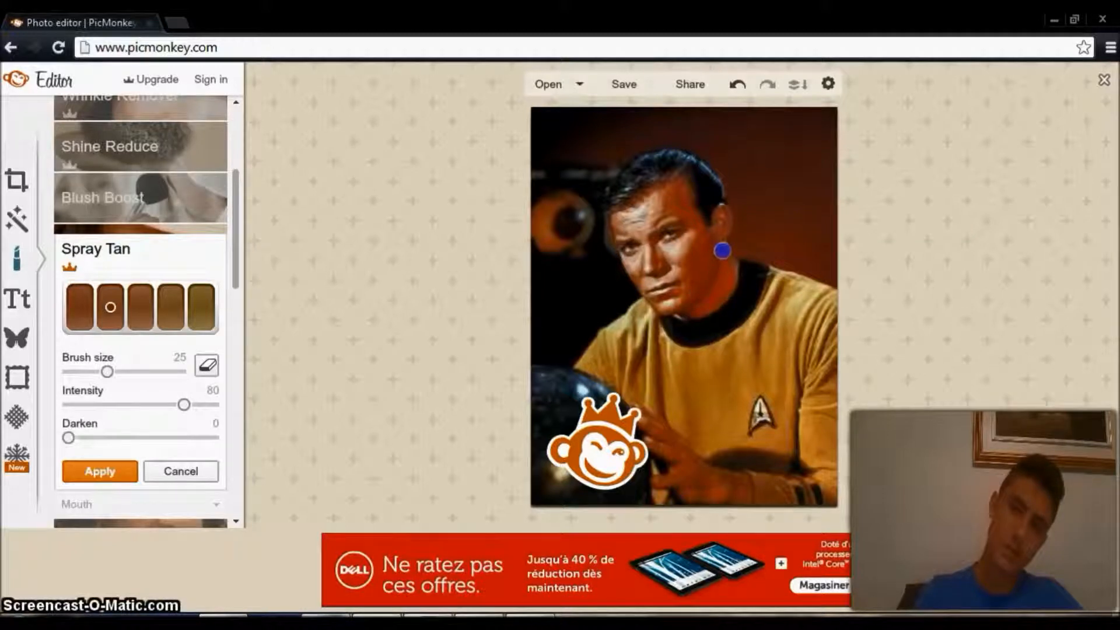
pyautogui.moveTo(737, 270); pyautogui.dragTo(714, 306)
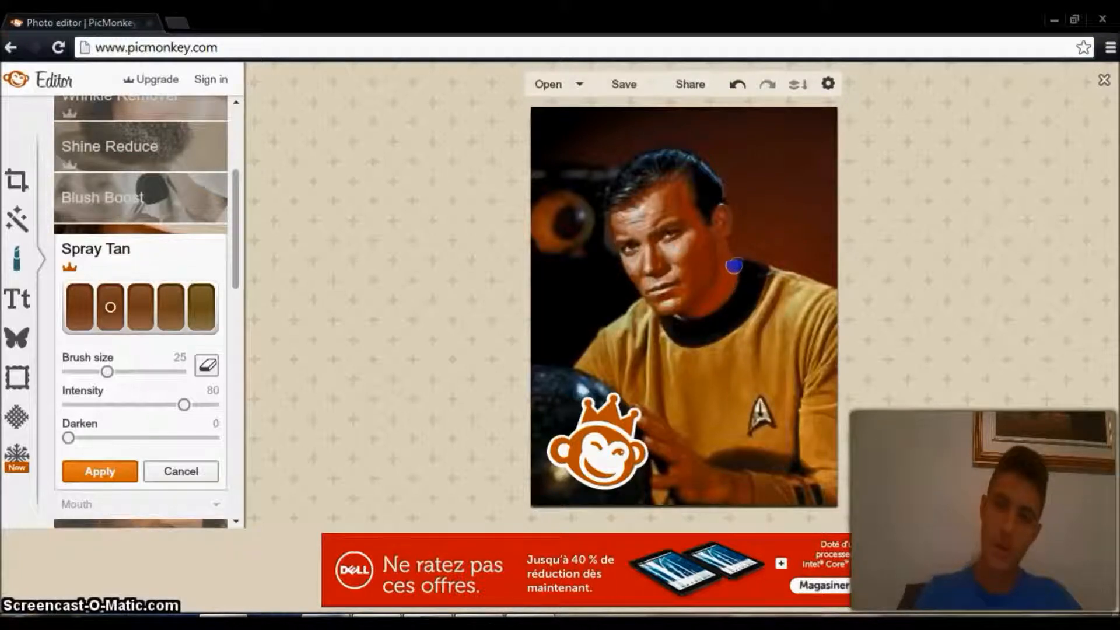
pyautogui.moveTo(739, 268); pyautogui.dragTo(736, 271)
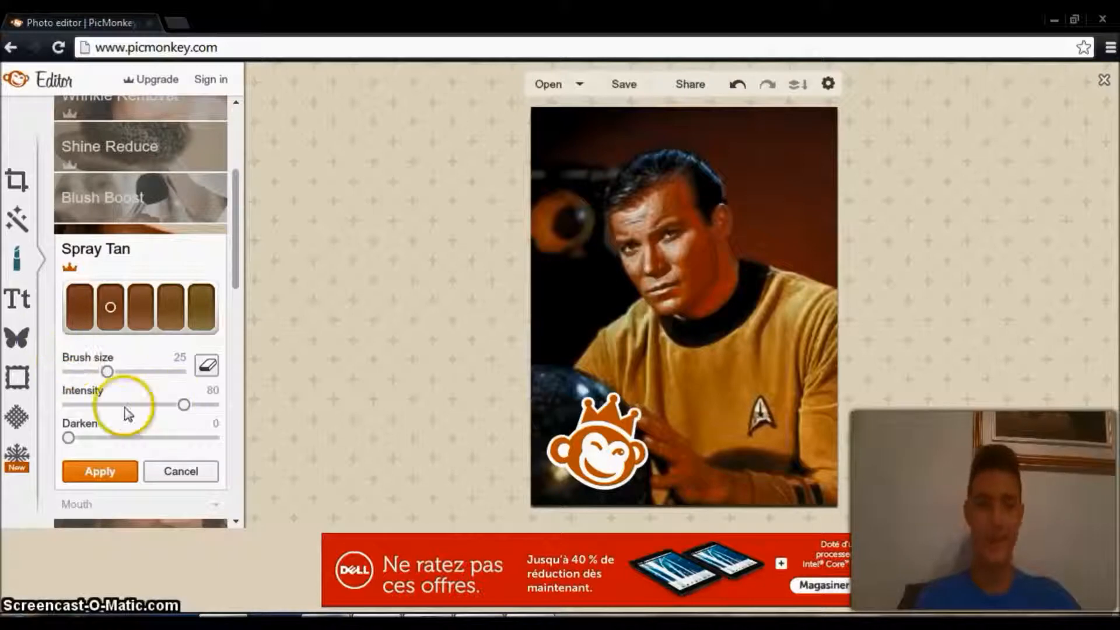
# Try to apply the spray tan, dismiss the Royale upgrade offer, and cancel the touch-up.
pyautogui.click(116, 474)
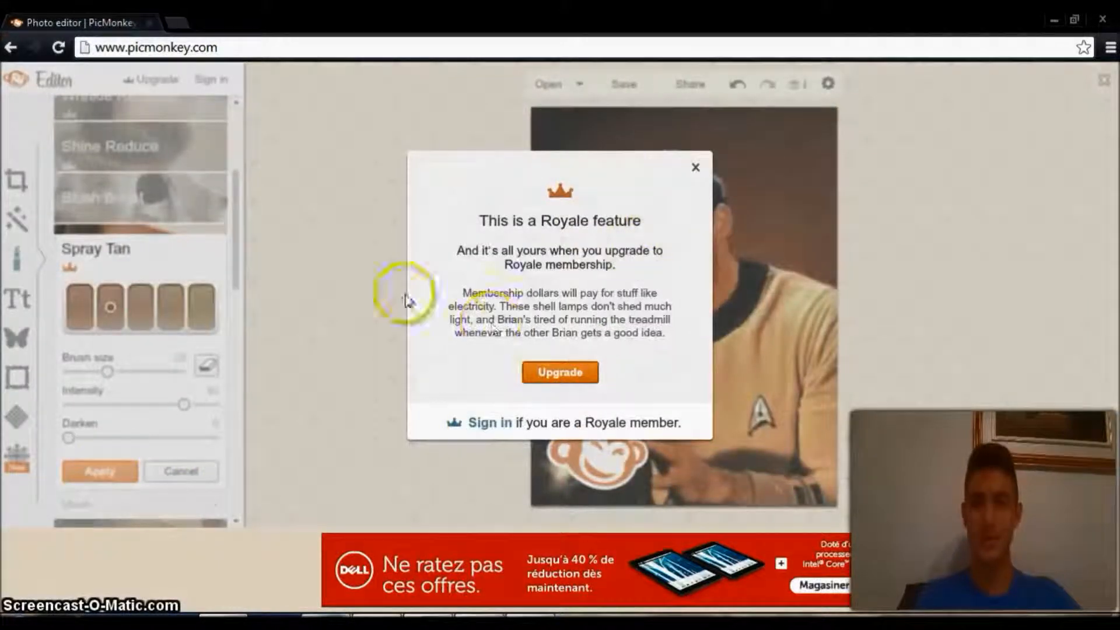
pyautogui.click(698, 169)
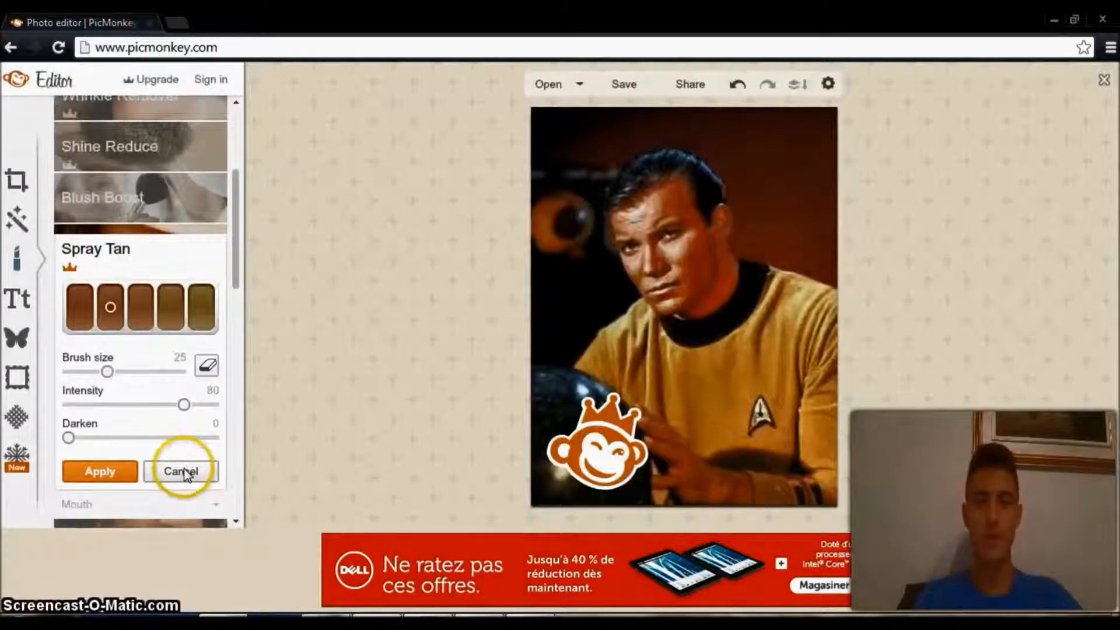
pyautogui.click(186, 474)
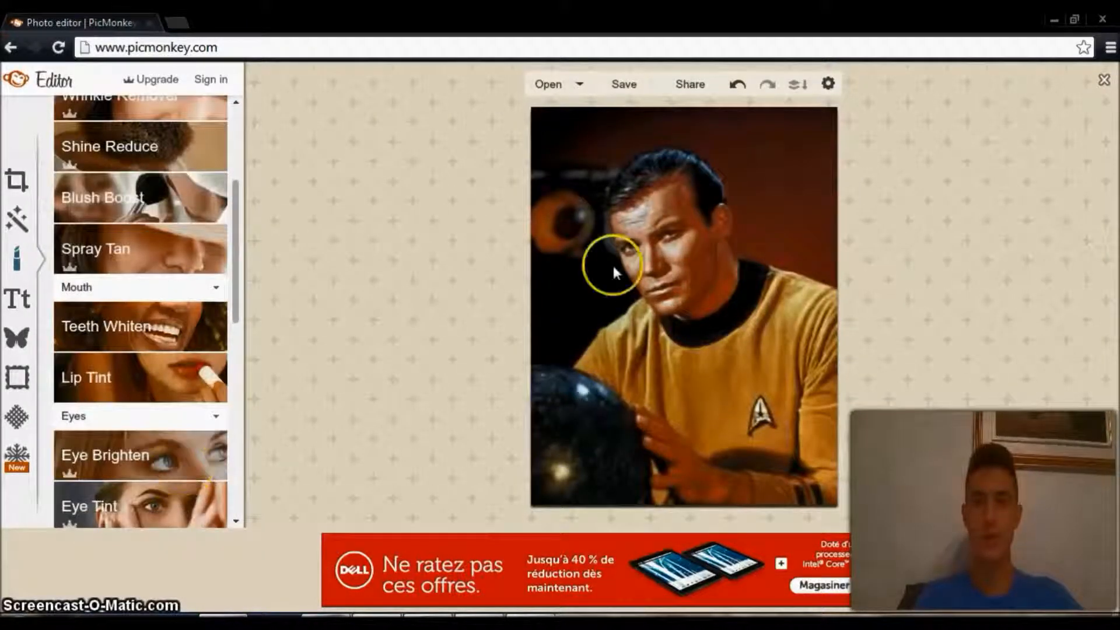
# Try the Weight Loss touch-up with 3 percent weight gained on the portrait, and cancel it.
pyautogui.moveTo(233, 385); pyautogui.dragTo(222, 408)
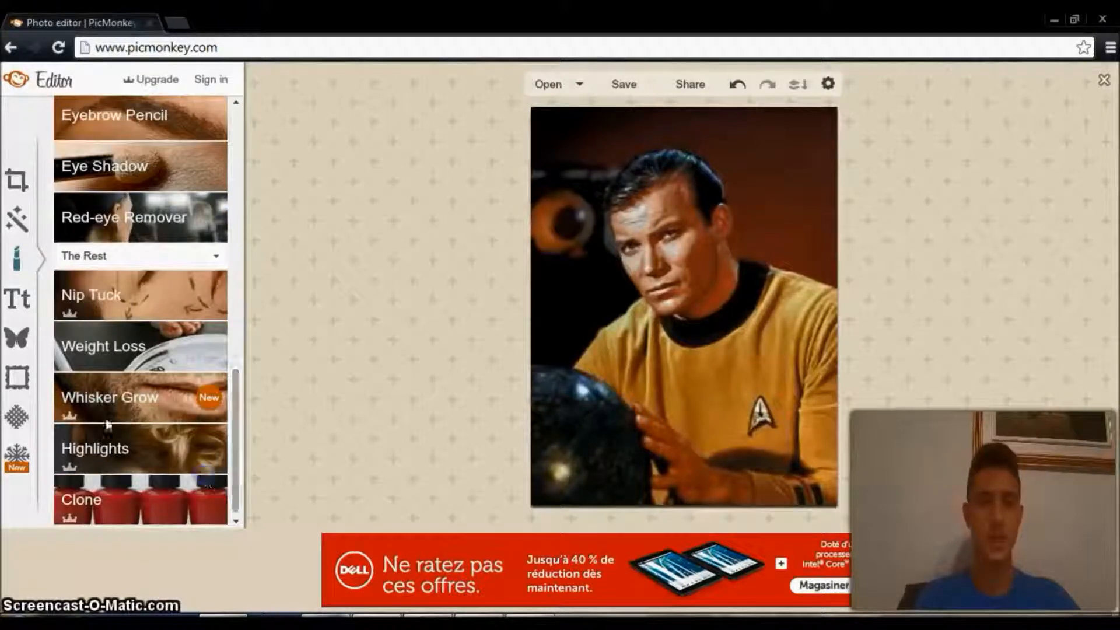
pyautogui.click(121, 351)
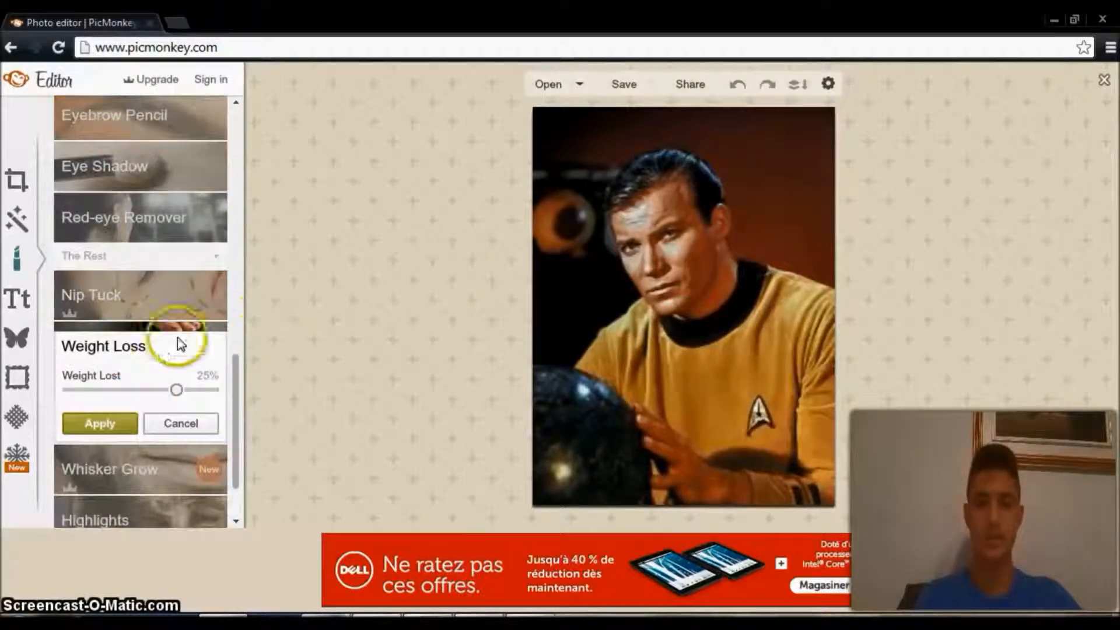
pyautogui.moveTo(157, 390)
pyautogui.mouseDown()
pyautogui.moveTo(120, 391)
pyautogui.moveTo(213, 389)
pyautogui.moveTo(139, 395)
pyautogui.mouseUp()
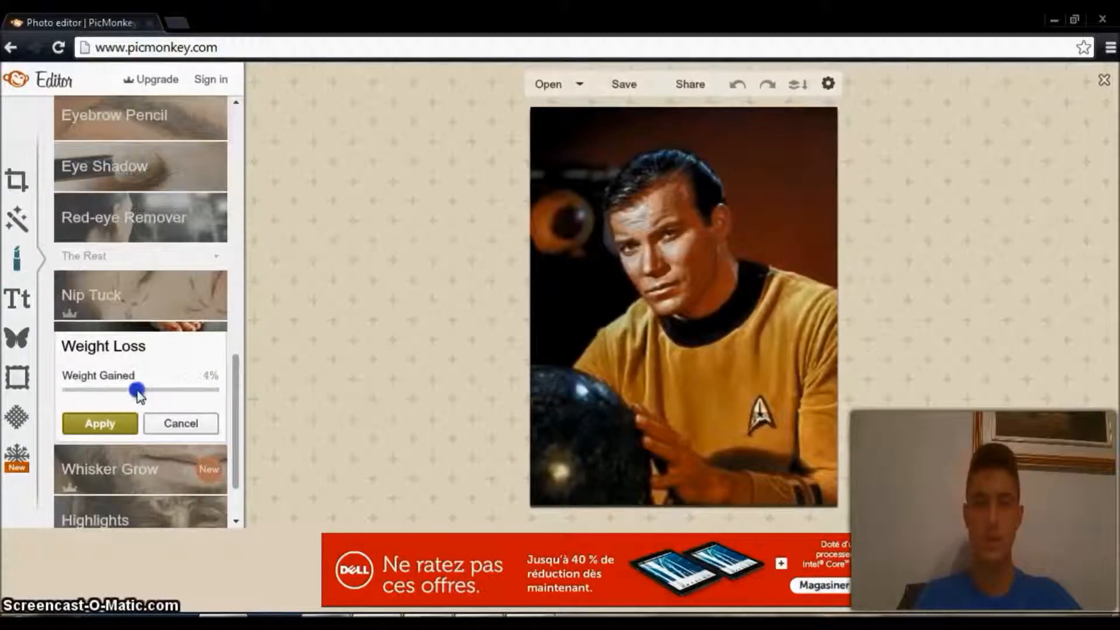
pyautogui.click(181, 425)
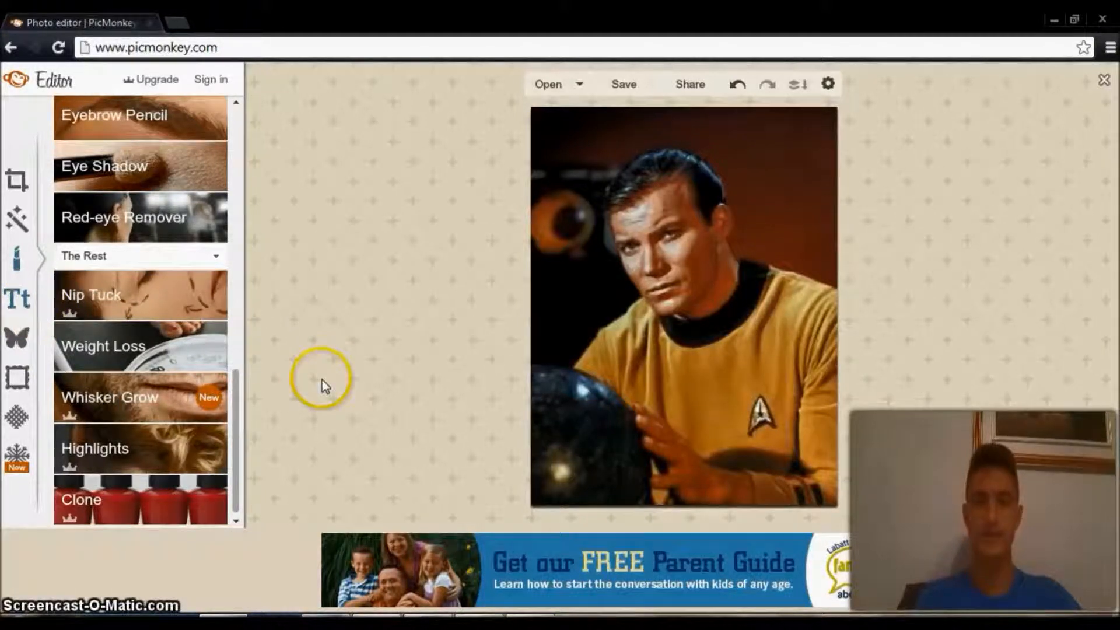
# Add the text "SPOCK!!" to the portrait in the Eater font.
pyautogui.click(13, 300)
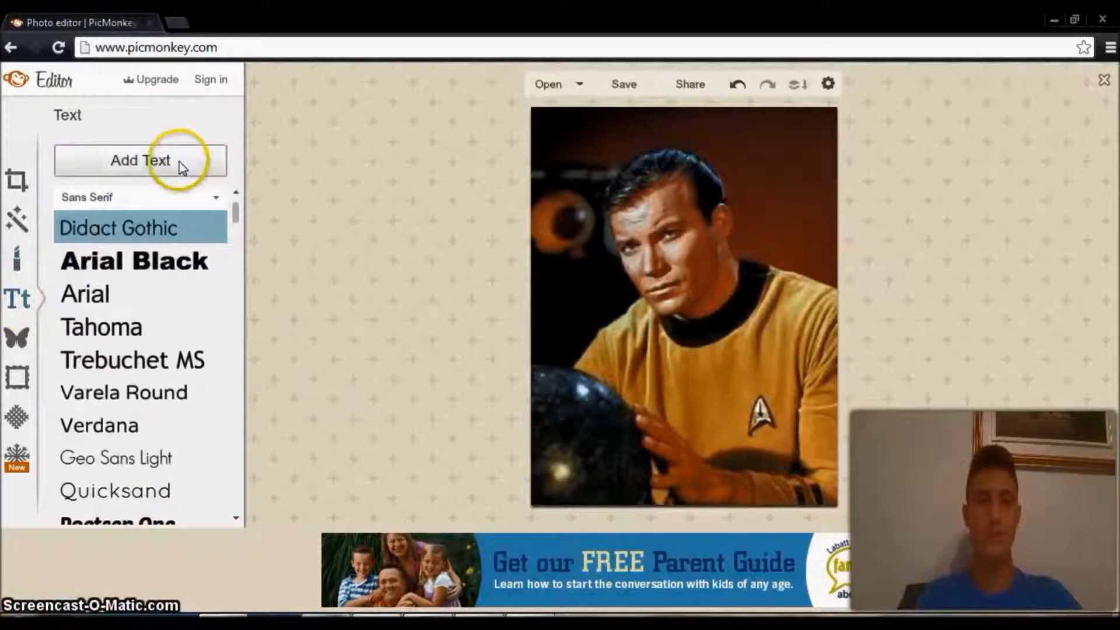
pyautogui.moveTo(237, 222); pyautogui.dragTo(226, 439)
pyautogui.click(72, 359)
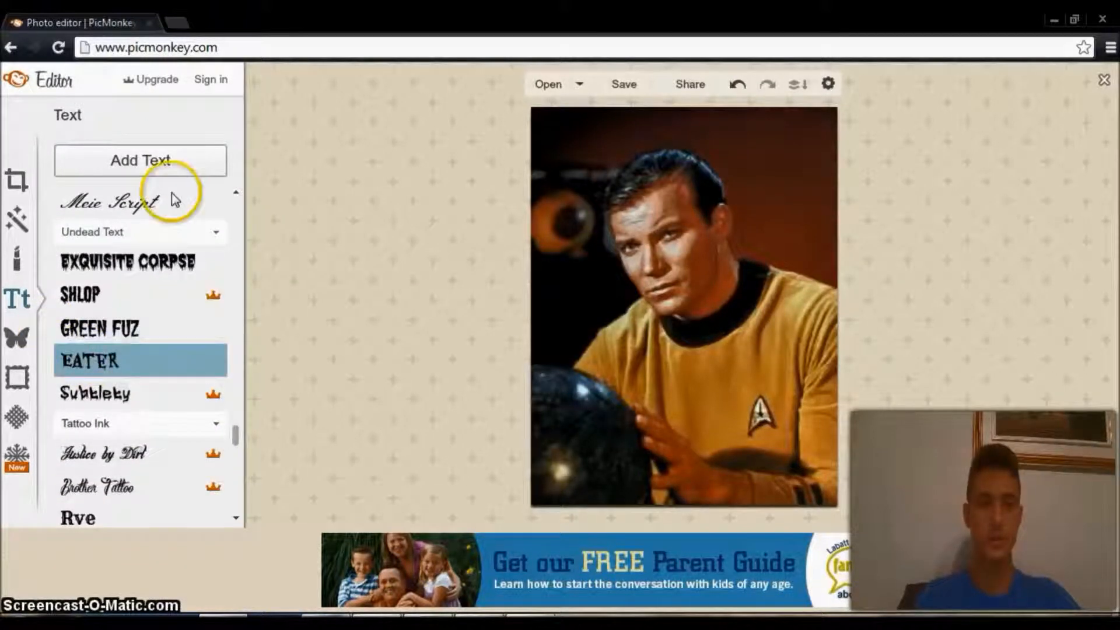
pyautogui.click(138, 161)
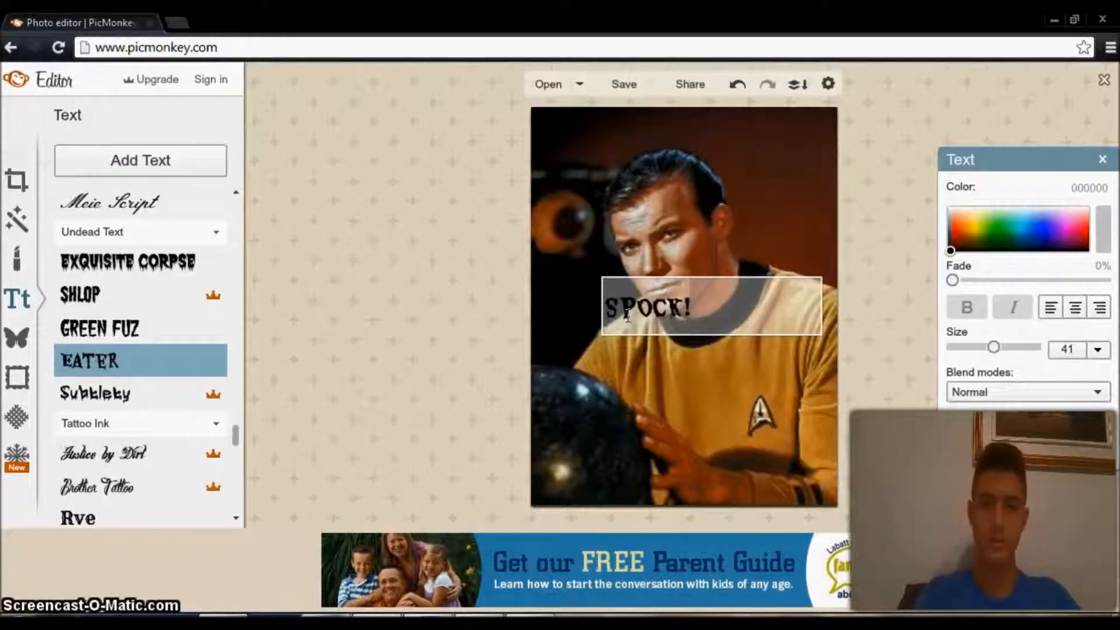
# Move the SPOCK!! text onto the yellow shirt, just above the badge, and deselect it.
pyautogui.click(718, 277)
pyautogui.moveTo(779, 270); pyautogui.dragTo(846, 370)
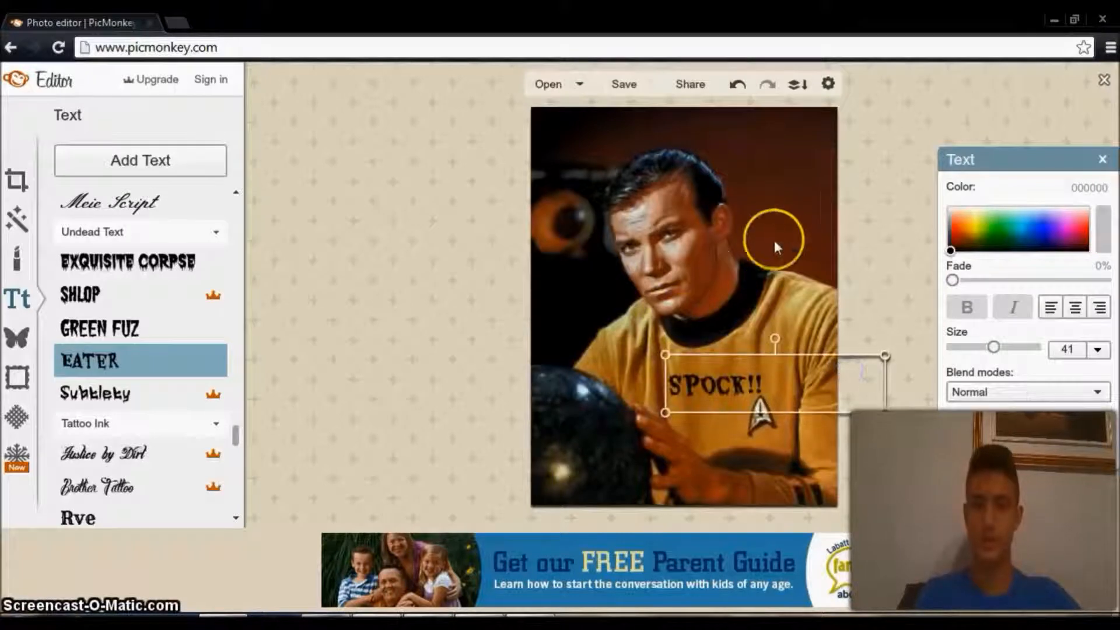
pyautogui.click(801, 288)
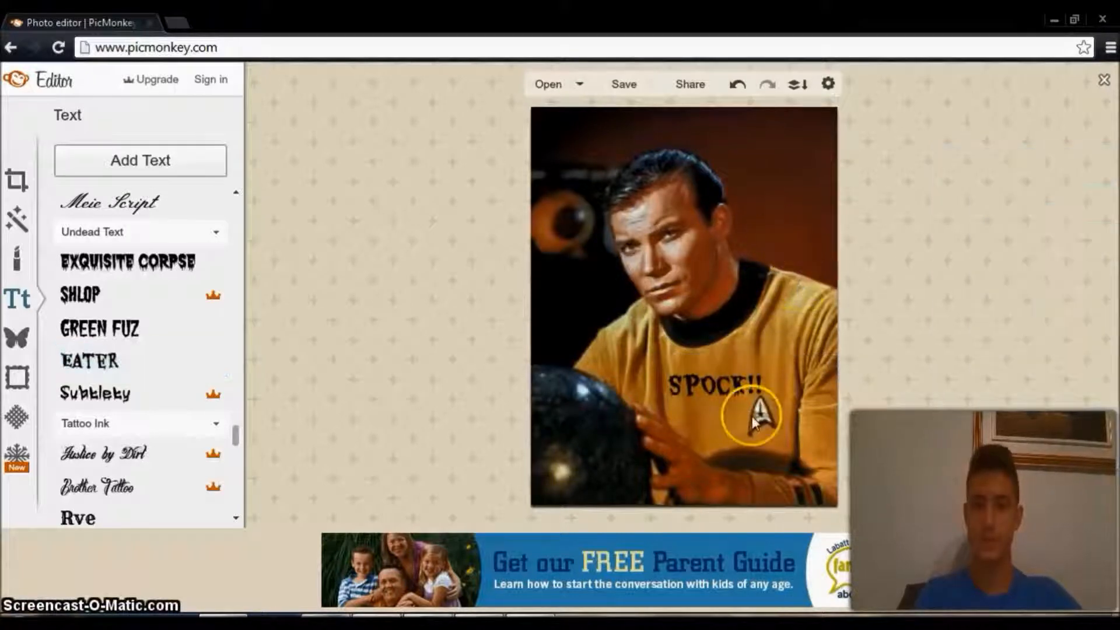
pyautogui.click(725, 391)
pyautogui.click(712, 430)
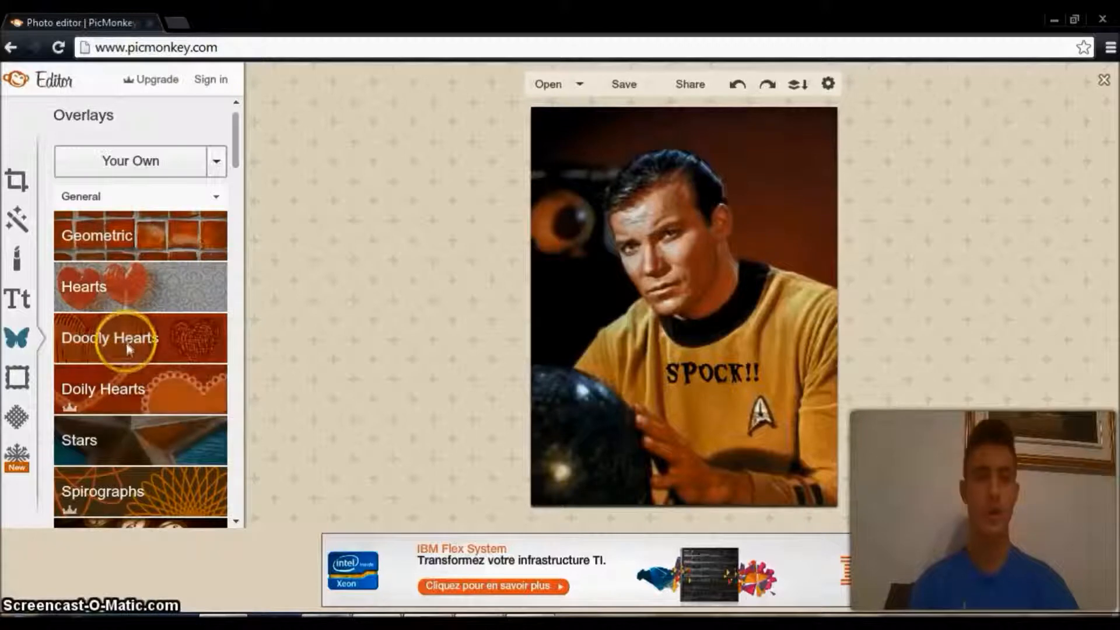
# Add the red keyhole heart overlay, place it over the shirt badge, and enlarge it slightly.
pyautogui.moveTo(237, 155); pyautogui.dragTo(226, 118)
pyautogui.click(139, 294)
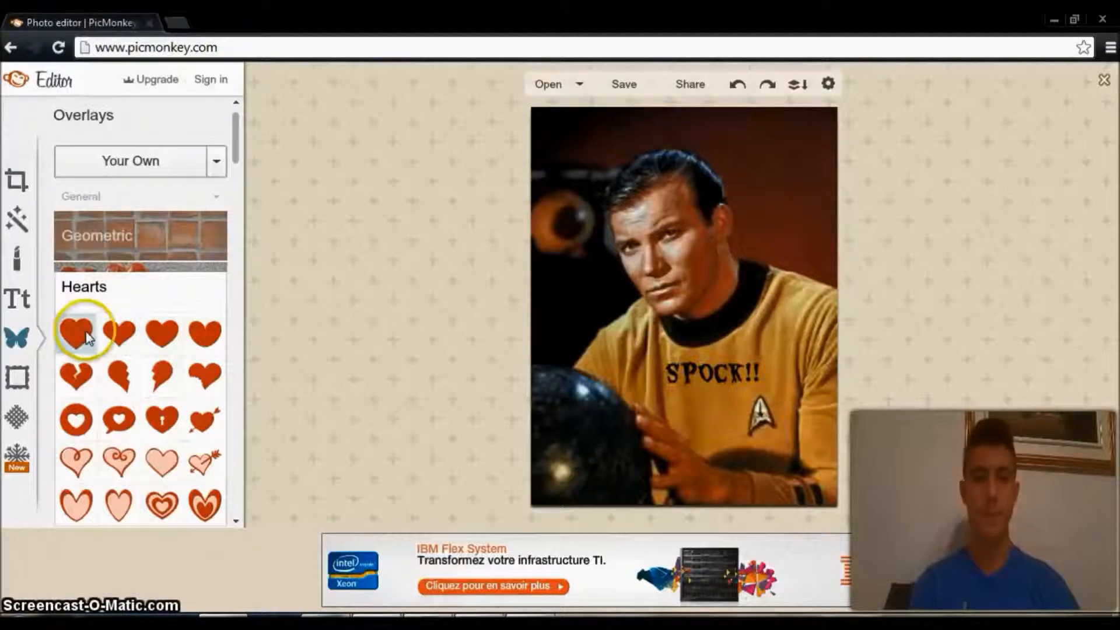
pyautogui.click(162, 418)
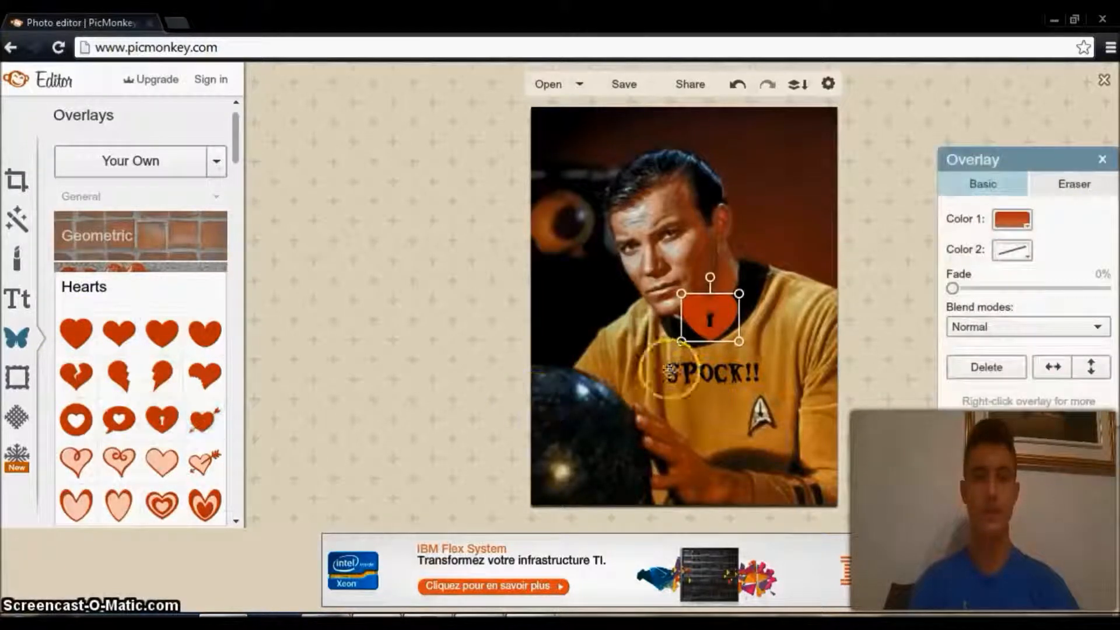
pyautogui.moveTo(721, 318); pyautogui.dragTo(770, 404)
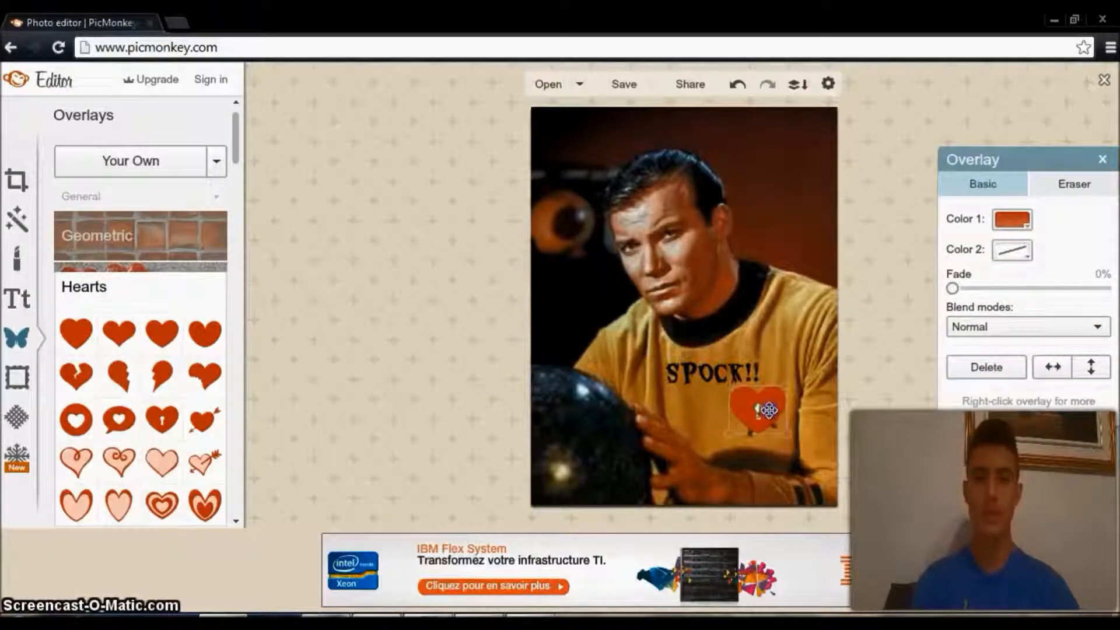
pyautogui.click(696, 440)
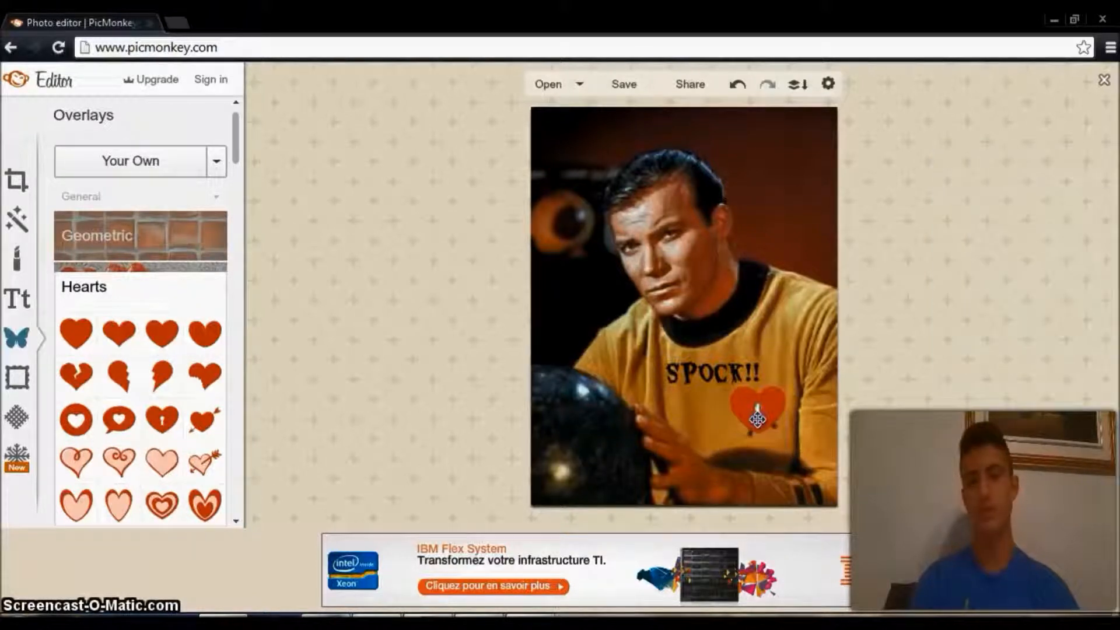
pyautogui.moveTo(757, 418); pyautogui.dragTo(798, 442)
pyautogui.click(670, 445)
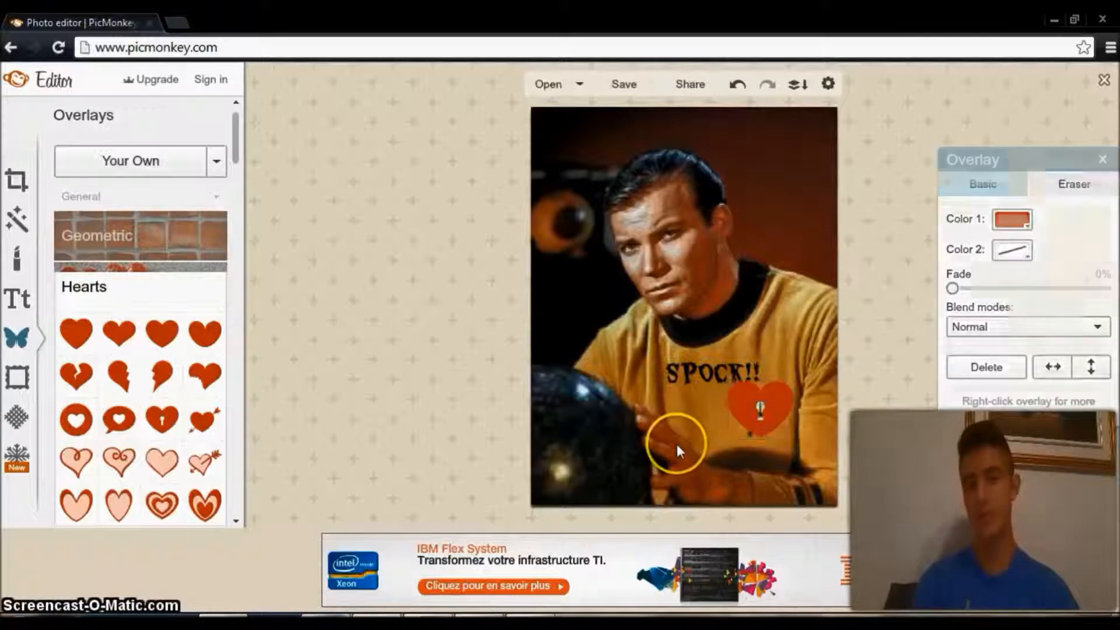
# Add a black rounded rectangle overlay to the background beside the man's head, and rotate the heart onto its side.
pyautogui.click(170, 230)
pyautogui.click(161, 282)
pyautogui.moveTo(733, 302); pyautogui.dragTo(763, 176)
pyautogui.moveTo(749, 115); pyautogui.dragTo(792, 409)
pyautogui.click(780, 400)
pyautogui.click(498, 382)
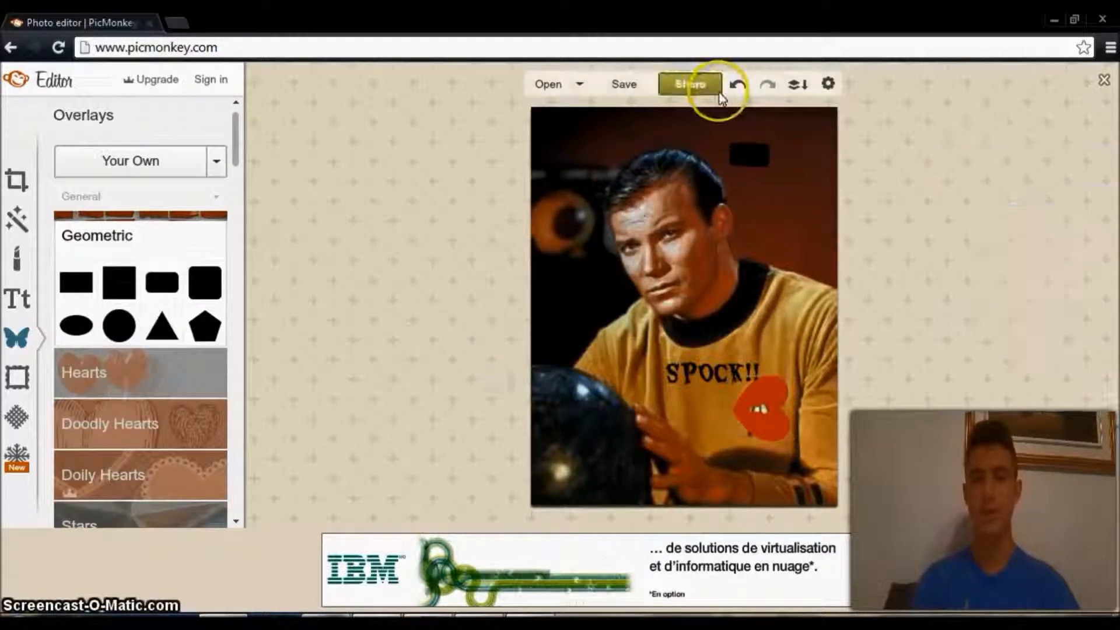
# Undo the overlay edits step by step until the rectangle and the heart are both removed.
pyautogui.click(736, 86)
pyautogui.click(736, 86)
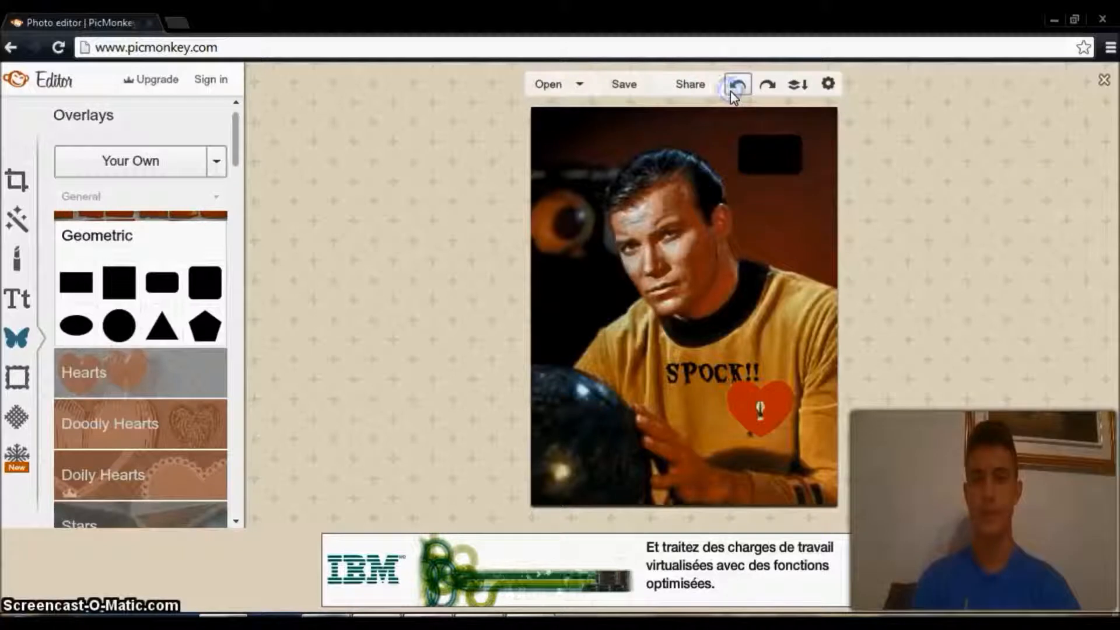
pyautogui.click(736, 86)
pyautogui.click(737, 85)
pyautogui.click(733, 89)
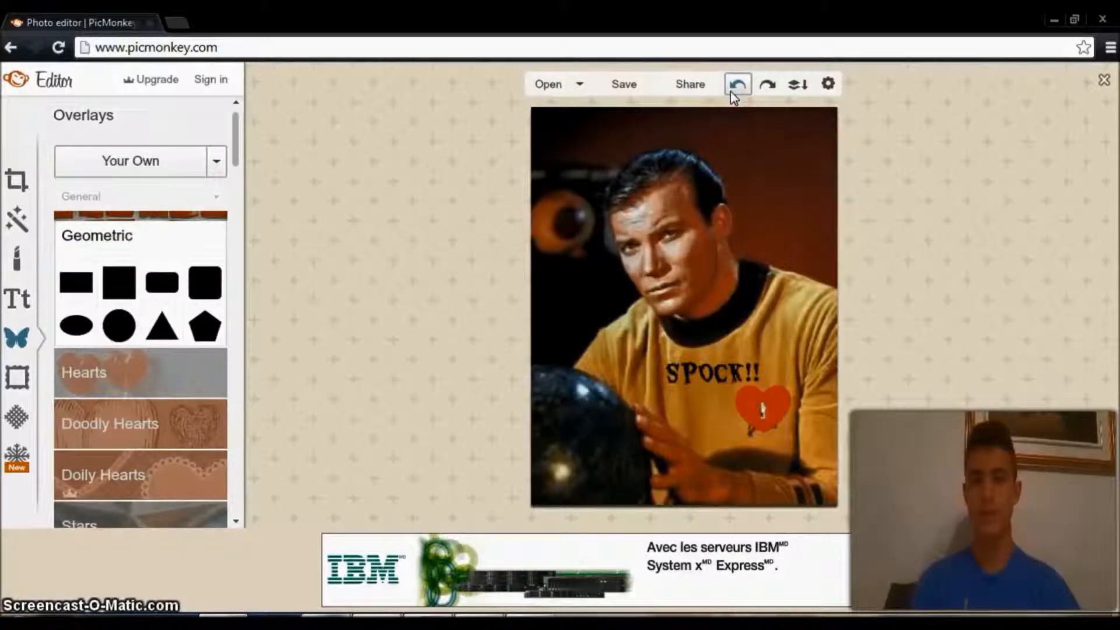
pyautogui.click(734, 93)
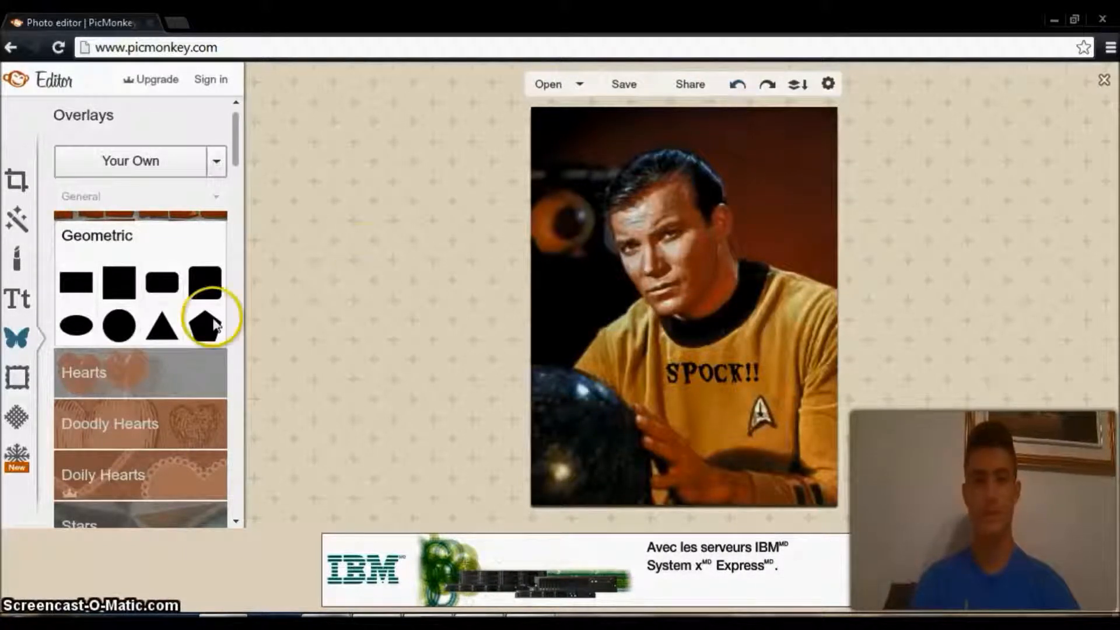
# Look through the frames and try the Daguerreotype frame on the portrait.
pyautogui.click(23, 378)
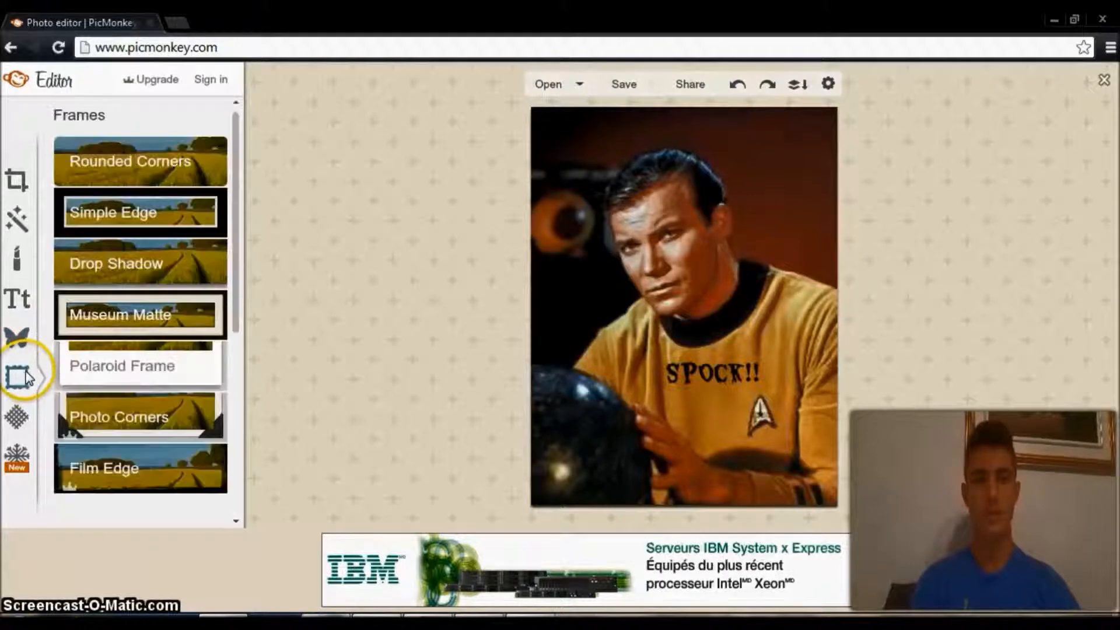
pyautogui.click(160, 219)
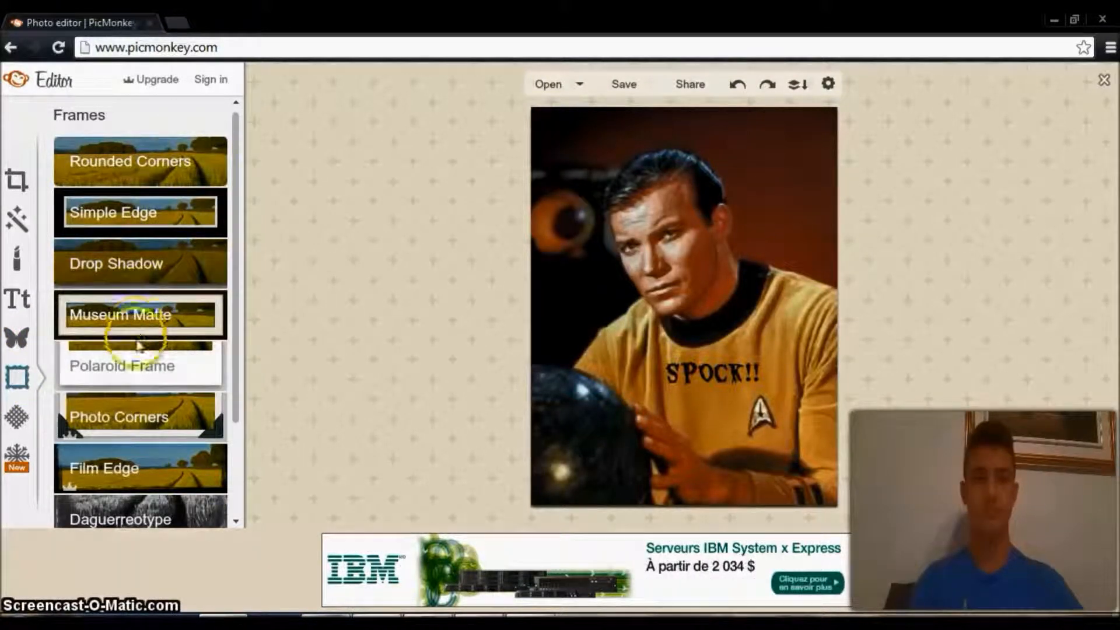
pyautogui.moveTo(240, 158); pyautogui.dragTo(243, 200)
pyautogui.click(135, 464)
pyautogui.click(136, 458)
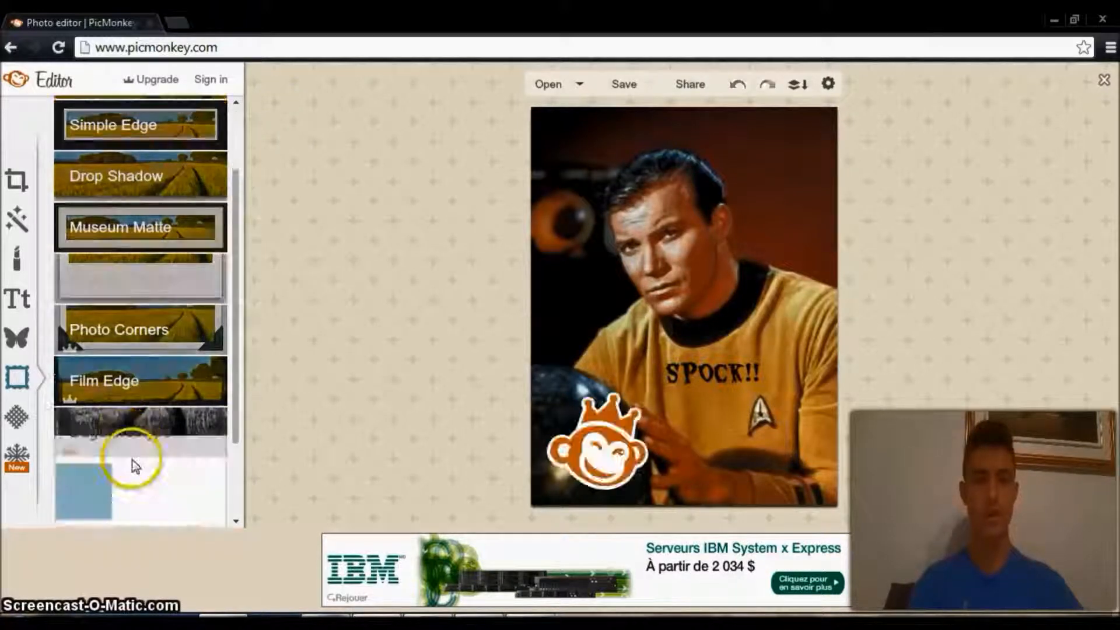
pyautogui.moveTo(240, 315); pyautogui.dragTo(238, 210)
pyautogui.click(588, 485)
# Try the Drop Shadow frame and the Rounded Corners frame on the portrait.
pyautogui.click(125, 246)
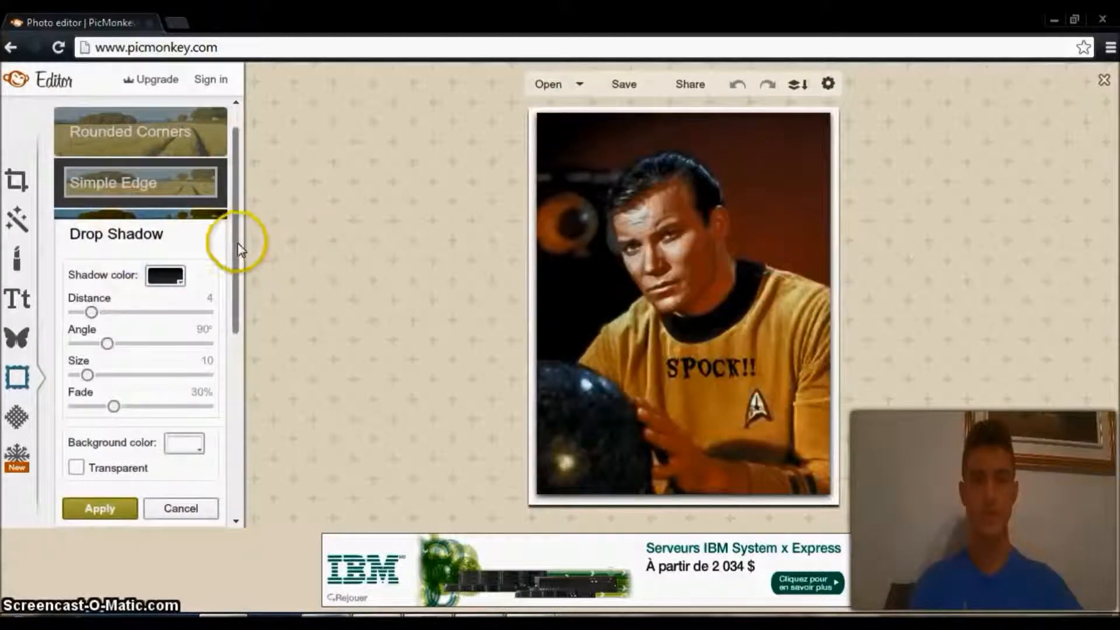
pyautogui.moveTo(241, 247); pyautogui.dragTo(231, 187)
pyautogui.click(153, 166)
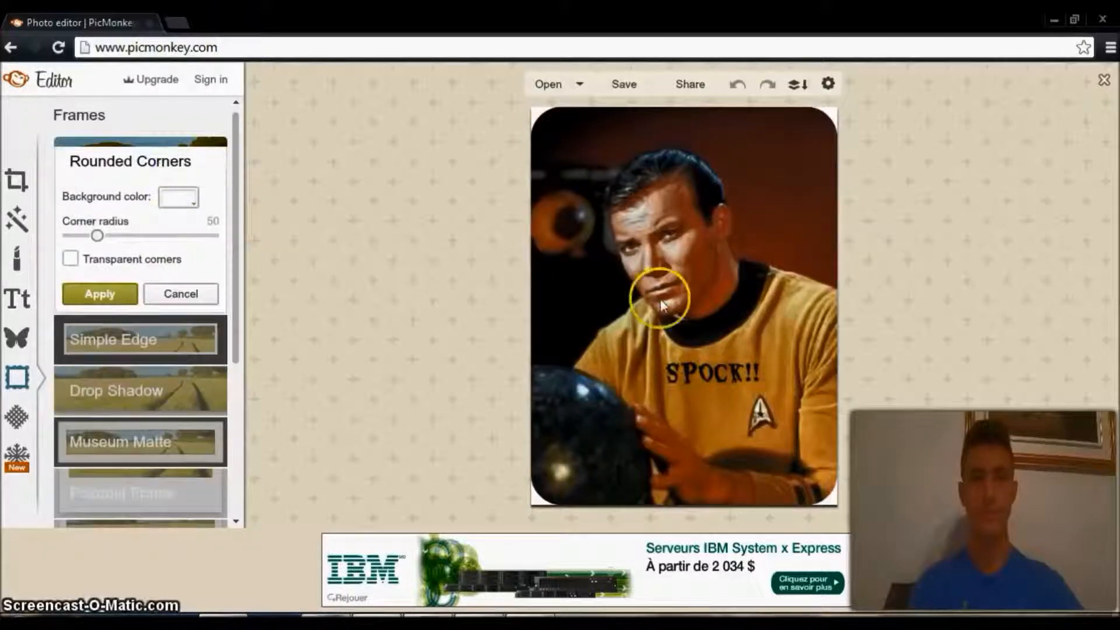
# Try the Drop Shadow frame with its fade set to 71%, and discard it.
pyautogui.moveTo(231, 212); pyautogui.dragTo(240, 313)
pyautogui.click(175, 220)
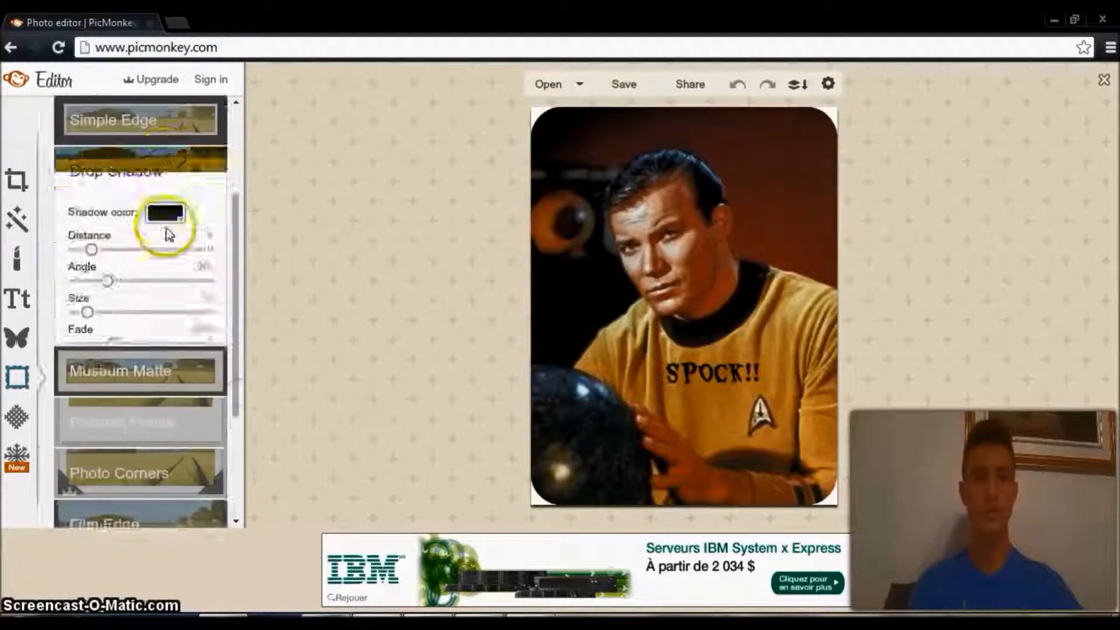
pyautogui.moveTo(236, 252); pyautogui.dragTo(252, 138)
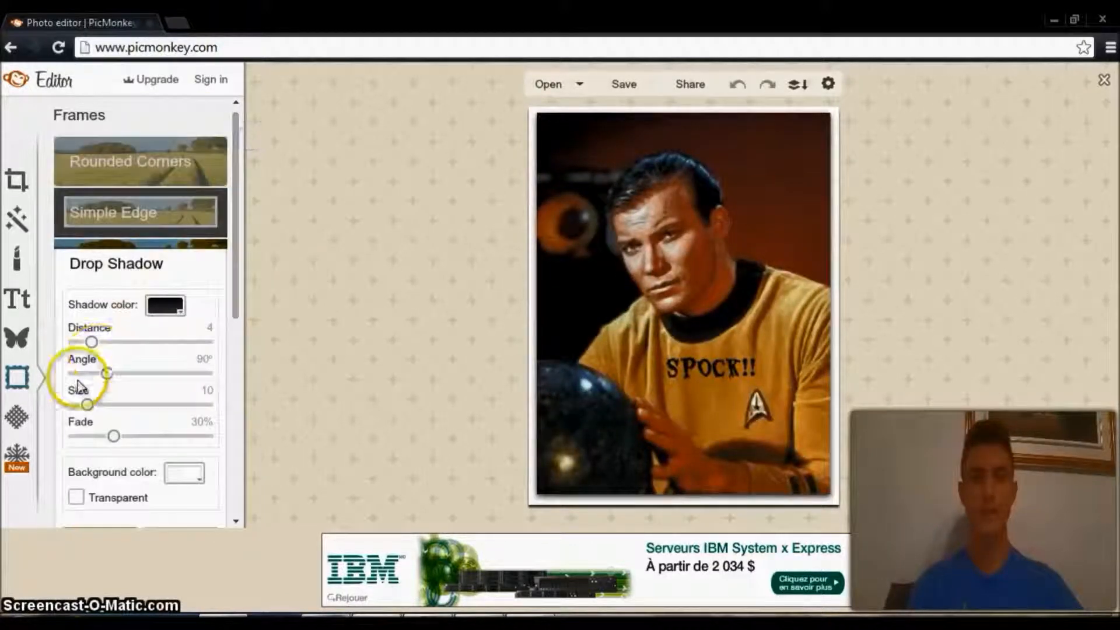
pyautogui.moveTo(116, 439); pyautogui.dragTo(170, 440)
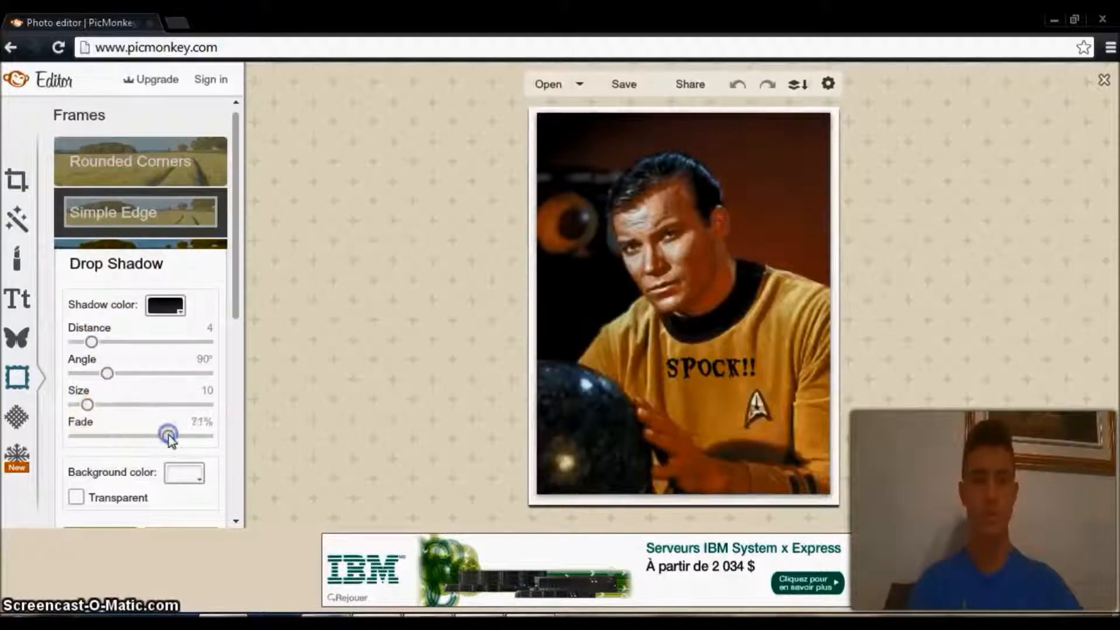
pyautogui.click(161, 219)
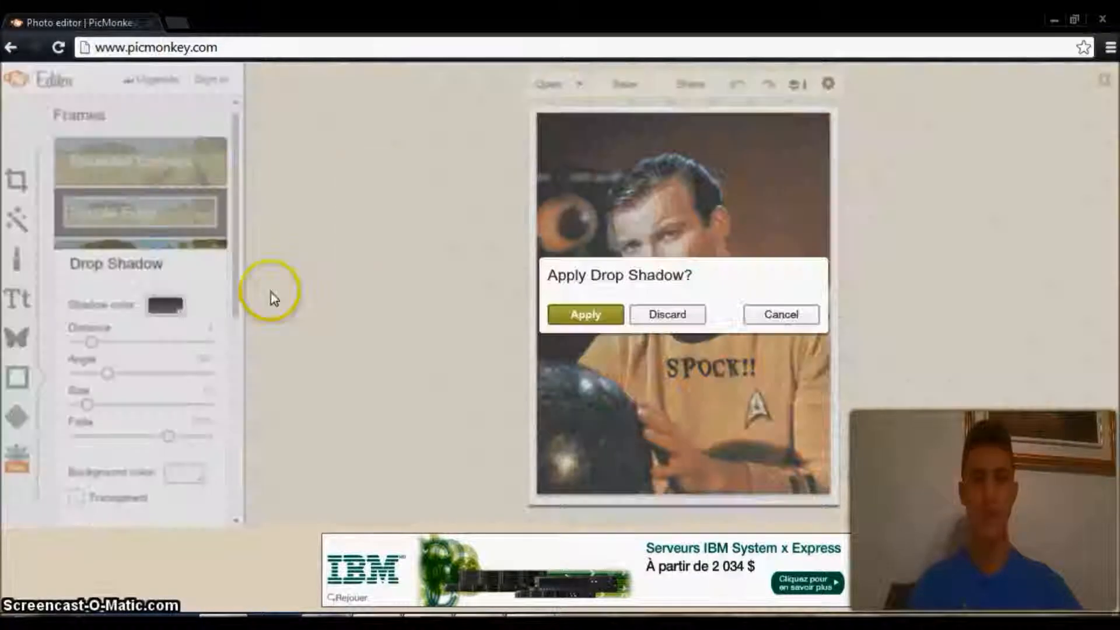
pyautogui.click(686, 318)
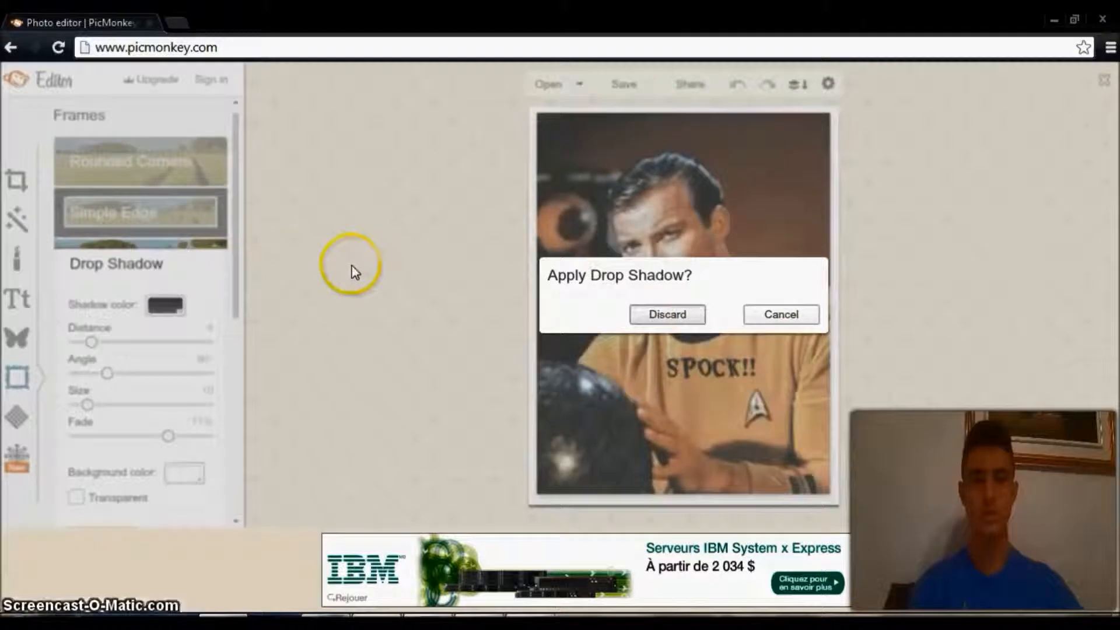
# Apply the Simple Edge frame with a black outer border and a thin white inner line.
pyautogui.click(192, 465)
pyautogui.click(138, 207)
pyautogui.scroll(-6, 238, 246)
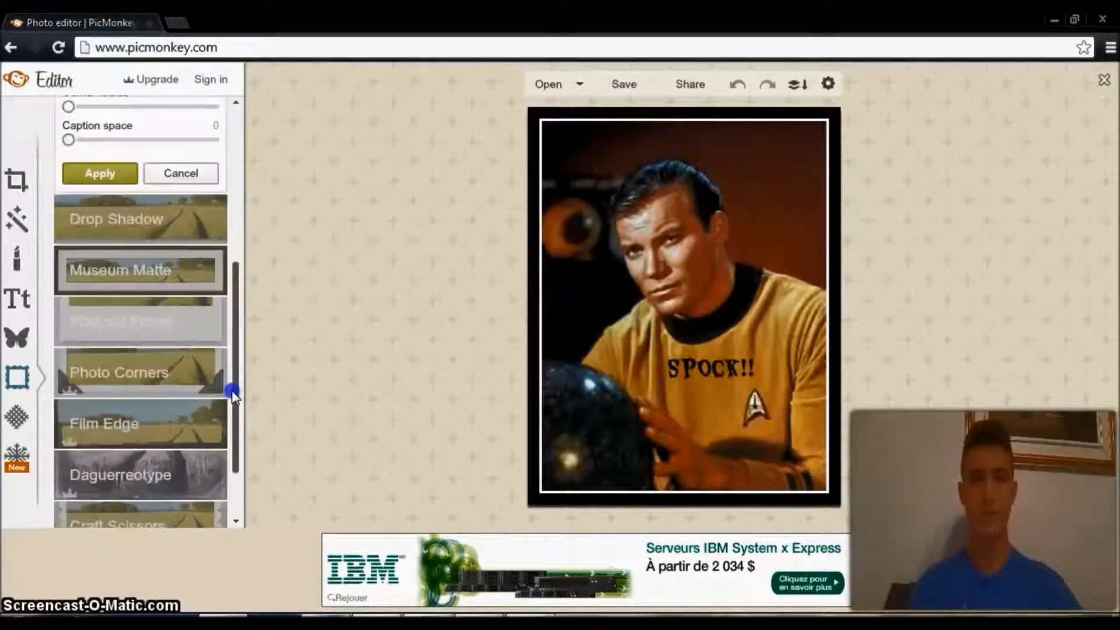
pyautogui.scroll(6, 233, 183)
pyautogui.click(100, 471)
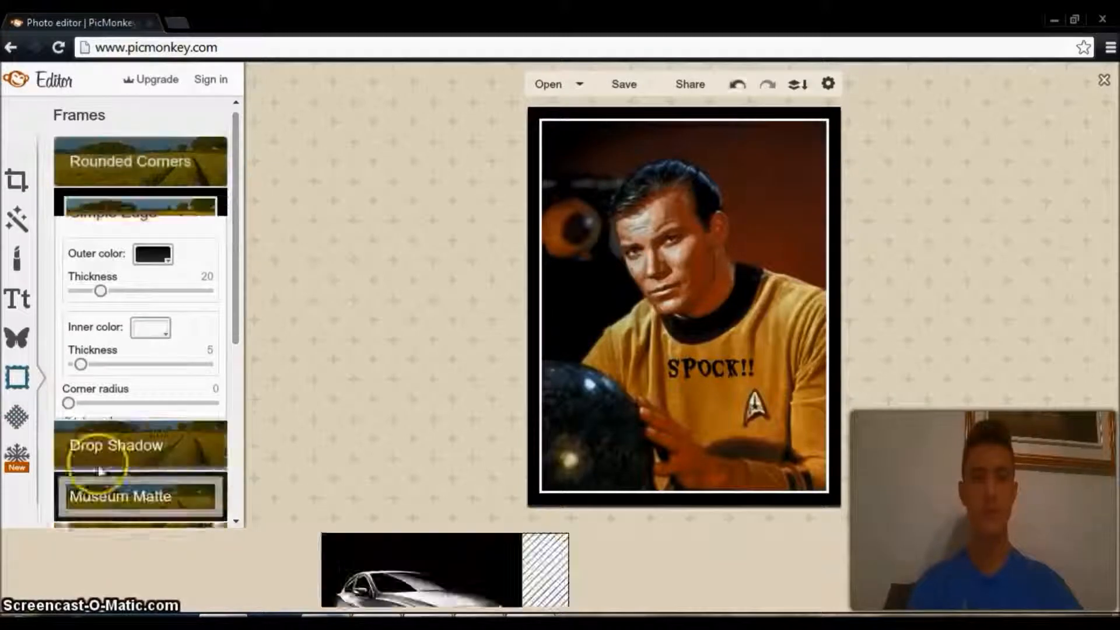
# Try the three Space textures on the framed portrait, and cancel the texture.
pyautogui.click(17, 418)
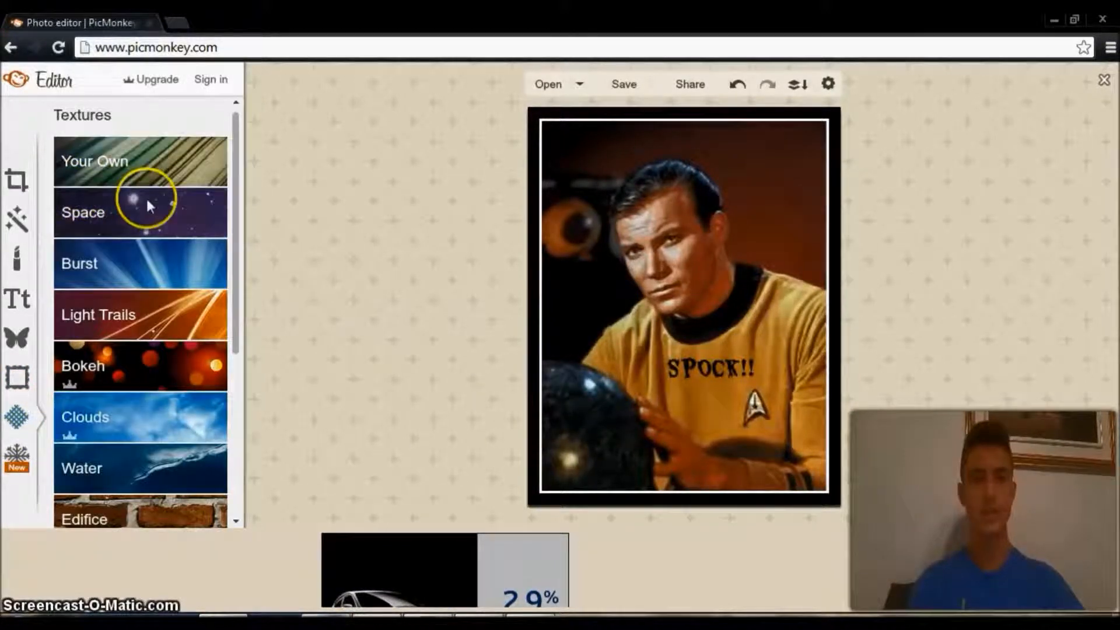
pyautogui.click(163, 201)
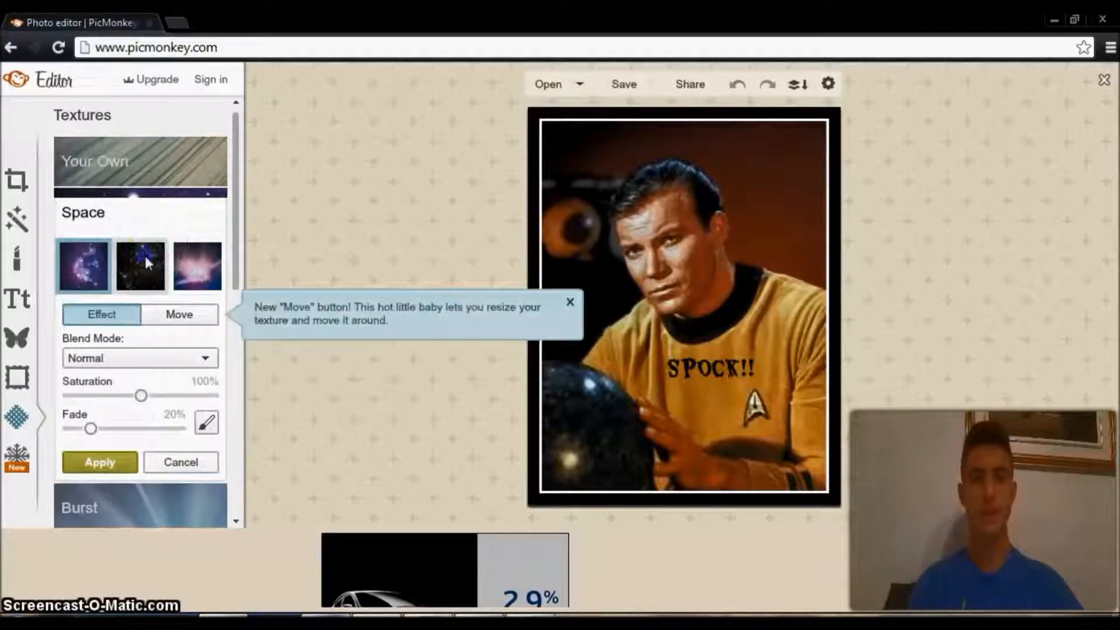
pyautogui.click(192, 267)
pyautogui.click(85, 264)
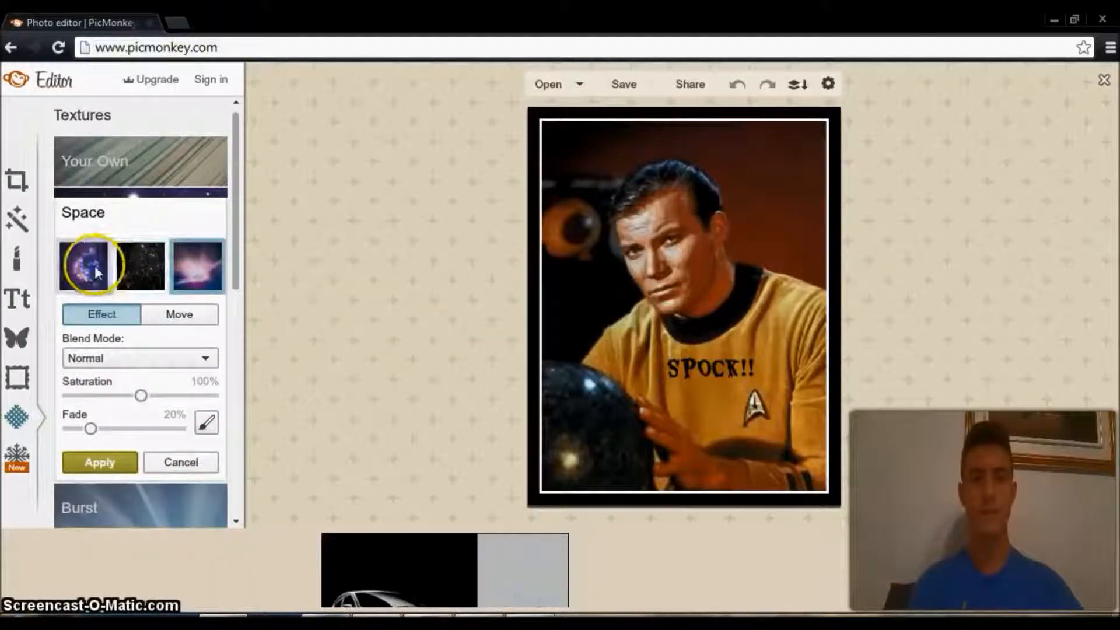
pyautogui.click(142, 268)
pyautogui.click(198, 271)
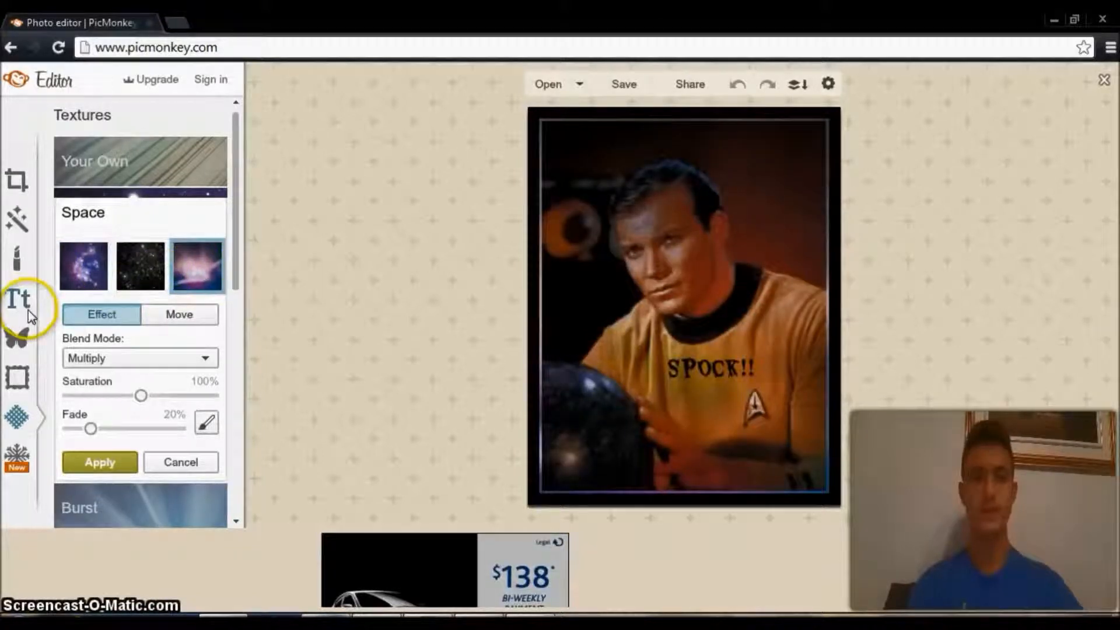
pyautogui.click(179, 461)
# Try the rippled light-blue Water texture on the framed portrait, and cancel it.
pyautogui.click(112, 464)
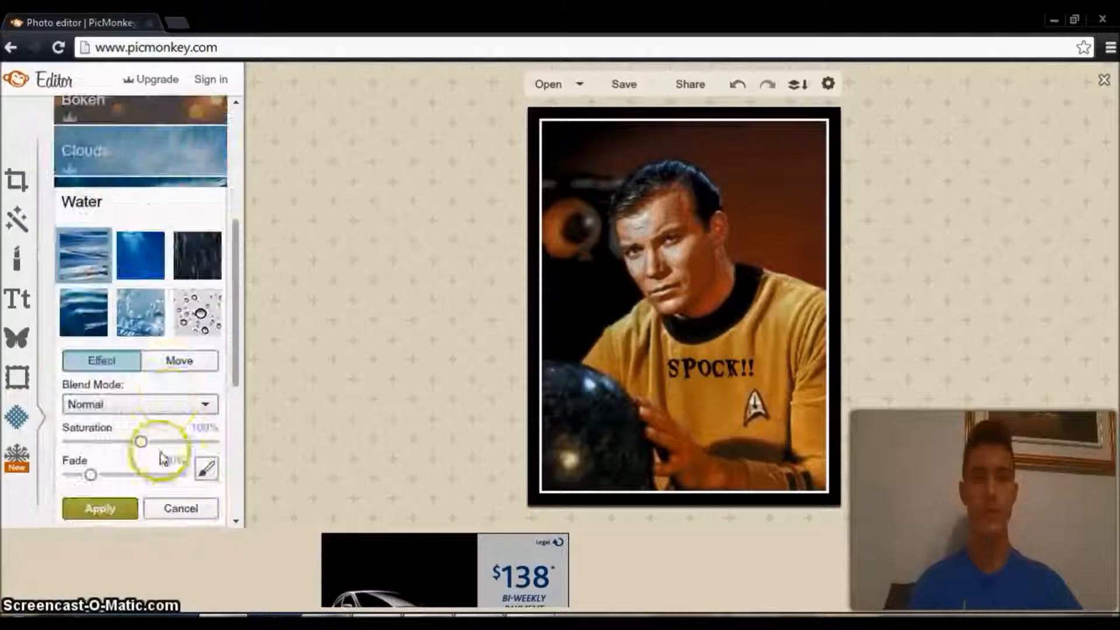
pyautogui.click(169, 309)
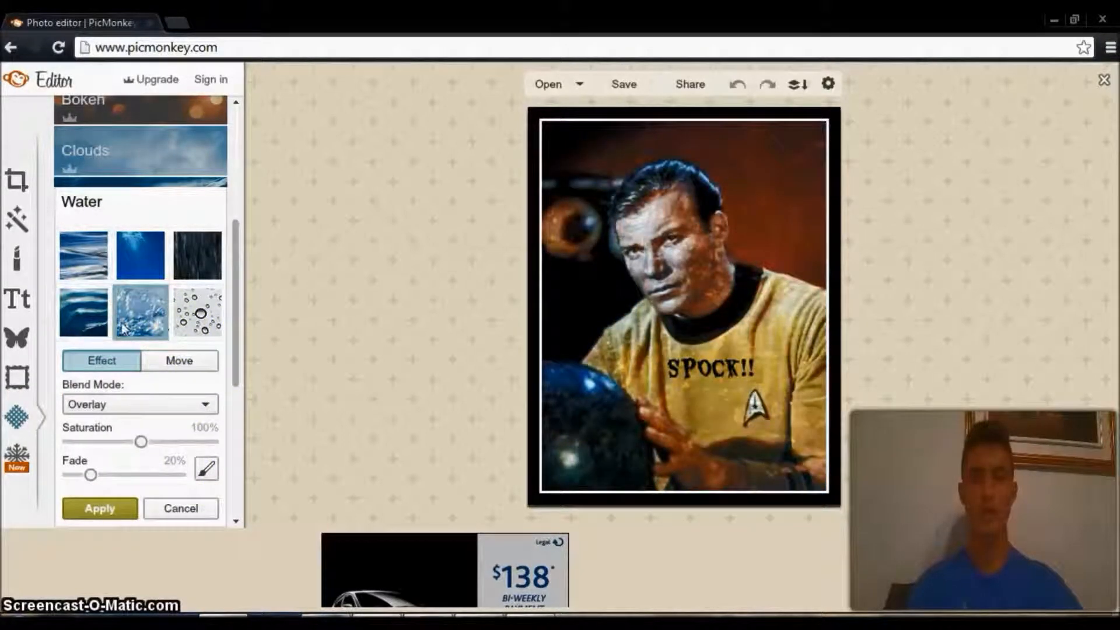
pyautogui.click(177, 508)
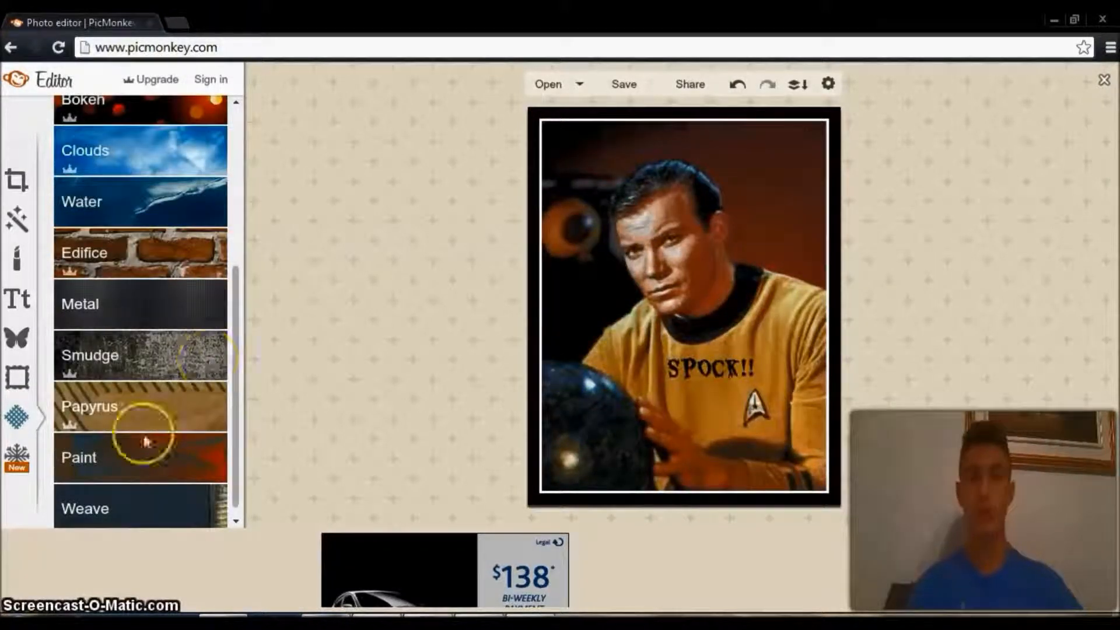
# Browse the seasonal themes, open the School U theme, and return to the full list of themes.
pyautogui.click(16, 464)
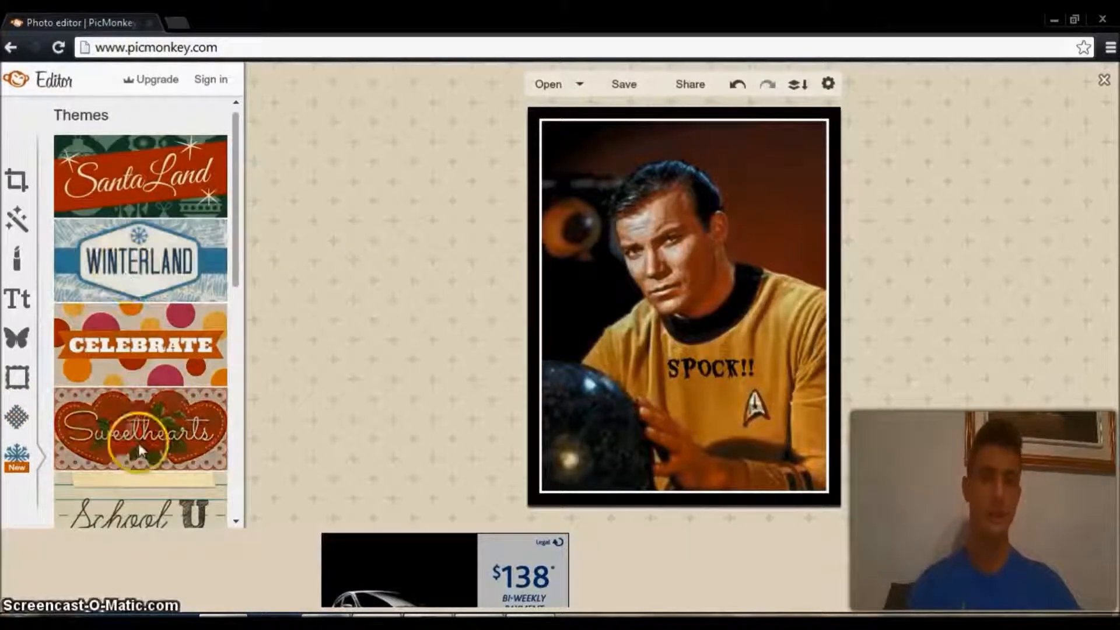
pyautogui.click(140, 511)
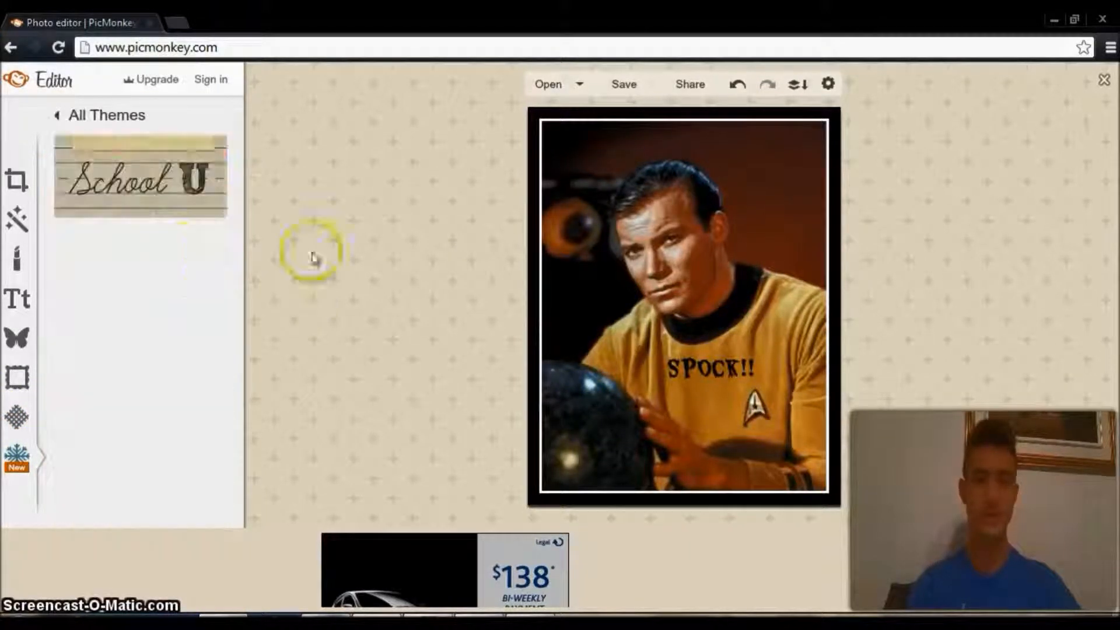
pyautogui.click(167, 208)
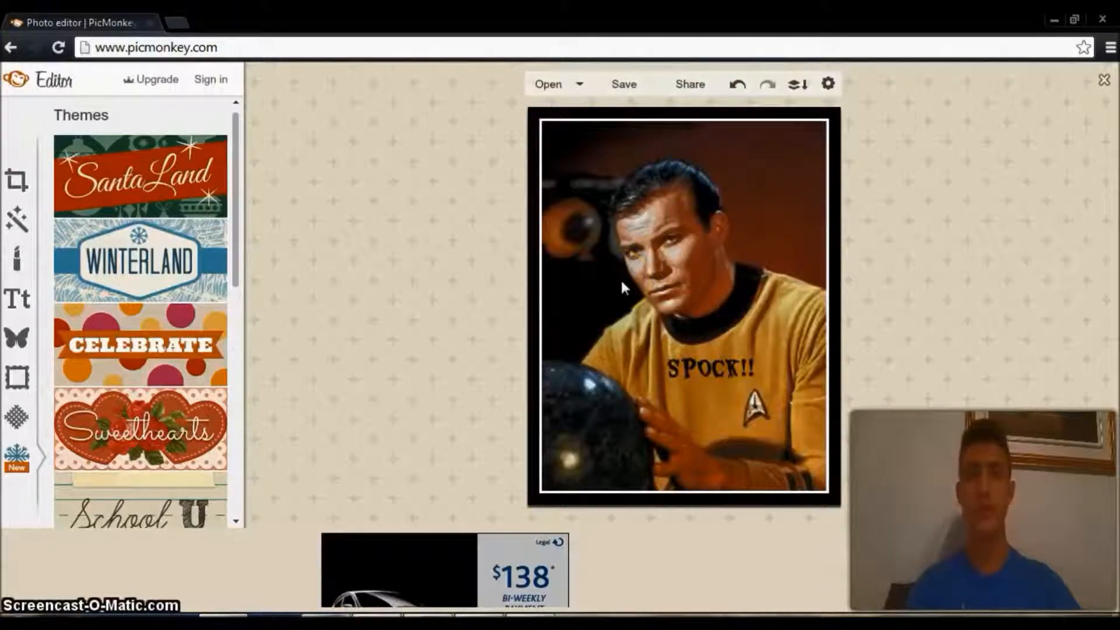
# Leave the portrait and start a collage with the soccer ball, World Series and Keep Calm pictures.
pyautogui.click(417, 443)
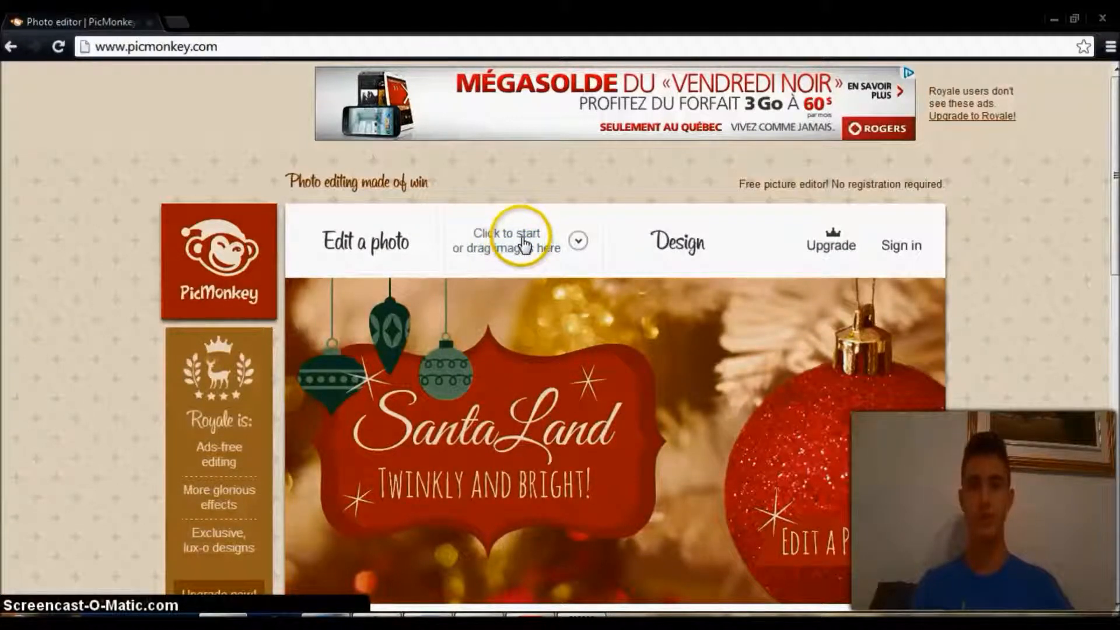
pyautogui.click(522, 239)
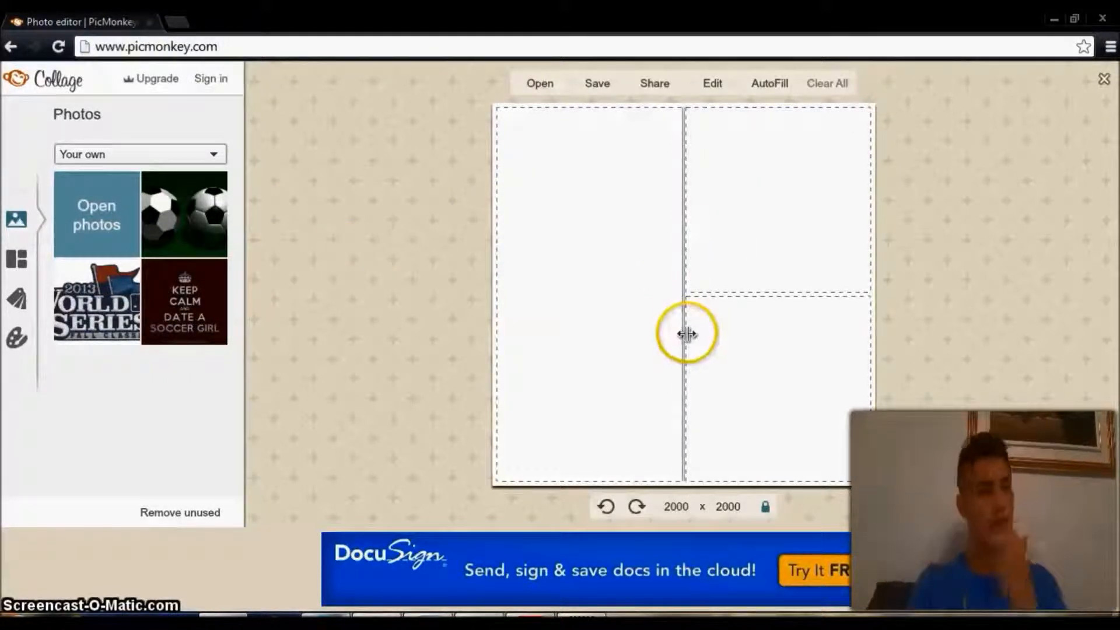
# Place the soccer ball photo in the collage's upper-right cell and make that cell taller by lowering the divider beneath it.
pyautogui.moveTo(687, 334)
pyautogui.mouseDown()
pyautogui.moveTo(650, 335)
pyautogui.moveTo(703, 342)
pyautogui.moveTo(620, 343)
pyautogui.moveTo(688, 345)
pyautogui.mouseUp()
pyautogui.moveTo(747, 293)
pyautogui.mouseDown()
pyautogui.moveTo(748, 239)
pyautogui.moveTo(751, 298)
pyautogui.mouseUp()
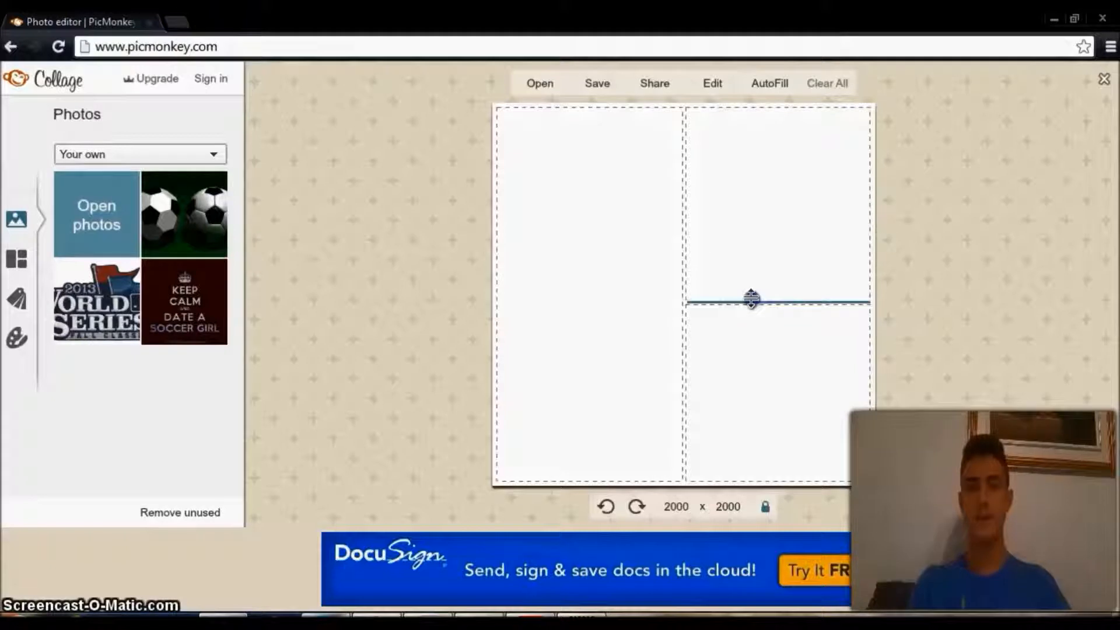
pyautogui.moveTo(187, 227); pyautogui.dragTo(740, 249)
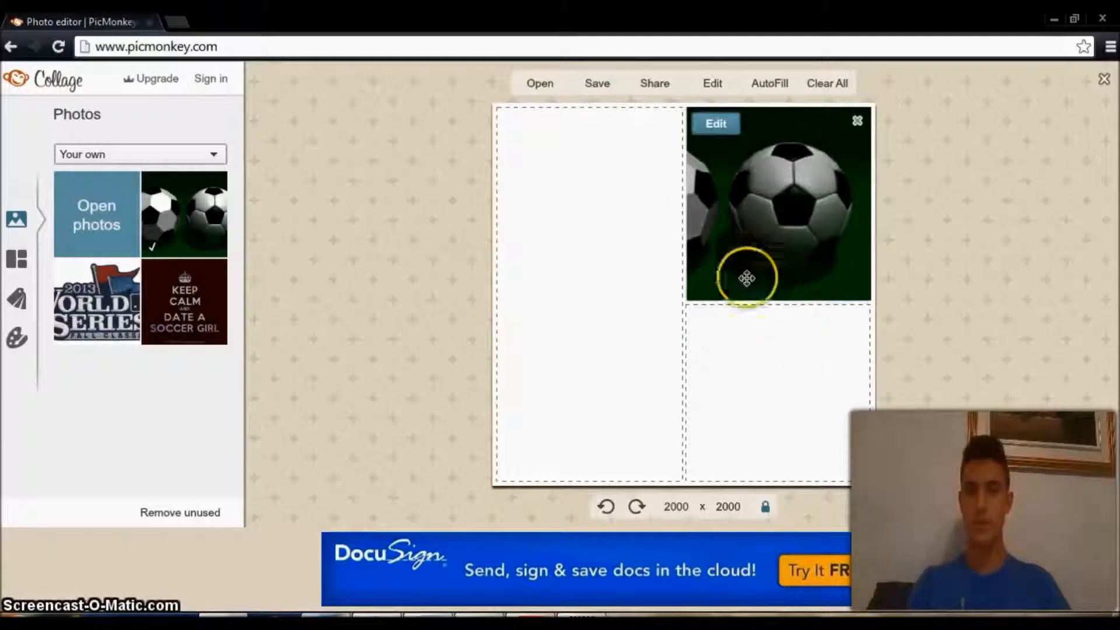
pyautogui.moveTo(725, 303); pyautogui.dragTo(714, 335)
# Scale the soccer ball photo to 104% and reposition it within its collage cell.
pyautogui.moveTo(751, 196)
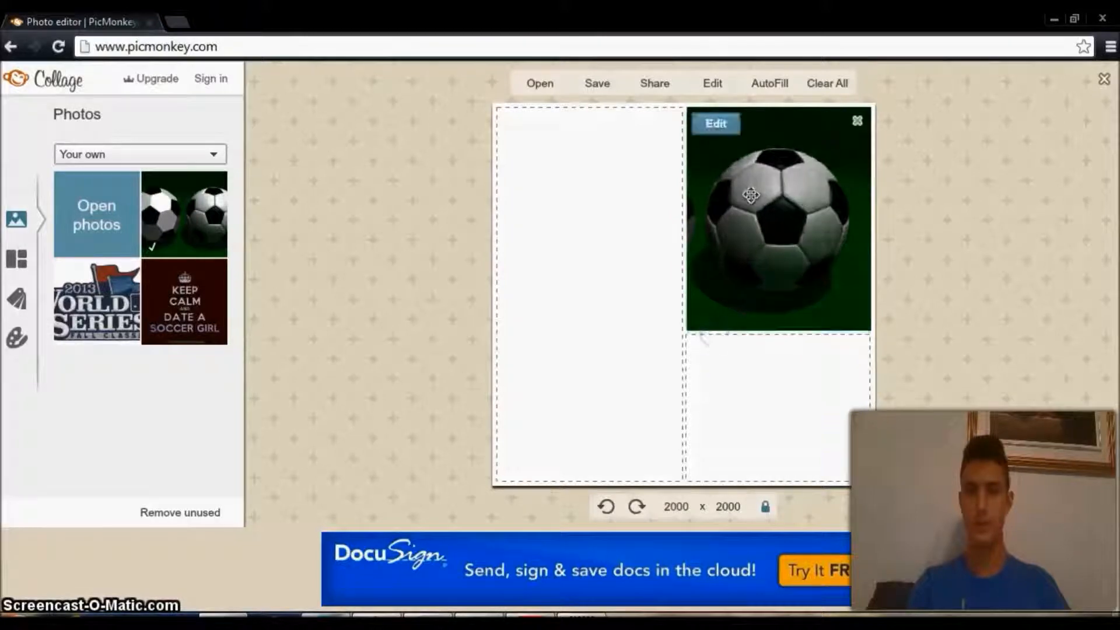
pyautogui.click(724, 130)
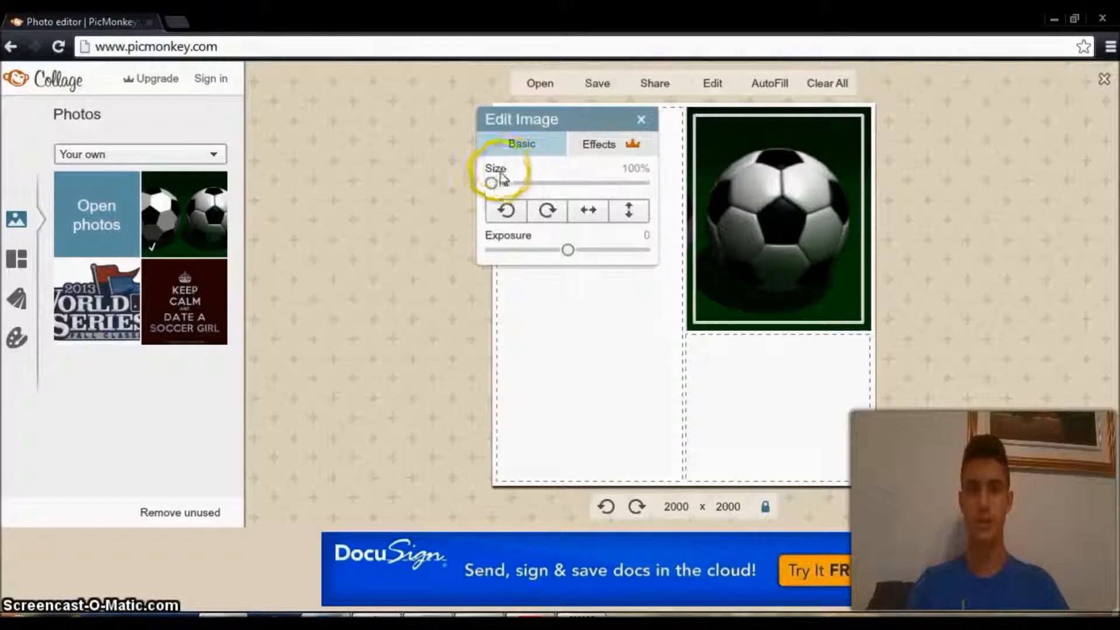
pyautogui.moveTo(494, 184); pyautogui.dragTo(519, 184)
pyautogui.moveTo(509, 185); pyautogui.dragTo(498, 189)
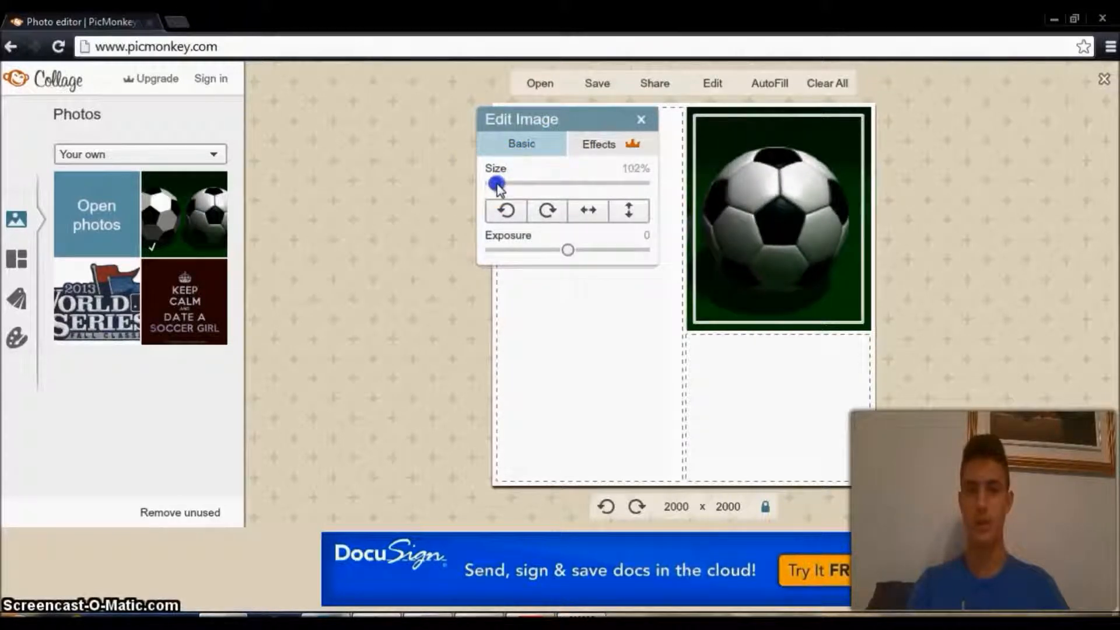
pyautogui.moveTo(802, 225); pyautogui.dragTo(817, 240)
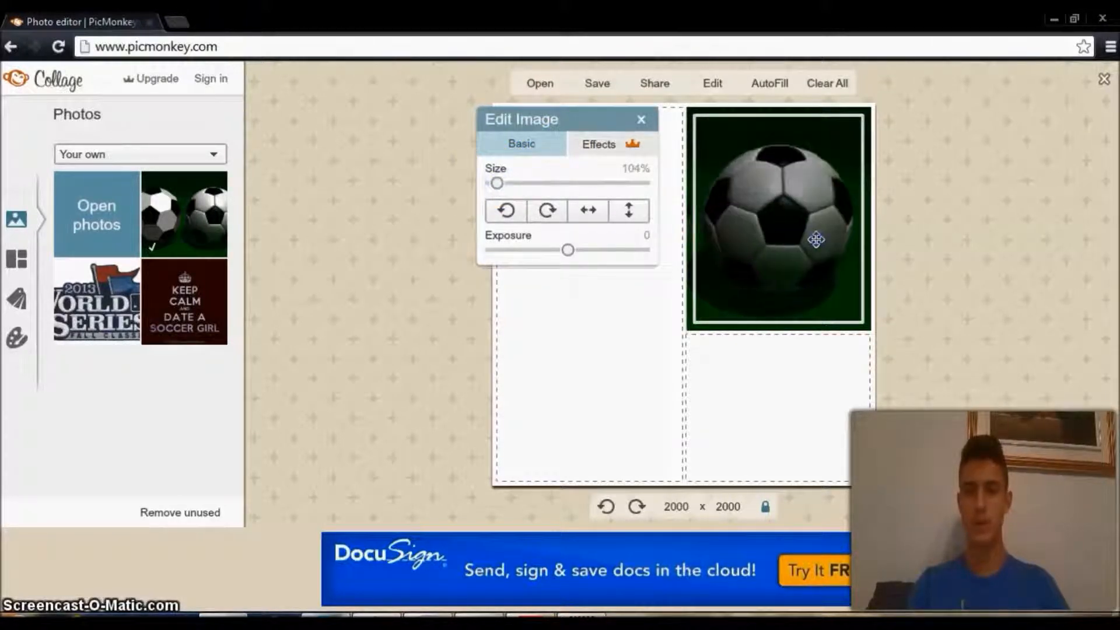
pyautogui.click(986, 276)
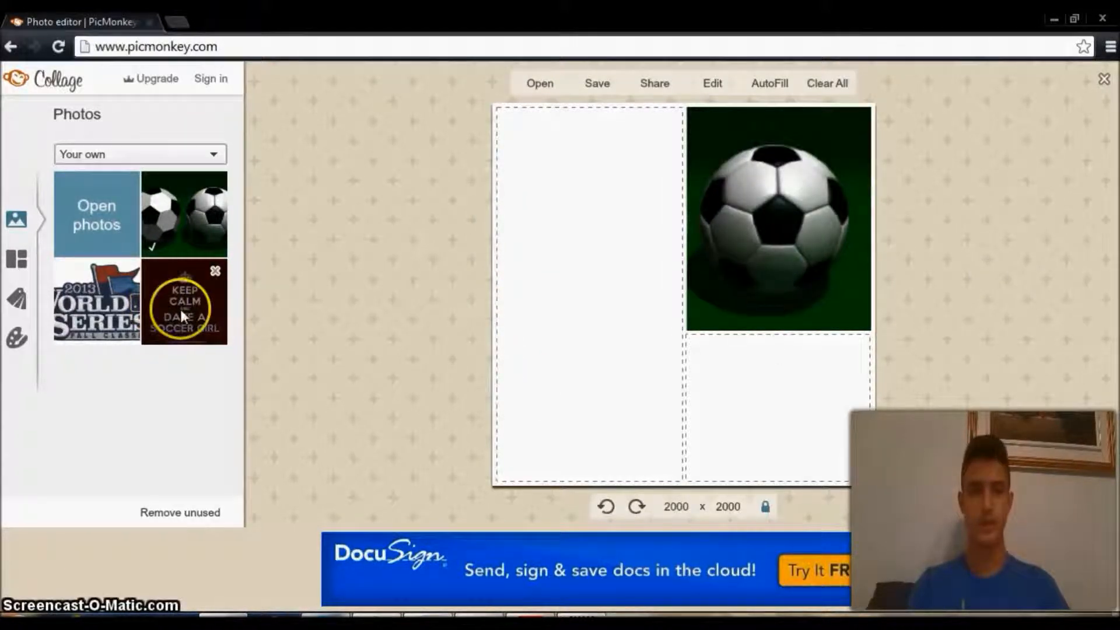
# Place the World Series photo in the collage's tall left cell and set its exposure to -24.
pyautogui.moveTo(100, 310); pyautogui.dragTo(596, 299)
pyautogui.click(516, 130)
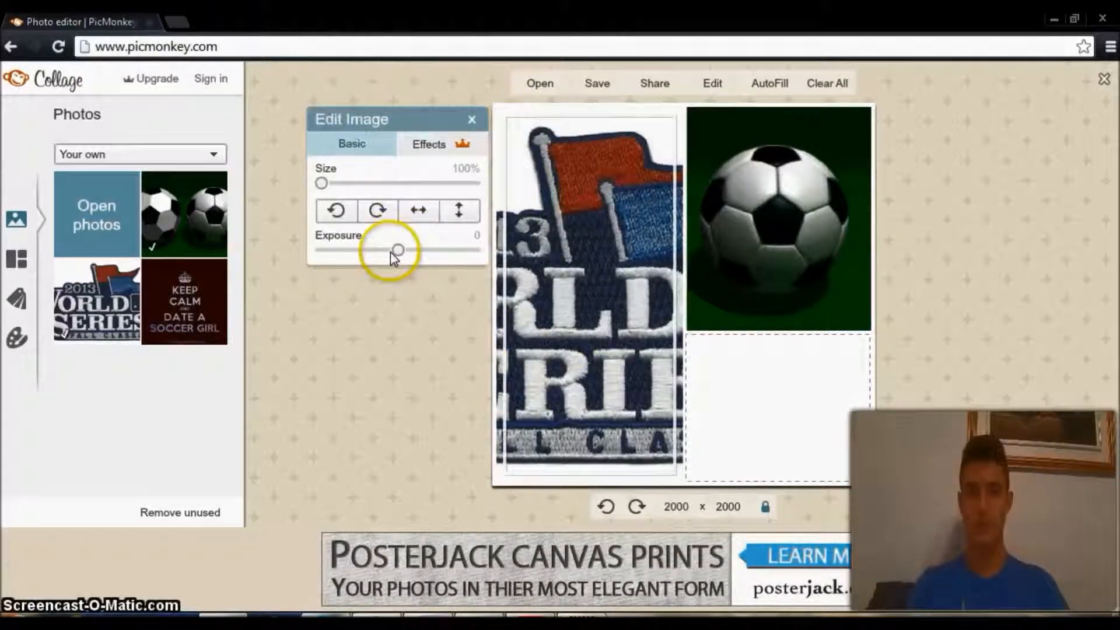
pyautogui.moveTo(399, 251); pyautogui.dragTo(378, 249)
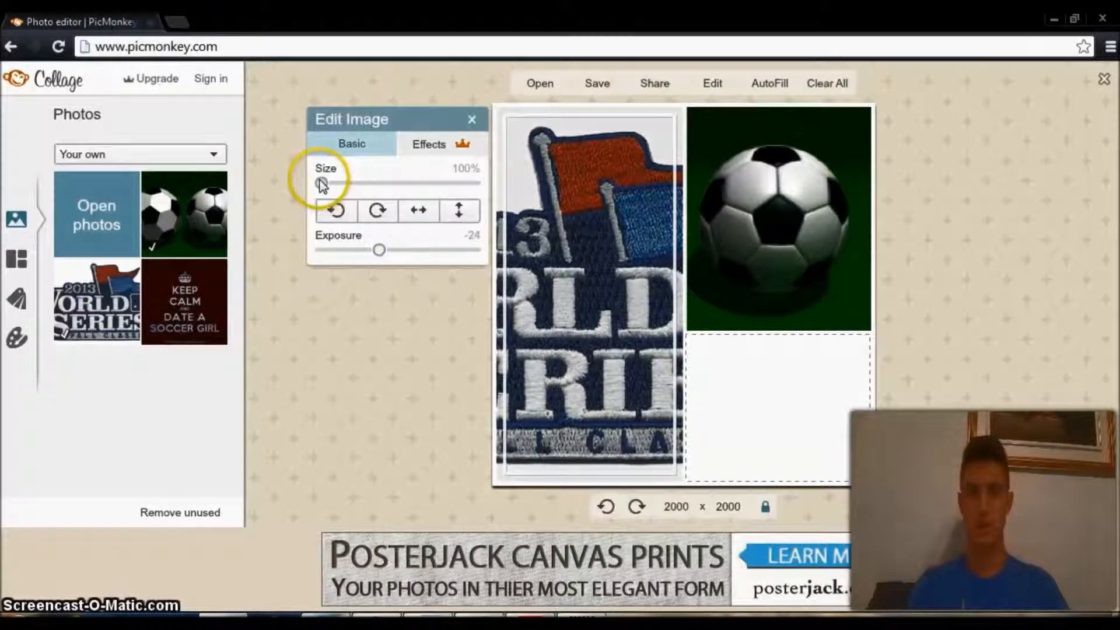
# Try flipping the World Series photo horizontally and rotating it counterclockwise in quarter turns, and close the image settings.
pyautogui.click(414, 212)
pyautogui.click(413, 211)
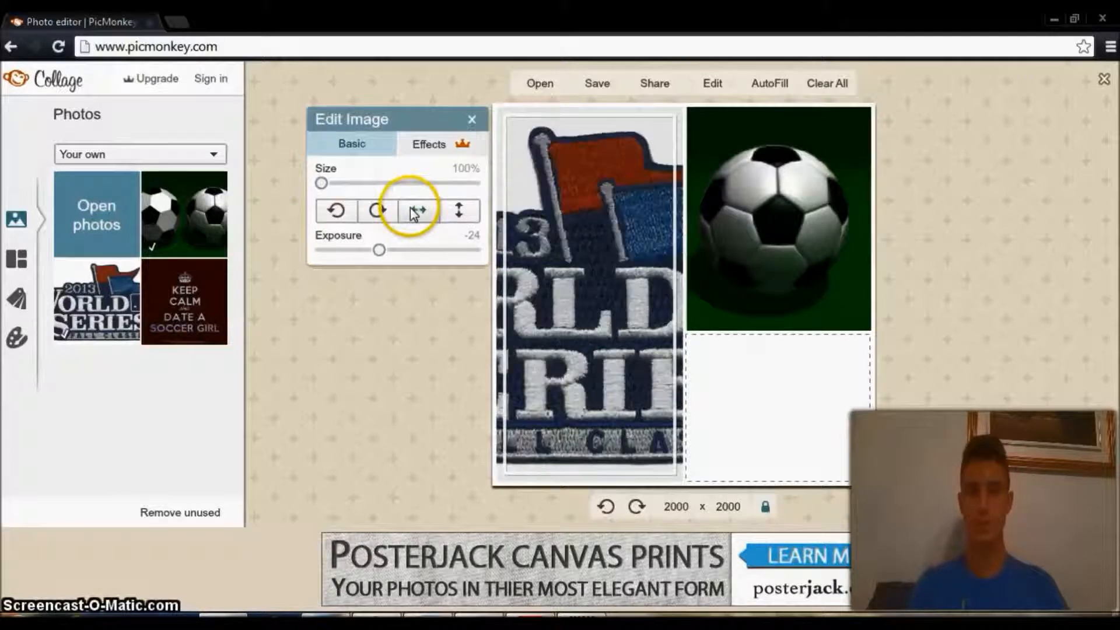
pyautogui.click(337, 211)
pyautogui.click(337, 211)
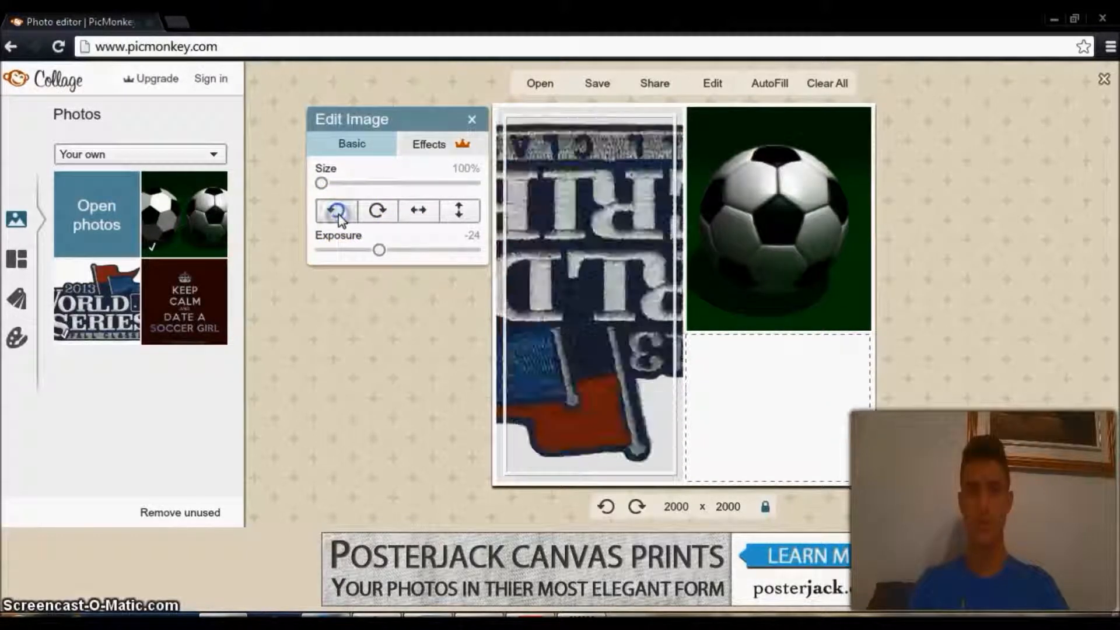
pyautogui.click(337, 212)
pyautogui.click(337, 211)
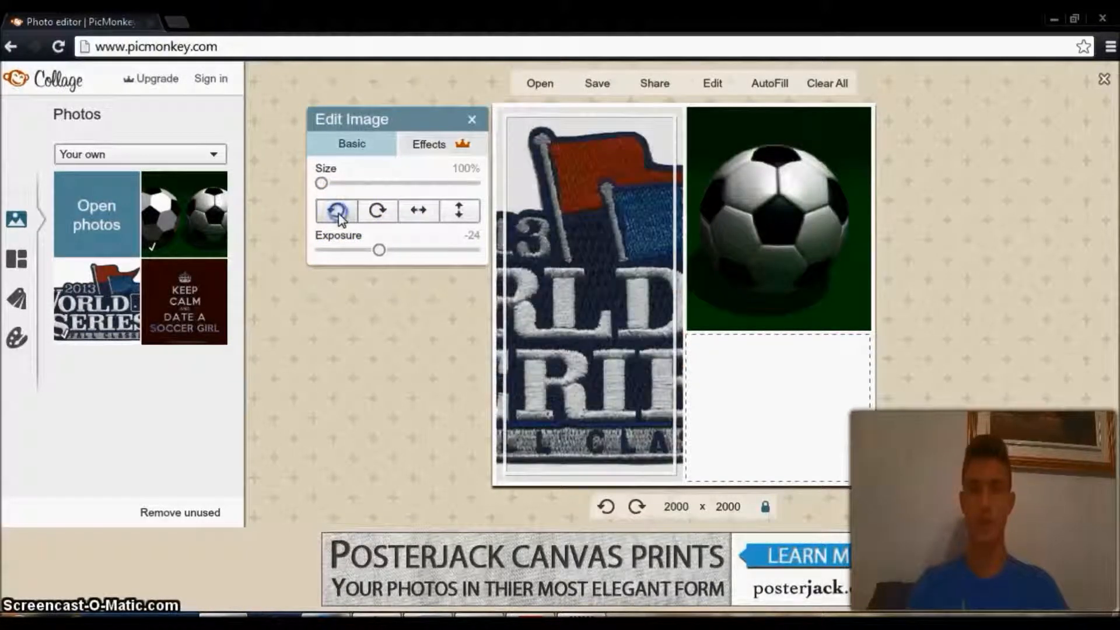
pyautogui.click(337, 211)
pyautogui.click(420, 380)
# Shift the World Series photo slightly in its cell and place the Keep Calm poster in the lower-right collage cell.
pyautogui.moveTo(594, 322); pyautogui.dragTo(596, 325)
pyautogui.moveTo(194, 297); pyautogui.dragTo(760, 448)
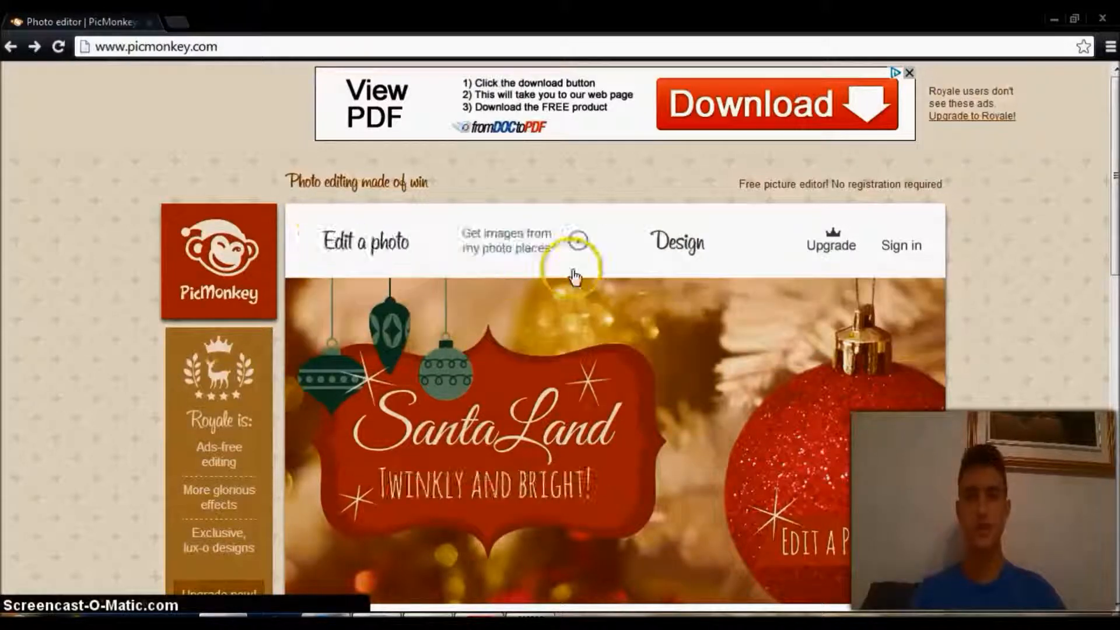
# Start a new design on a Facebook cover canvas and fill the canvas with bright blue.
pyautogui.moveTo(420, 240)
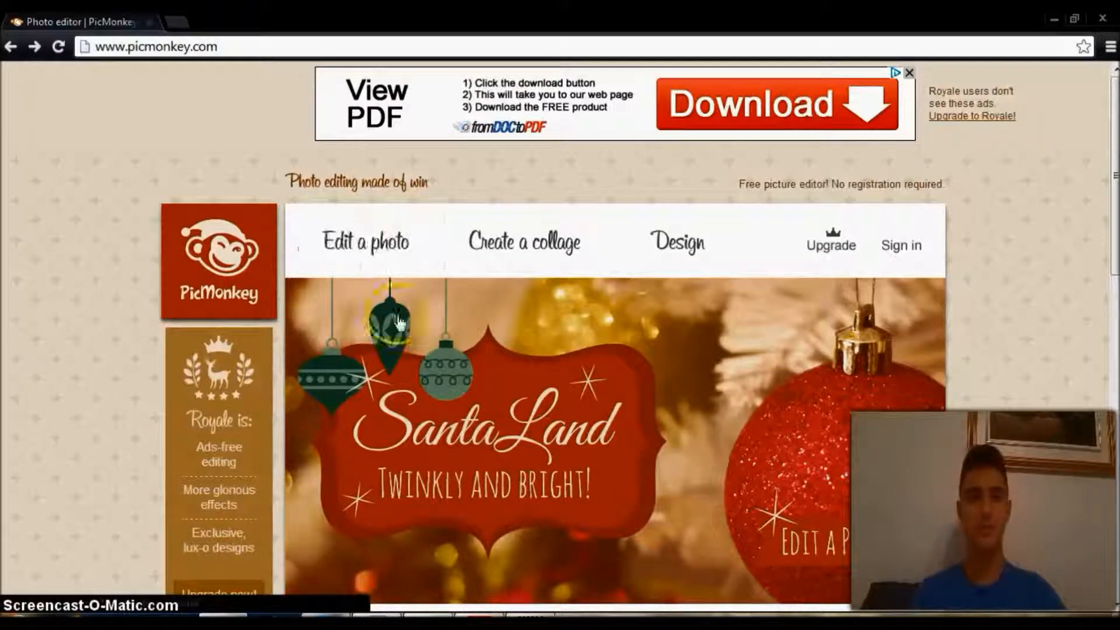
pyautogui.moveTo(677, 234)
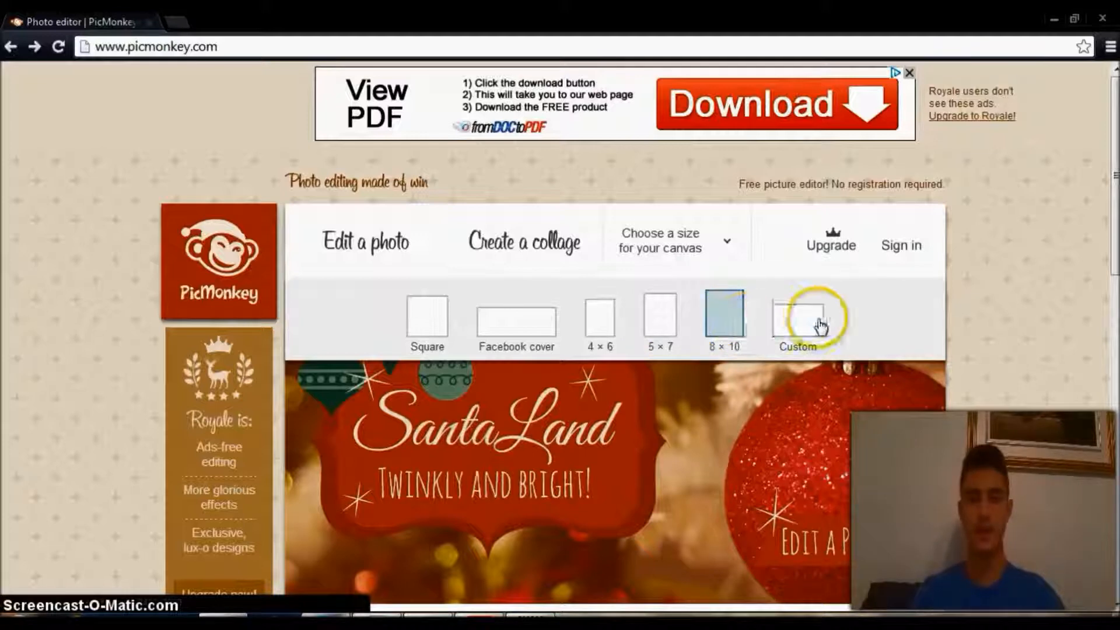
pyautogui.click(509, 323)
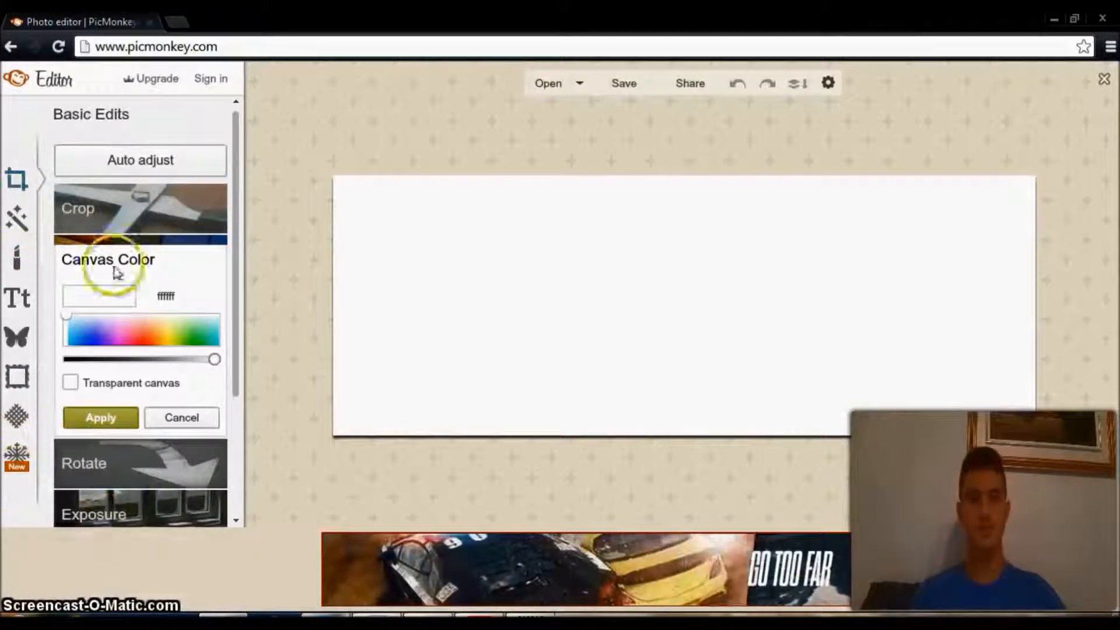
pyautogui.click(94, 327)
pyautogui.moveTo(161, 321)
pyautogui.mouseDown()
pyautogui.moveTo(200, 325)
pyautogui.moveTo(93, 318)
pyautogui.moveTo(159, 337)
pyautogui.moveTo(65, 302)
pyautogui.moveTo(155, 333)
pyautogui.moveTo(88, 338)
pyautogui.mouseUp()
pyautogui.click(108, 418)
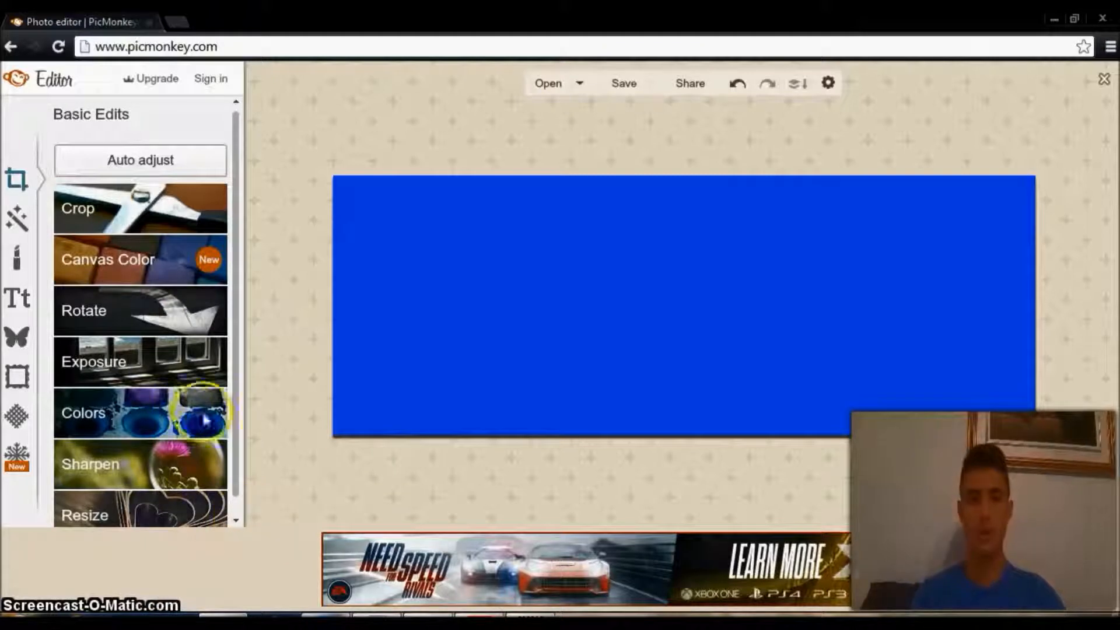
# Look over the basic edits for the blue canvas, and close the design without saving the changes.
pyautogui.moveTo(235, 470); pyautogui.dragTo(254, 157)
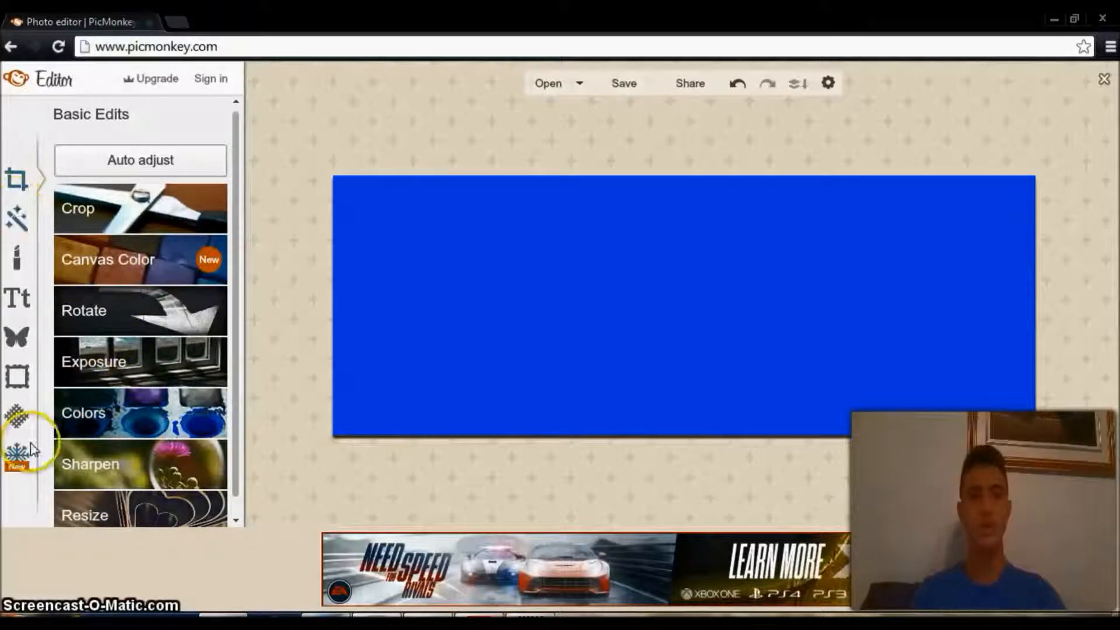
pyautogui.click(1104, 81)
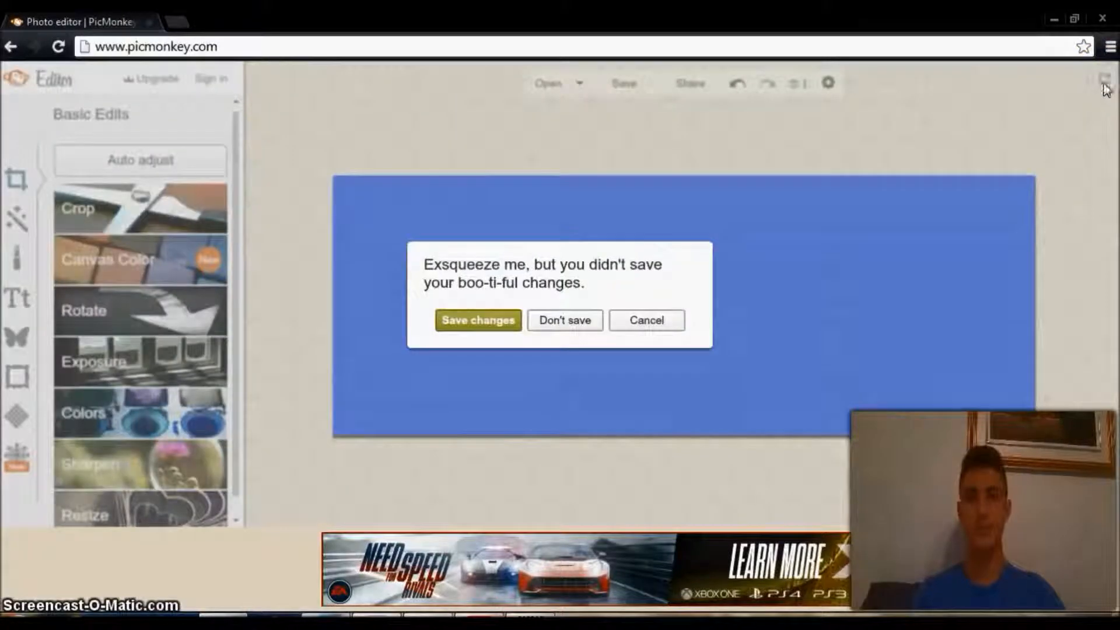
pyautogui.click(587, 326)
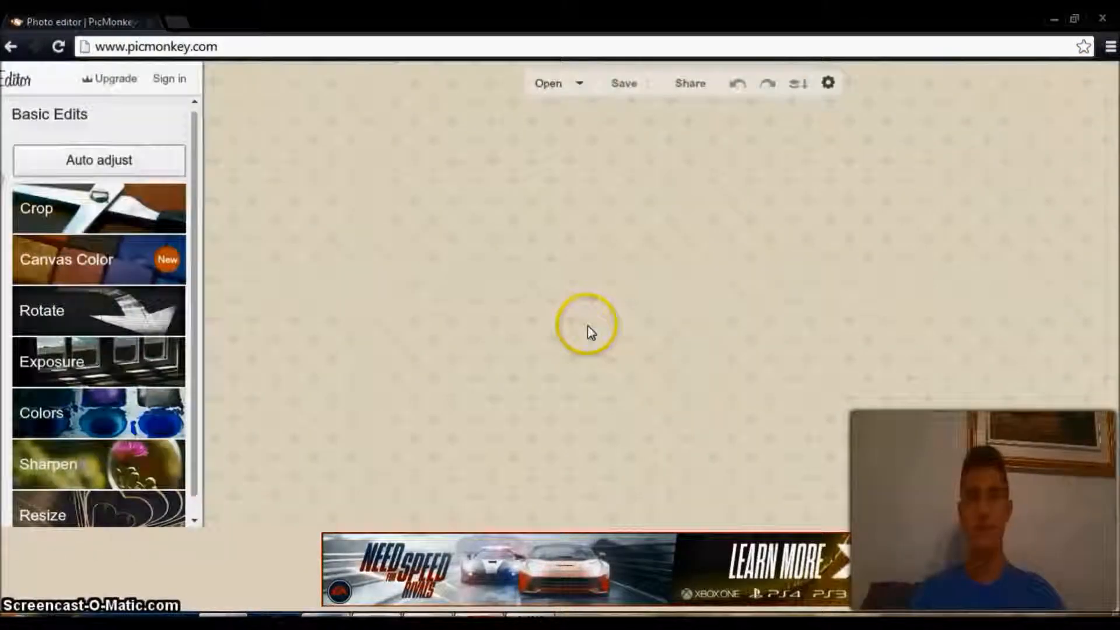